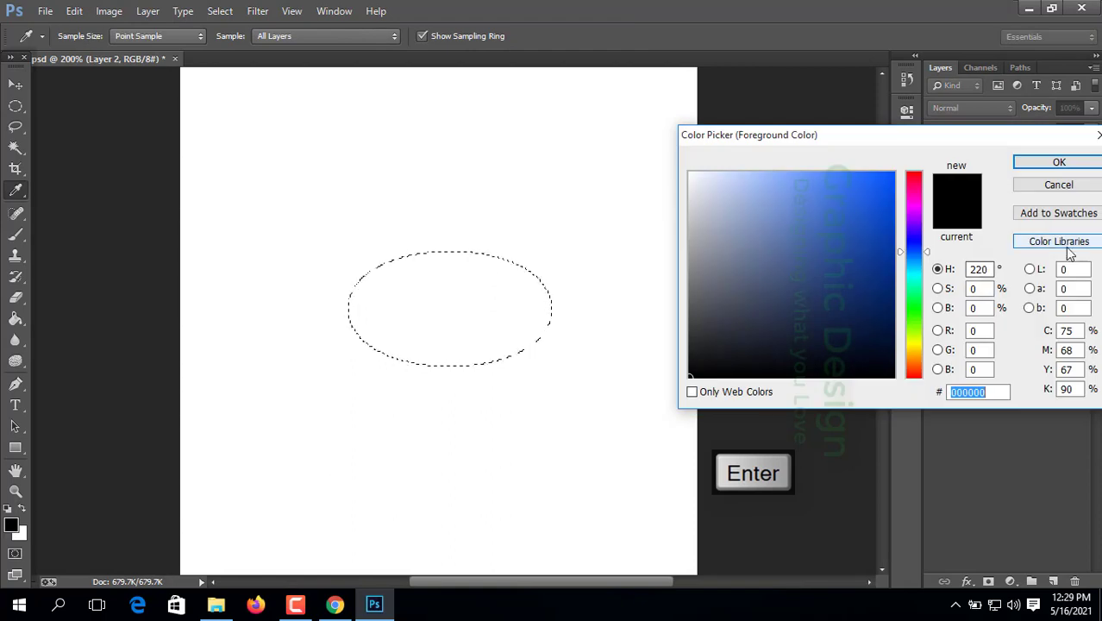
Step: Fill the feathered elliptical selection on Layer 2 with black (#000000) using the Paint Bucket
{"action": "left_click", "coordinate": [1054, 164]}
{"action": "left_click", "coordinate": [16, 318]}
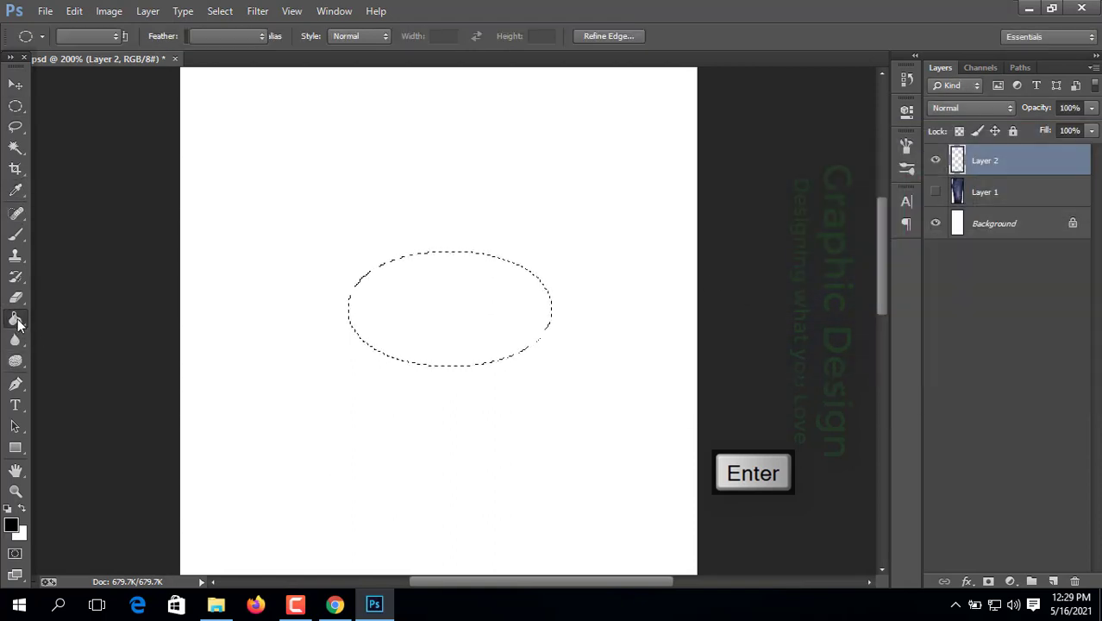
{"action": "left_click", "coordinate": [455, 330]}
{"action": "left_click", "coordinate": [439, 311]}
{"action": "left_click", "coordinate": [12, 525]}
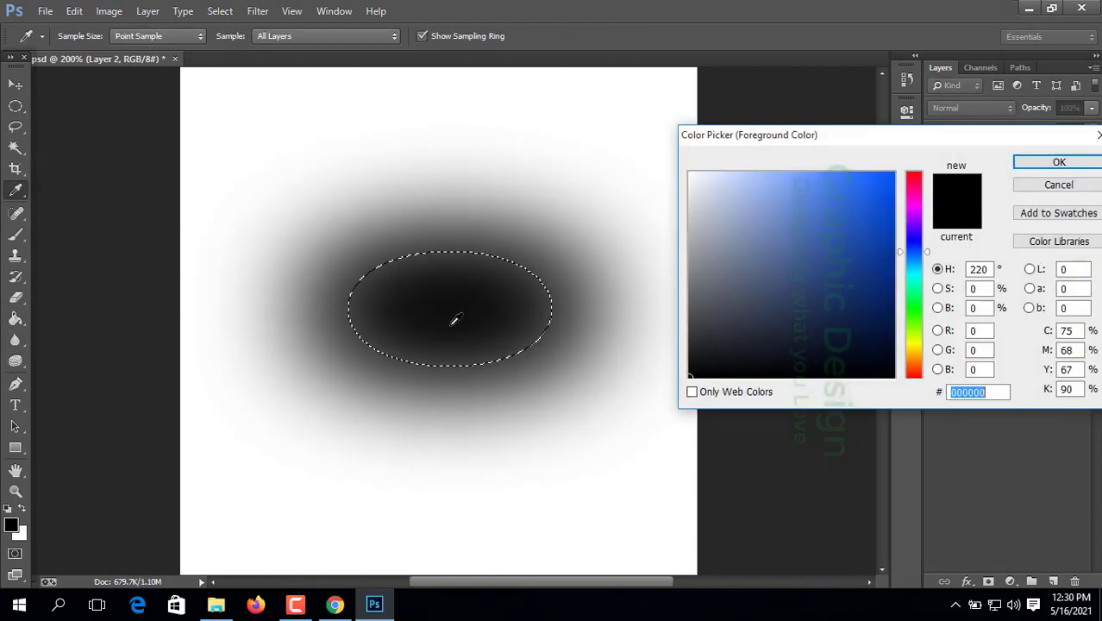
{"action": "left_click", "coordinate": [451, 323]}
{"action": "left_click", "coordinate": [1070, 188]}
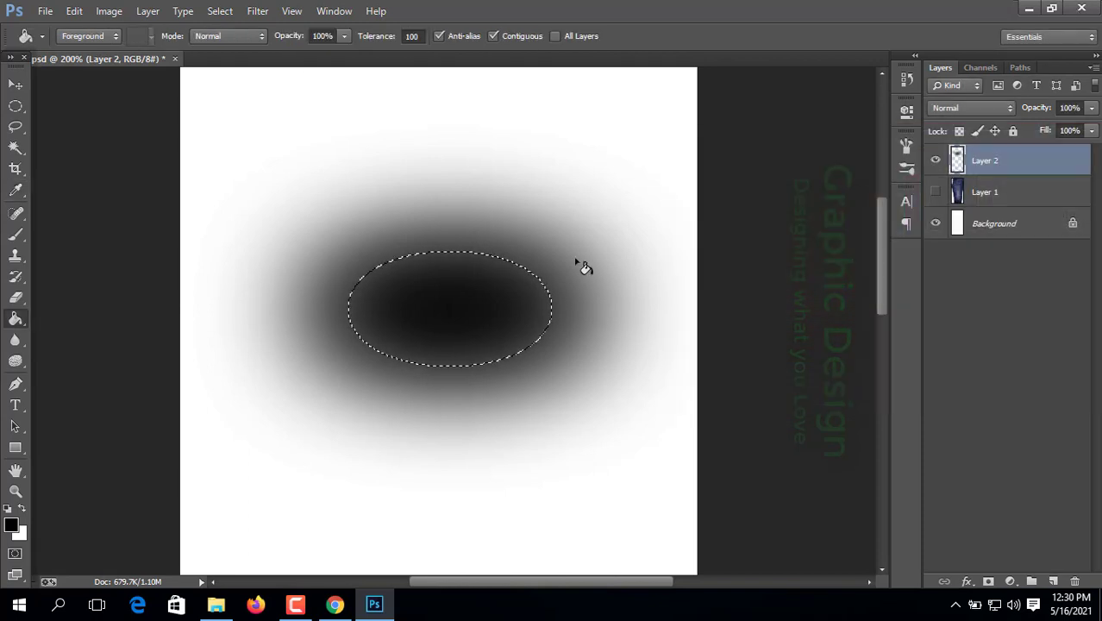
Step: Deselect the ellipse and reduce the height of the soft black shape with Free Transform
{"action": "key", "text": "ctrl+d"}
{"action": "key", "text": "ctrl+t"}
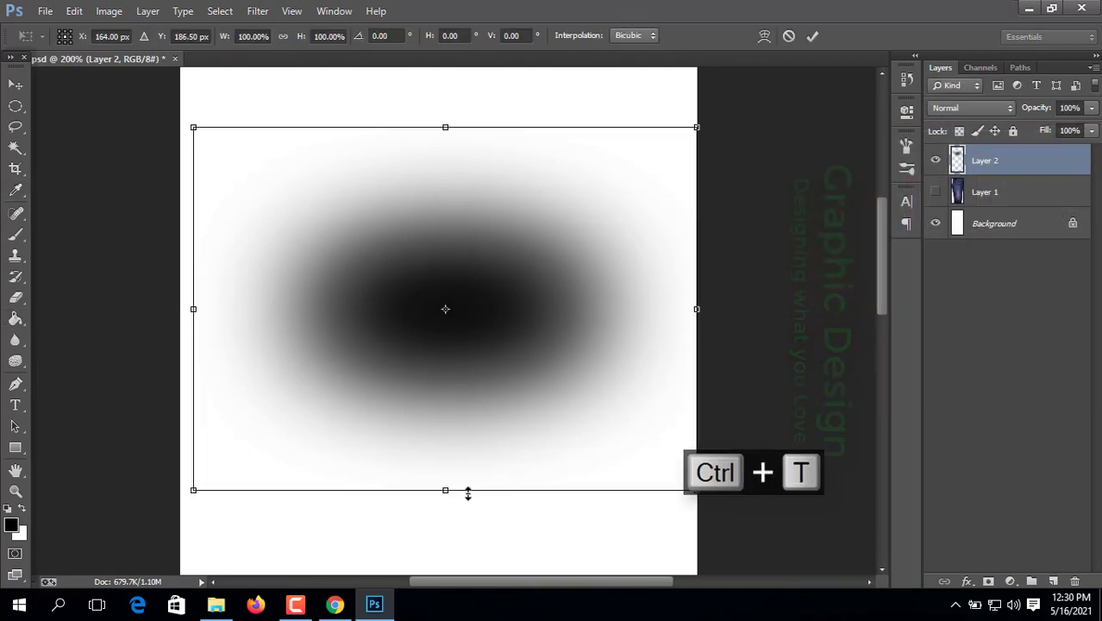
{"action": "left_click_drag", "start_coordinate": [467, 494], "coordinate": [452, 419]}
{"action": "key", "text": "Return"}
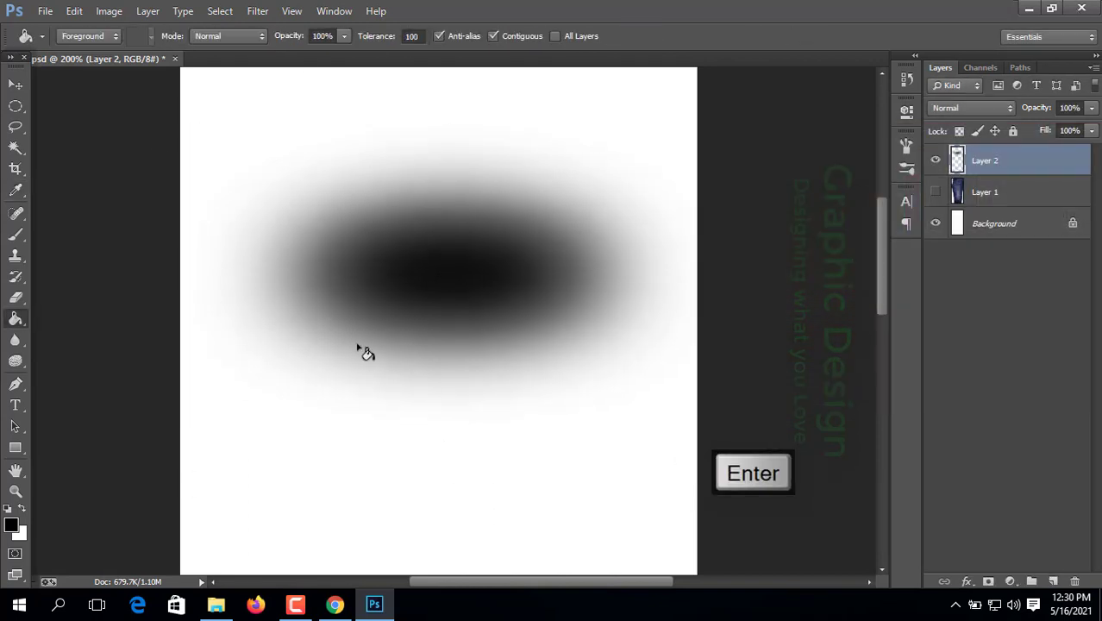
Step: Cut away the upper half of the soft black ellipse using a feathered rectangular selection across its full width
{"action": "right_click", "coordinate": [14, 105]}
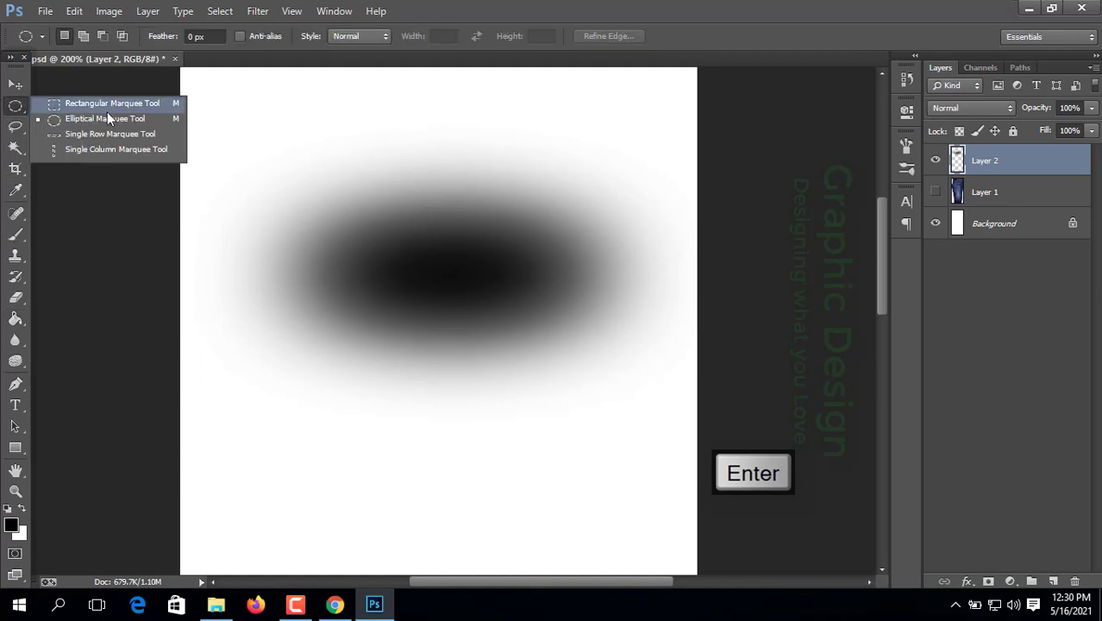
{"action": "left_click", "coordinate": [111, 93]}
{"action": "left_click_drag", "start_coordinate": [177, 84], "coordinate": [771, 275]}
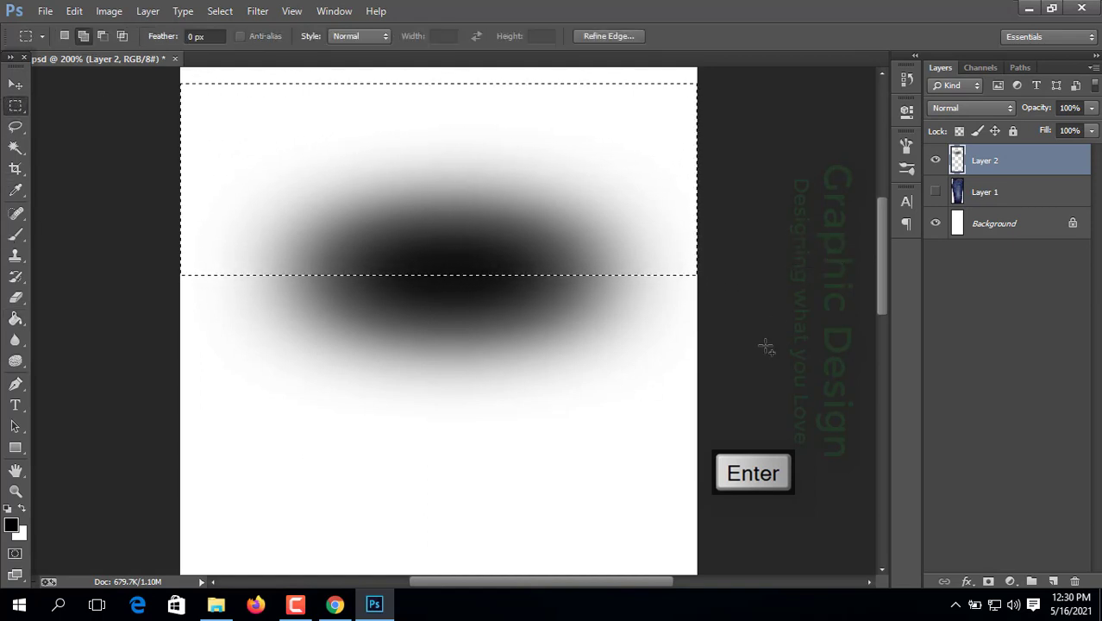
{"action": "key", "text": "Up"}
{"action": "key", "text": "Down"}
{"action": "right_click", "coordinate": [498, 178]}
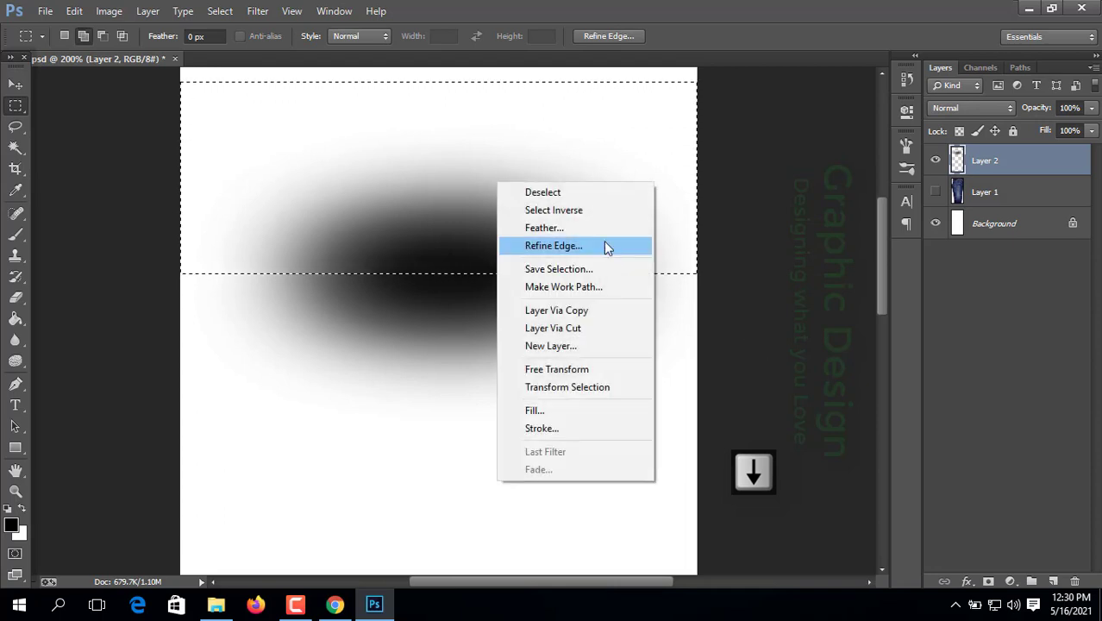
{"action": "left_click", "coordinate": [543, 226]}
{"action": "key", "text": "Return"}
{"action": "key", "text": "Delete"}
{"action": "key", "text": "ctrl+d"}
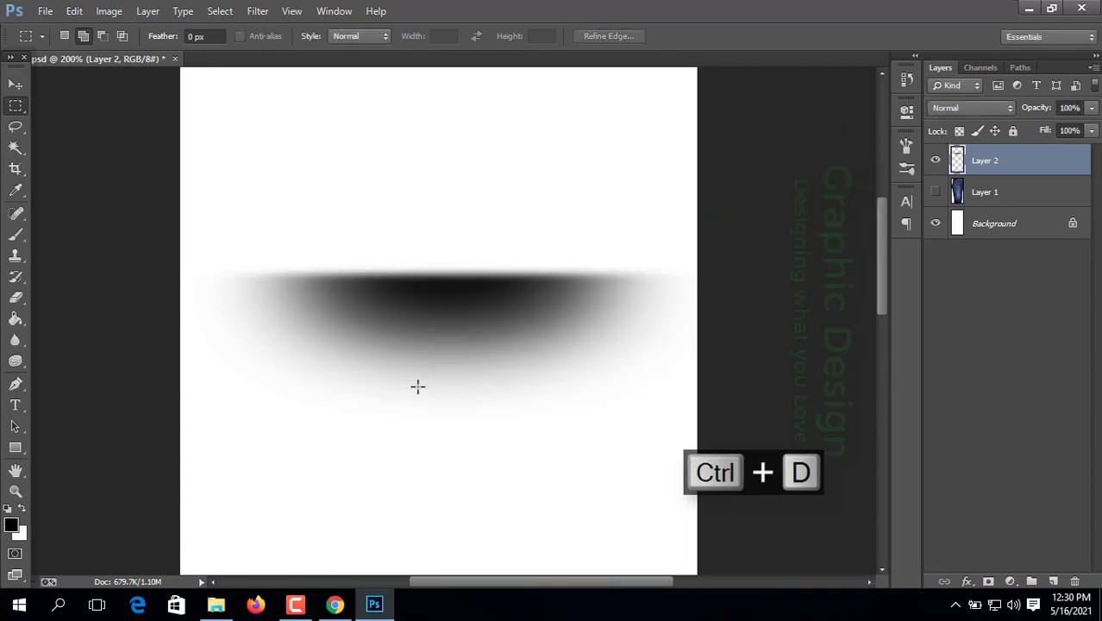
{"action": "key", "text": "ctrl+t"}
{"action": "key", "text": "Return"}
Step: Cut away the left end of the half-ellipse shadow using a feathered rectangular selection about 3.4 in wide and 7 in high
{"action": "left_click_drag", "start_coordinate": [181, 156], "coordinate": [356, 518]}
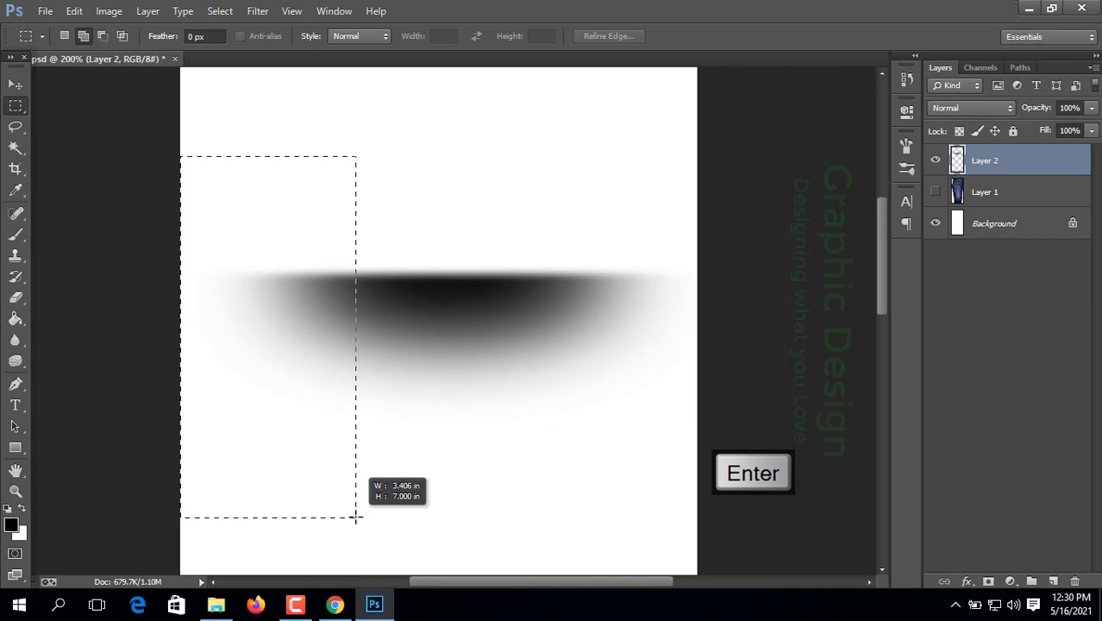
{"action": "right_click", "coordinate": [272, 315]}
{"action": "left_click", "coordinate": [348, 65]}
{"action": "key", "text": "Return"}
{"action": "key", "text": "Delete"}
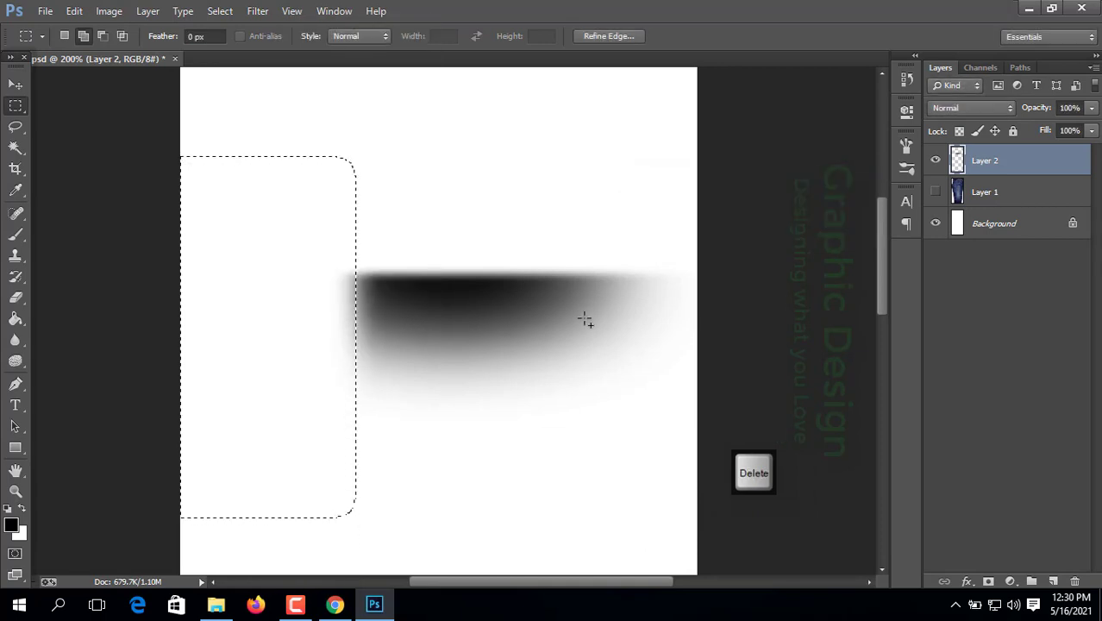
{"action": "key", "text": "ctrl+d"}
Step: Cut away the right end of the shadow with a feathered rectangular selection, nudged left to match the opposite side
{"action": "left_click_drag", "start_coordinate": [554, 188], "coordinate": [733, 521]}
{"action": "key", "text": "Left"}
{"action": "key", "text": "Left"}
{"action": "key", "text": "Left"}
{"action": "key", "text": "Left"}
{"action": "key", "text": "Left"}
{"action": "key", "text": "Left"}
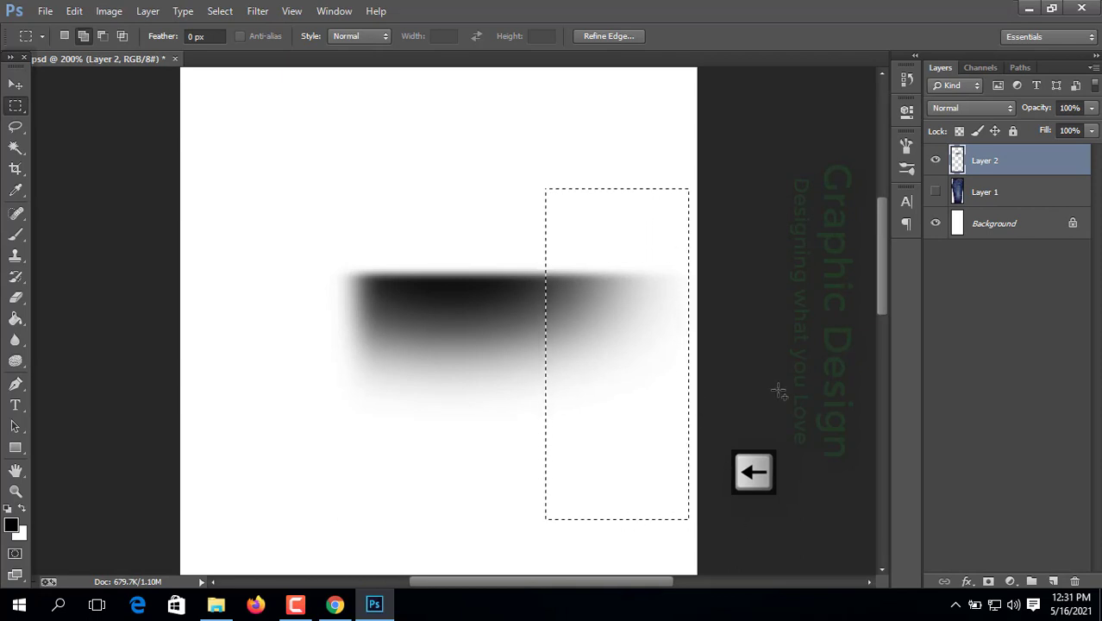
{"action": "right_click", "coordinate": [563, 242]}
{"action": "left_click", "coordinate": [643, 293]}
{"action": "key", "text": "Return"}
{"action": "key", "text": "Delete"}
{"action": "key", "text": "ctrl+d"}
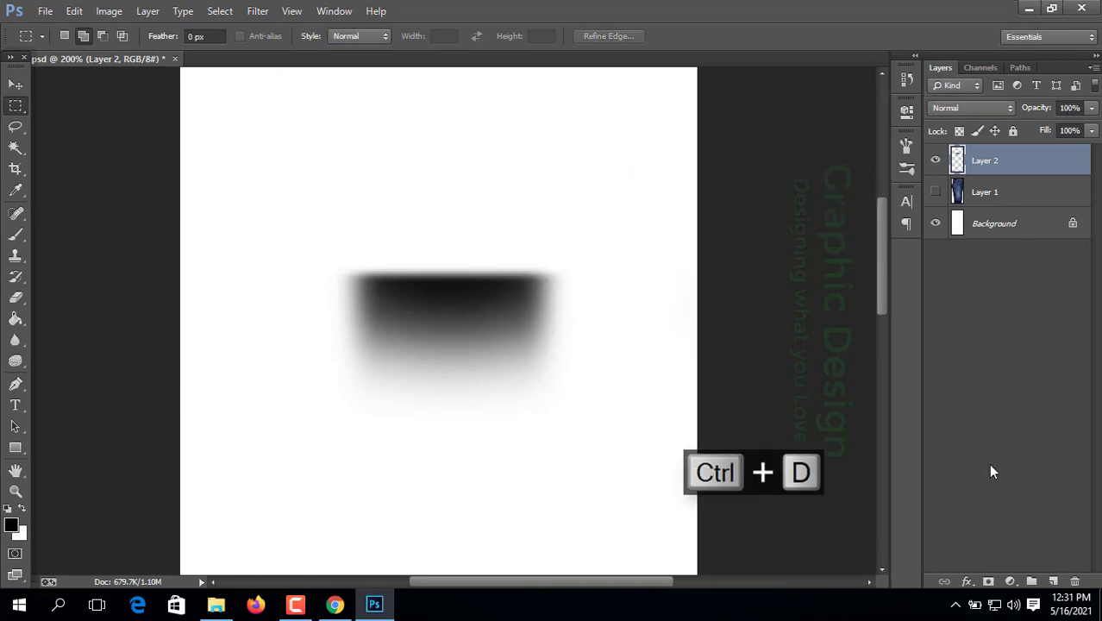
Step: Check the shadow's transform bounds and delete the faint leftover pixels beyond its right side
{"action": "key", "text": "ctrl+t"}
{"action": "key", "text": "Return"}
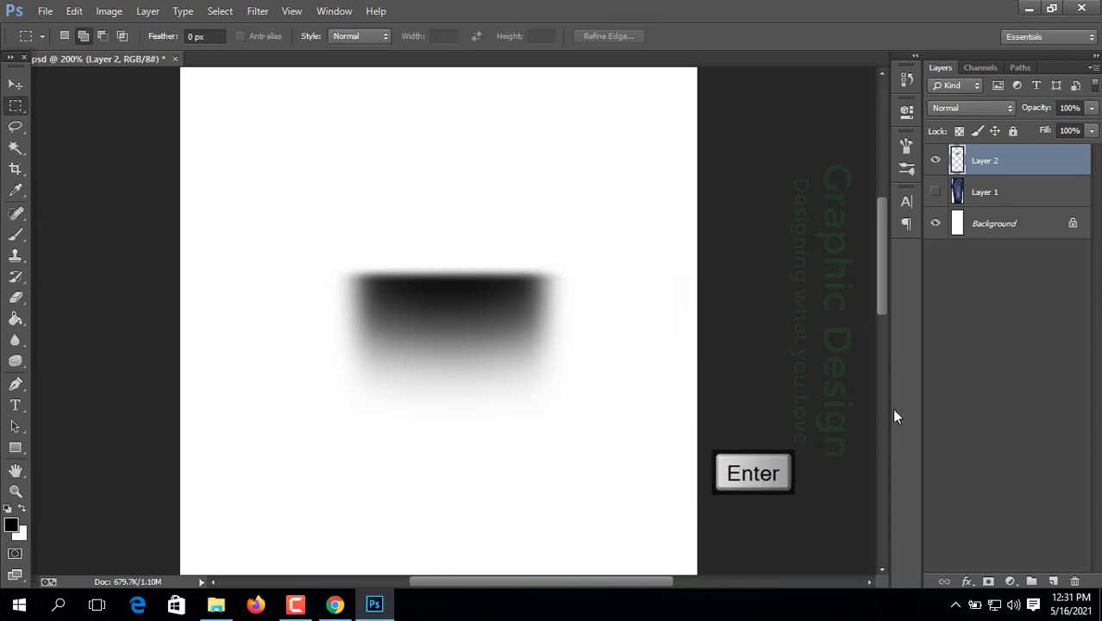
{"action": "left_click_drag", "start_coordinate": [652, 180], "coordinate": [859, 523]}
{"action": "key", "text": "Delete"}
{"action": "key", "text": "ctrl+d"}
{"action": "key", "text": "ctrl+t"}
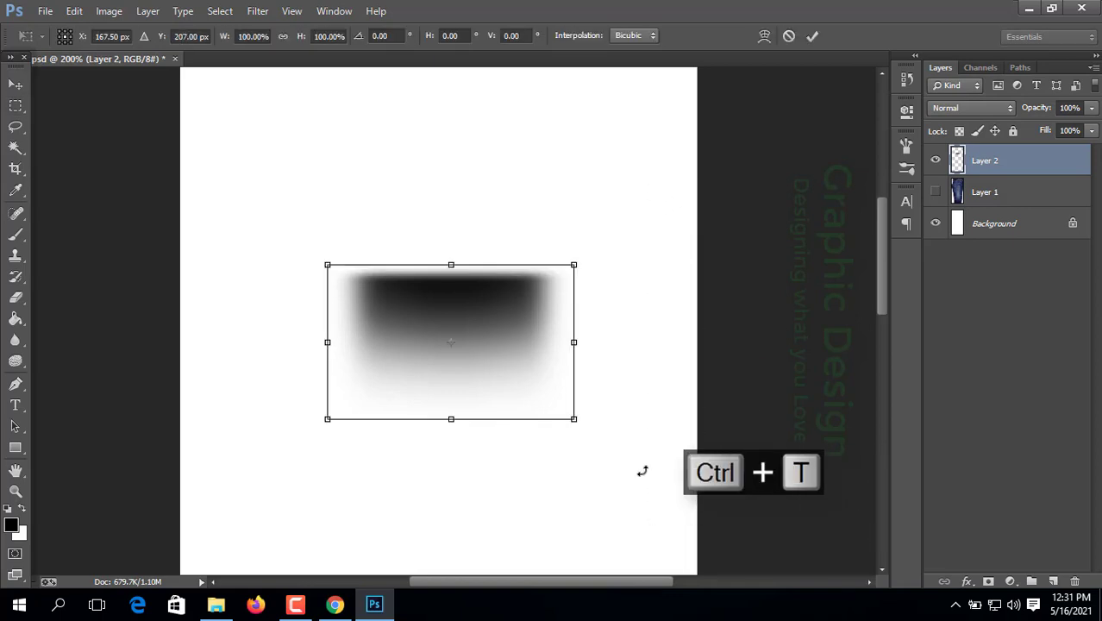
{"action": "key", "text": "Return"}
Step: Select the lower part of the shadow with a rectangular marquee, nudge it upward and feather it by 15 pixels
{"action": "left_click_drag", "start_coordinate": [281, 348], "coordinate": [640, 485]}
{"action": "key", "text": "Up"}
{"action": "key", "text": "Up"}
{"action": "key", "text": "Up"}
{"action": "key", "text": "Up"}
{"action": "key", "text": "Up"}
{"action": "key", "text": "Up"}
{"action": "key", "text": "Up"}
{"action": "key", "text": "Up"}
{"action": "key", "text": "Up"}
{"action": "key", "text": "Up"}
{"action": "key", "text": "Up"}
{"action": "key", "text": "Up"}
{"action": "key", "text": "Up"}
{"action": "key", "text": "Up"}
{"action": "key", "text": "Up"}
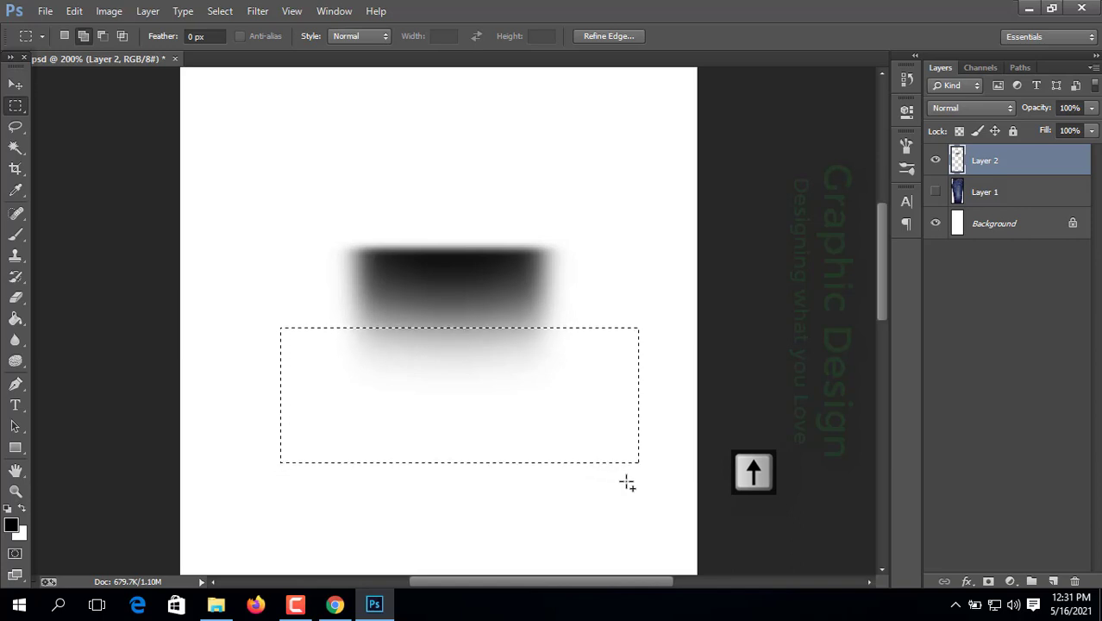
{"action": "right_click", "coordinate": [480, 364]}
{"action": "left_click", "coordinate": [517, 109]}
{"action": "type", "text": "15"}
{"action": "key", "text": "Return"}
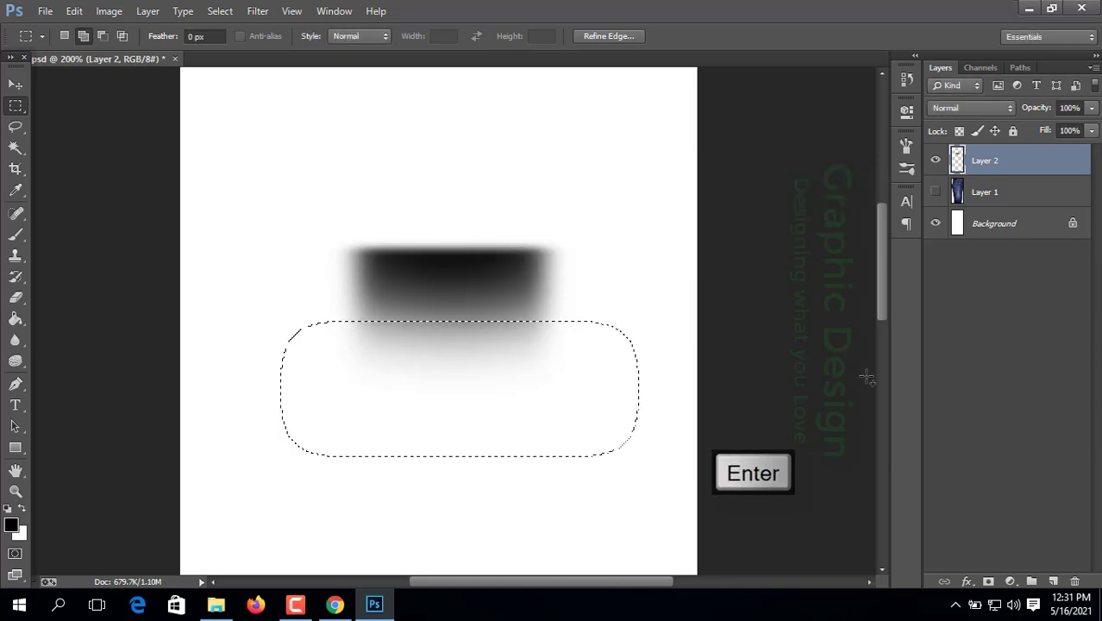
Step: Nudge the feathered selection slightly left and down, delete the shadow inside it and deselect
{"action": "key", "text": "Left"}
{"action": "key", "text": "Left"}
{"action": "key", "text": "Down"}
{"action": "key", "text": "Down"}
{"action": "key", "text": "Up"}
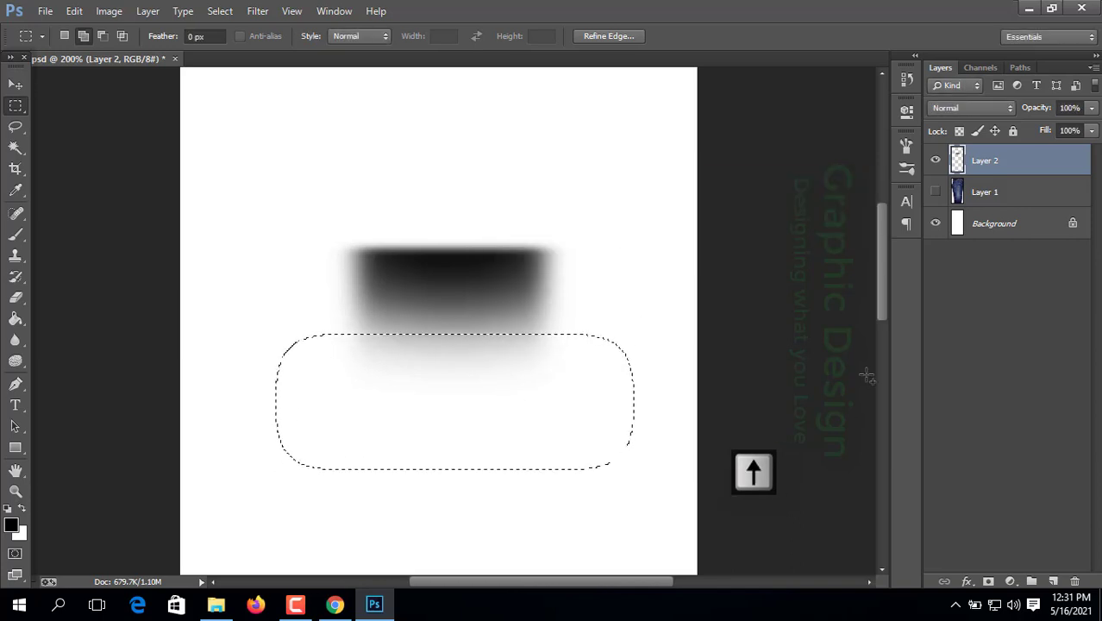
{"action": "key", "text": "Delete"}
{"action": "key", "text": "ctrl+d"}
{"action": "key", "text": "ctrl+t"}
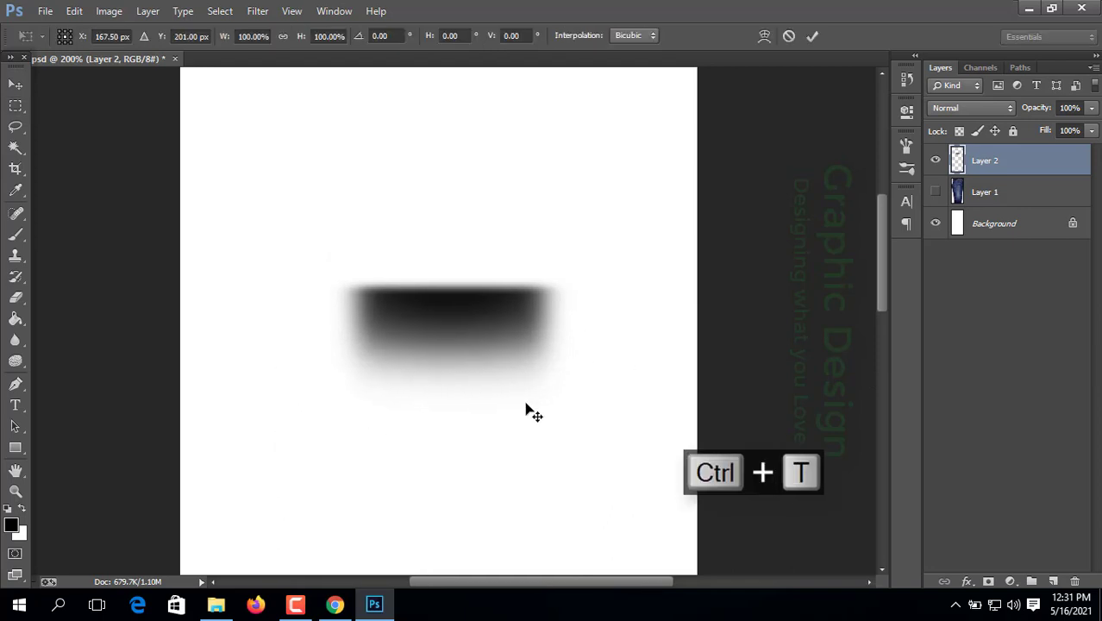
{"action": "key", "text": "Return"}
Step: Apply a Gaussian Blur with a radius of 4 pixels to the shadow on Layer 2
{"action": "left_click", "coordinate": [257, 10]}
{"action": "mouse_move", "coordinate": [345, 190]}
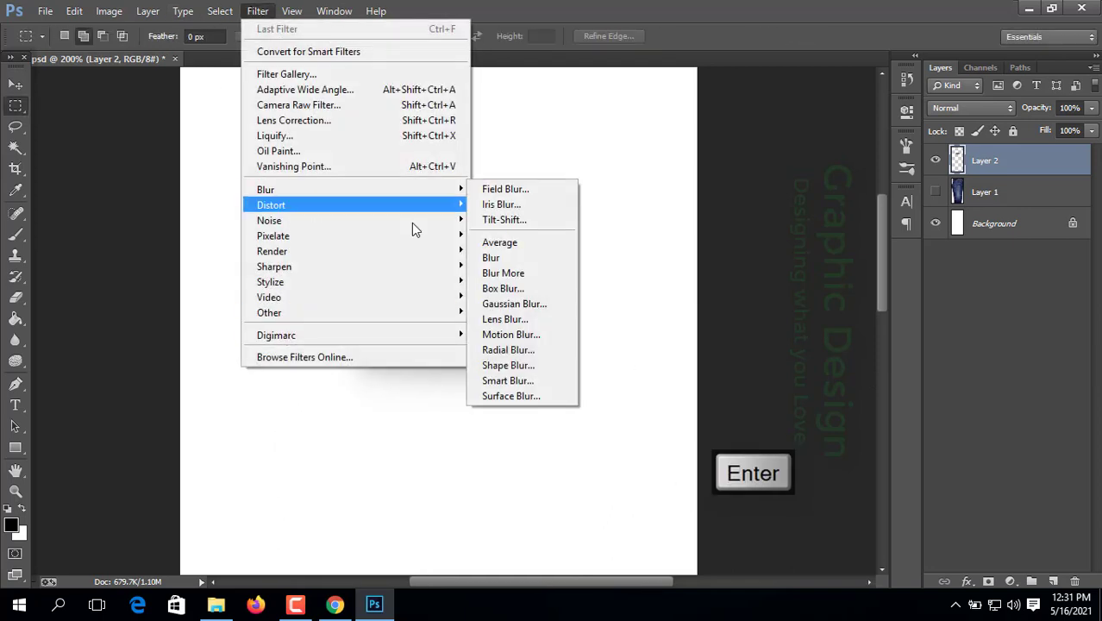
{"action": "left_click", "coordinate": [513, 305]}
{"action": "type", "text": "4"}
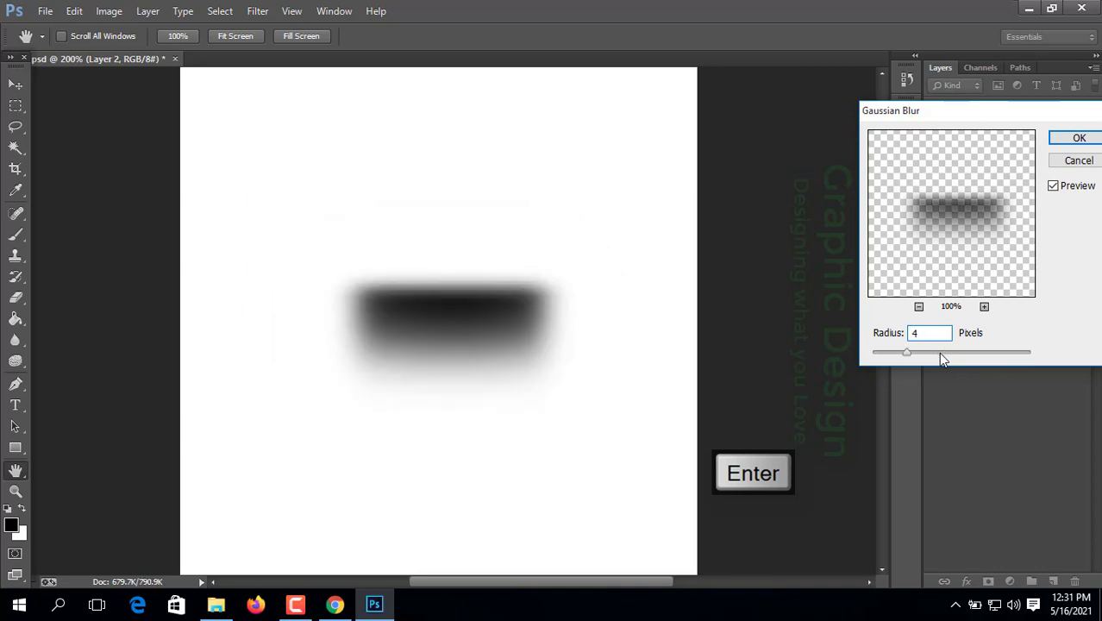
Step: Lightly erase the darkest area of the shadow with the Eraser at 6% opacity and 8% flow
{"action": "key", "text": "ctrl+plus"}
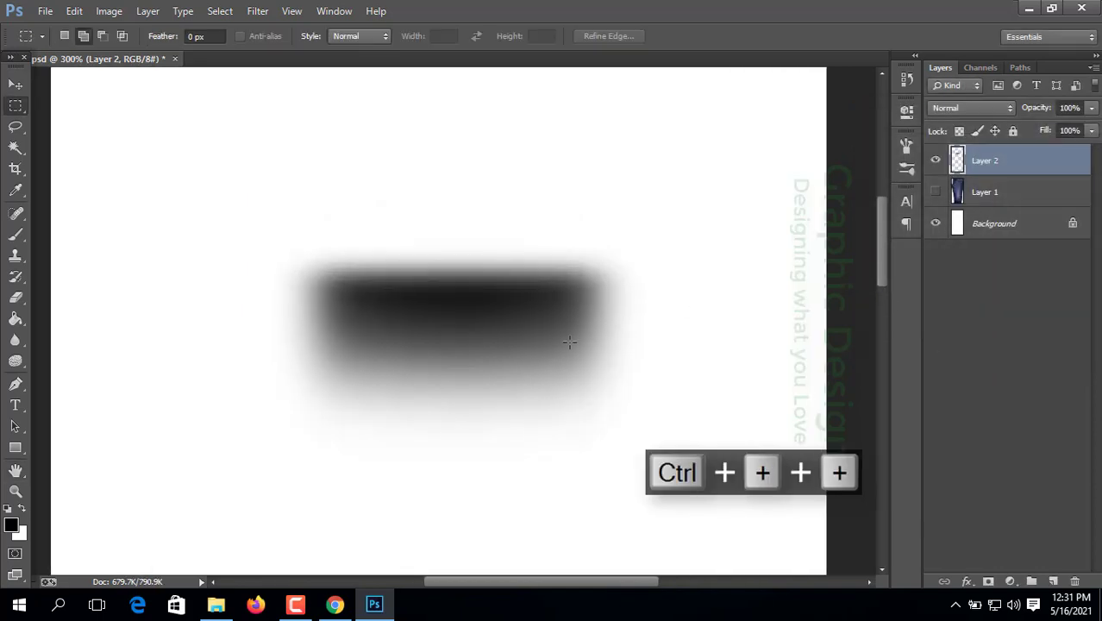
{"action": "scroll", "coordinate": [569, 343], "scroll_direction": "up", "scroll_amount": 1}
{"action": "left_click", "coordinate": [15, 297]}
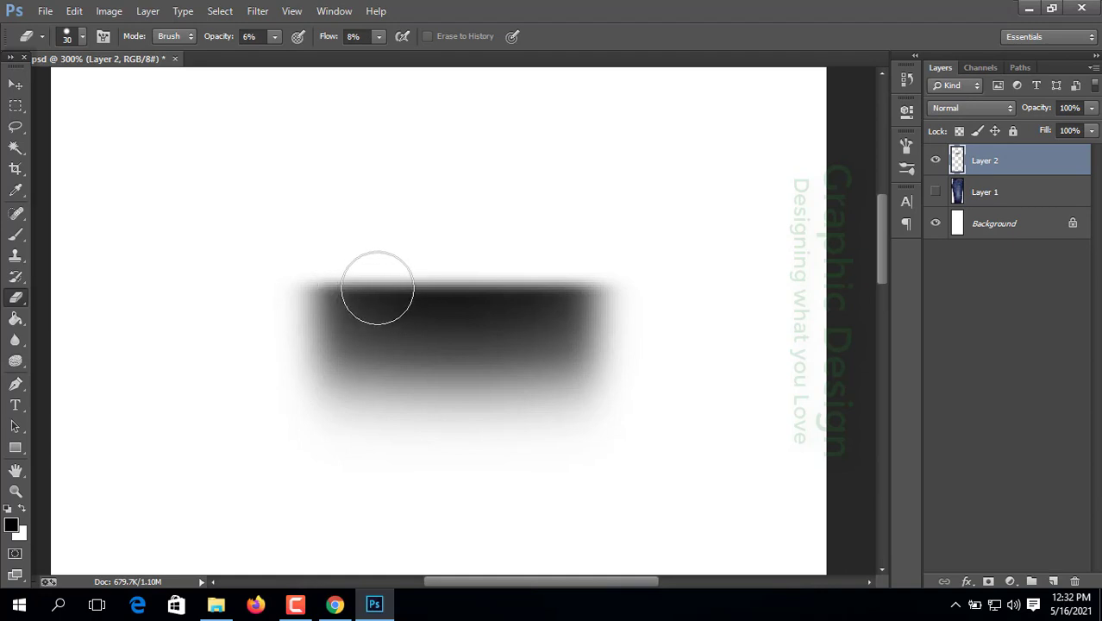
{"action": "left_click_drag", "start_coordinate": [376, 288], "coordinate": [532, 344]}
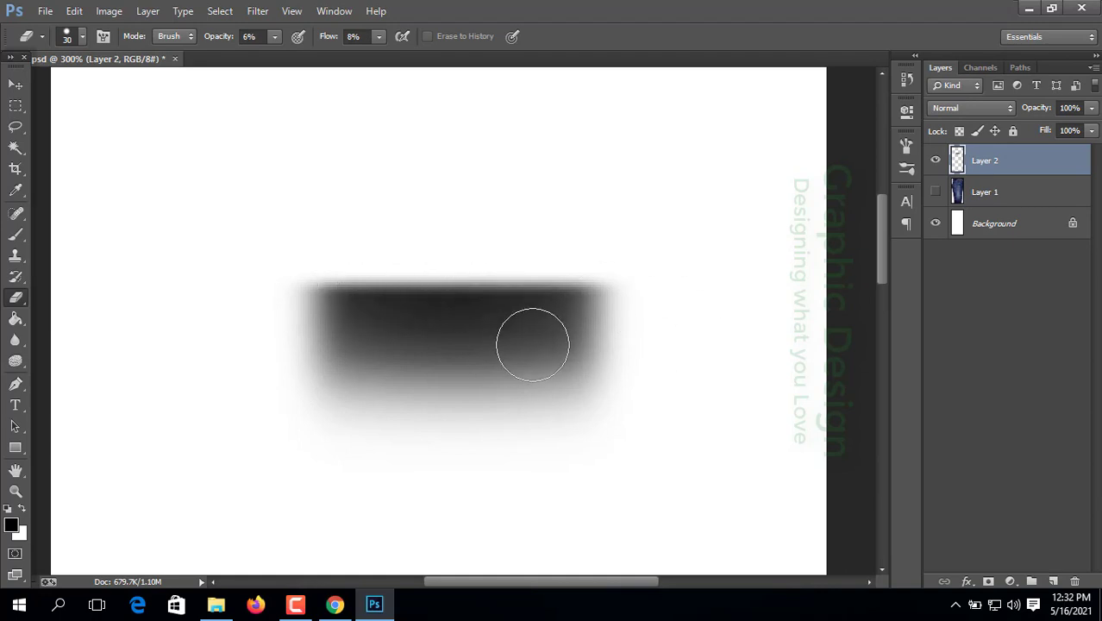
Step: Soften the shadow with a Gaussian Blur of 5.7 pixels radius
{"action": "left_click", "coordinate": [257, 12]}
{"action": "mouse_move", "coordinate": [295, 185]}
{"action": "left_click", "coordinate": [505, 311]}
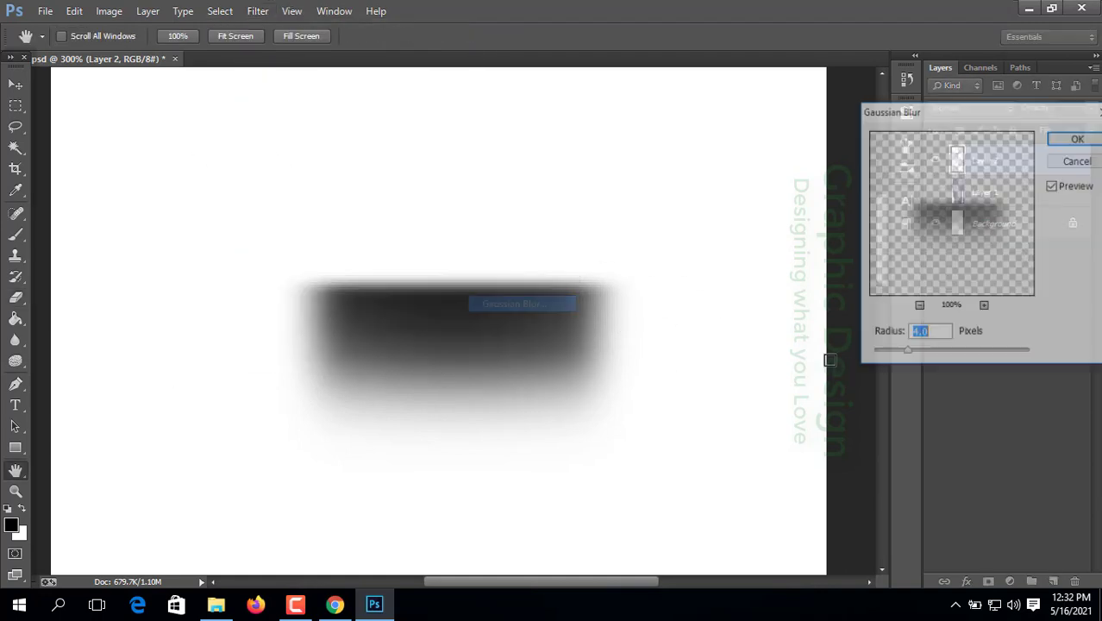
{"action": "left_click_drag", "start_coordinate": [908, 354], "coordinate": [921, 358]}
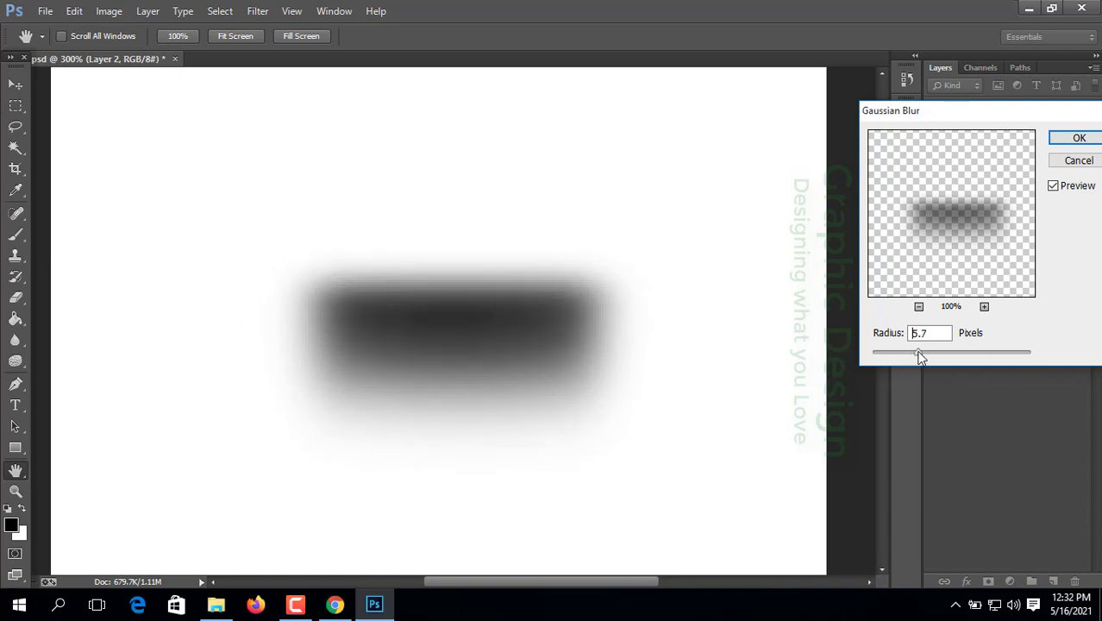
{"action": "left_click", "coordinate": [1079, 138]}
{"action": "key", "text": "e"}
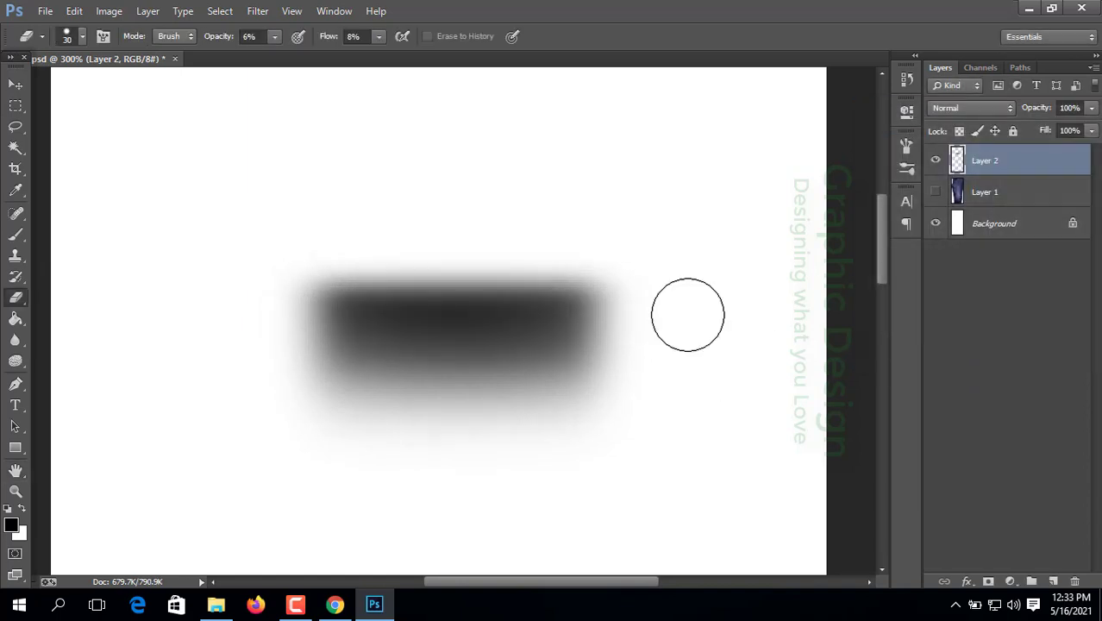
Step: Apply a horizontal Motion Blur at an angle of 0° to the shadow, raising the distance above 31 pixels
{"action": "left_click", "coordinate": [259, 12]}
{"action": "mouse_move", "coordinate": [288, 192]}
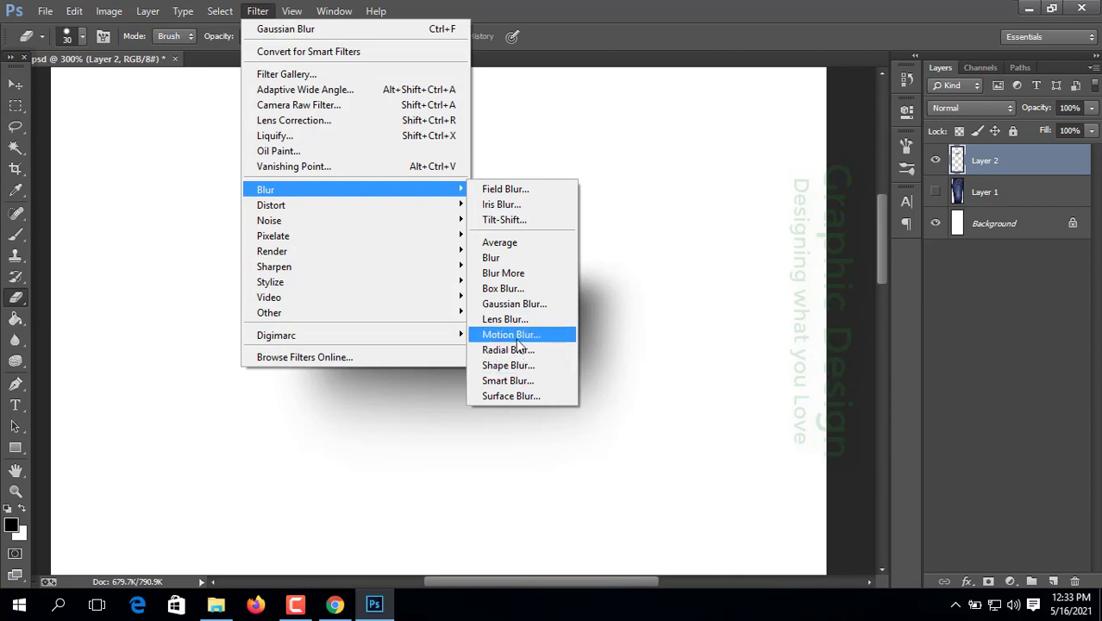
{"action": "left_click", "coordinate": [519, 341]}
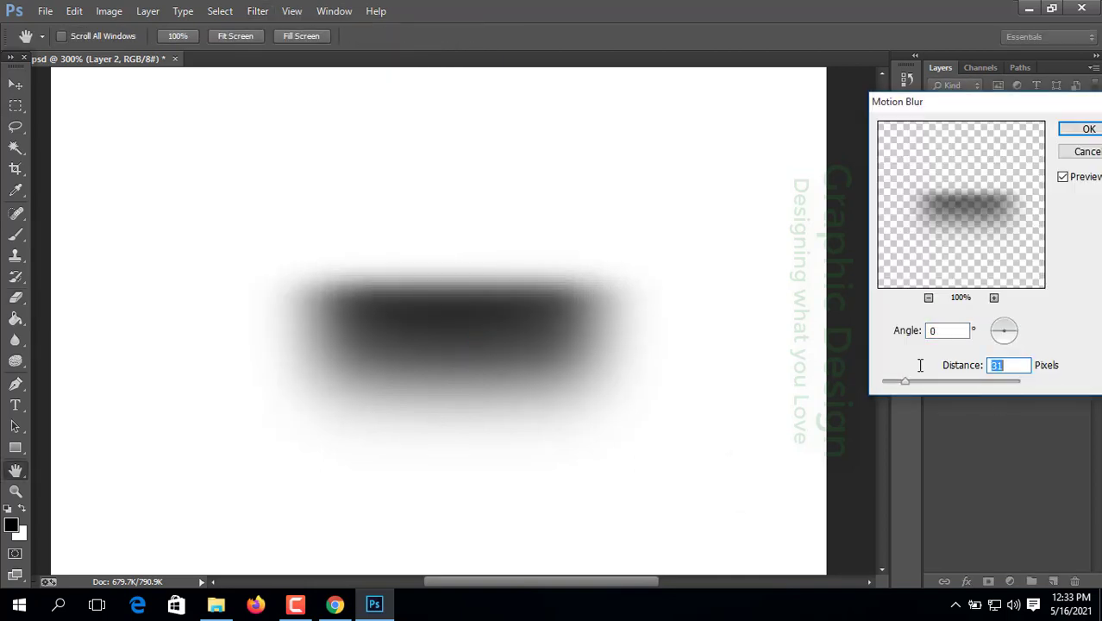
{"action": "key", "text": "Up"}
{"action": "key", "text": "Up"}
{"action": "key", "text": "Up"}
{"action": "key", "text": "Up"}
{"action": "key", "text": "Up"}
{"action": "key", "text": "Up"}
{"action": "key", "text": "Up"}
{"action": "key", "text": "Up"}
{"action": "key", "text": "Up"}
{"action": "key", "text": "Up"}
{"action": "key", "text": "Up"}
{"action": "key", "text": "Return"}
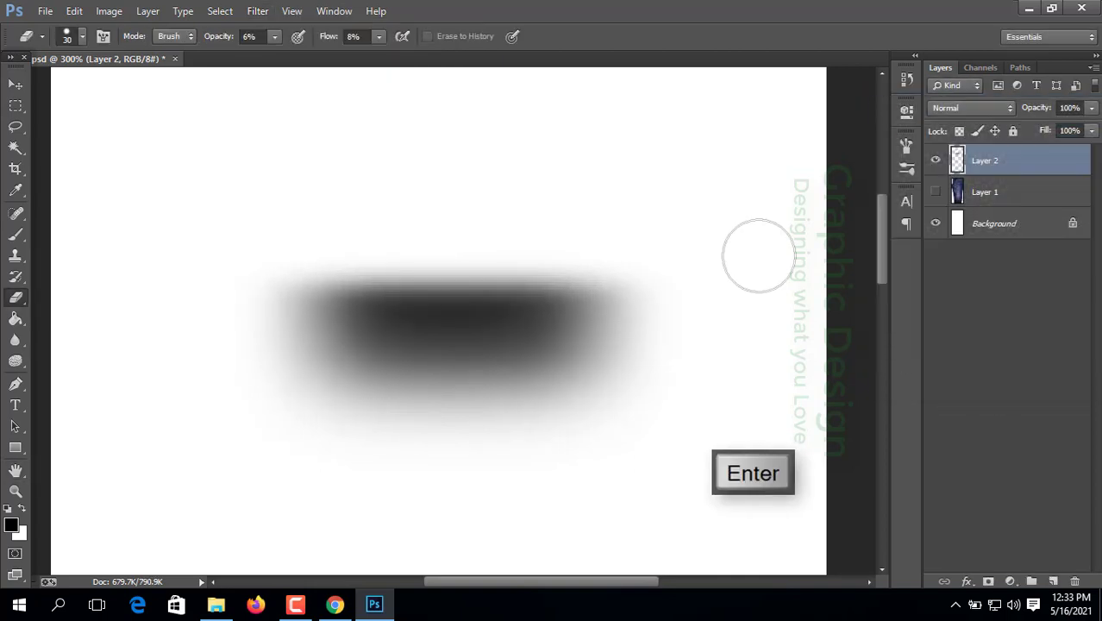
Step: Stretch the blurred shadow vertically with Free Transform, extending it well upward and downward
{"action": "key", "text": "ctrl+t"}
{"action": "left_click_drag", "start_coordinate": [458, 253], "coordinate": [458, 89]}
{"action": "left_click_drag", "start_coordinate": [519, 265], "coordinate": [519, 364]}
{"action": "left_click_drag", "start_coordinate": [458, 187], "coordinate": [458, 120]}
{"action": "key", "text": "Return"}
{"action": "key", "text": "e"}
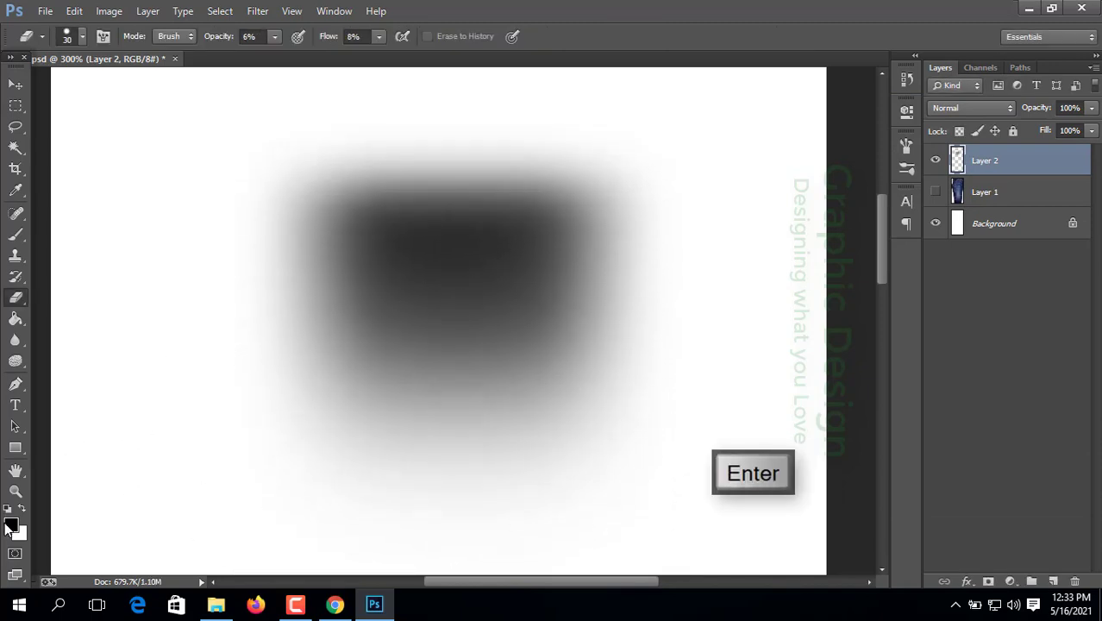
{"action": "left_click", "coordinate": [9, 526]}
{"action": "key", "text": "Return"}
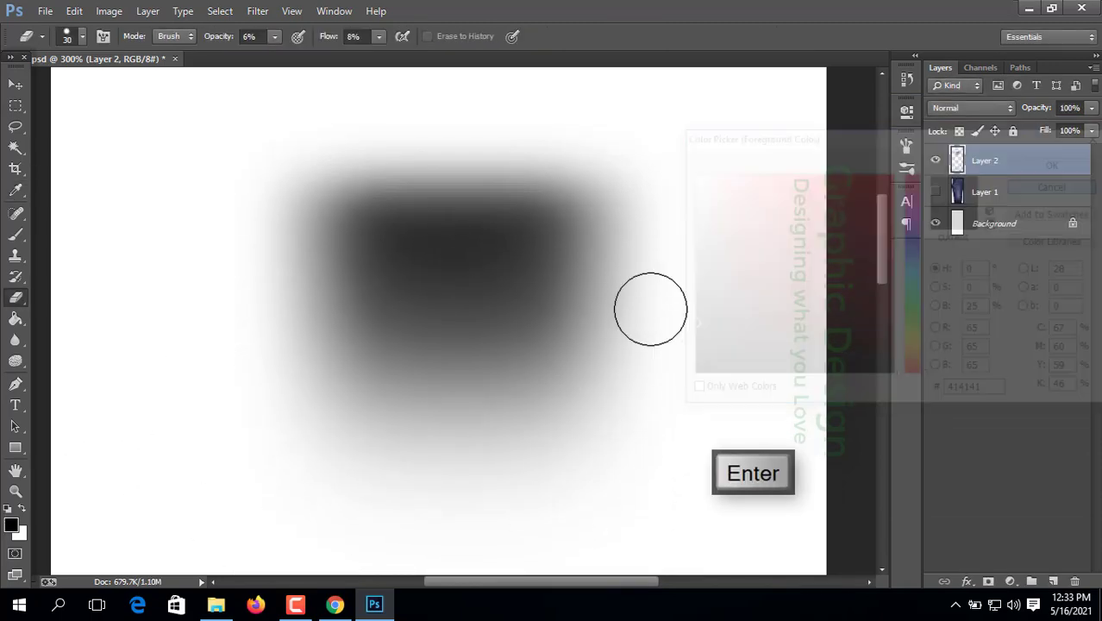
{"action": "key", "text": "ctrl+minus"}
{"action": "key", "text": "ctrl+minus"}
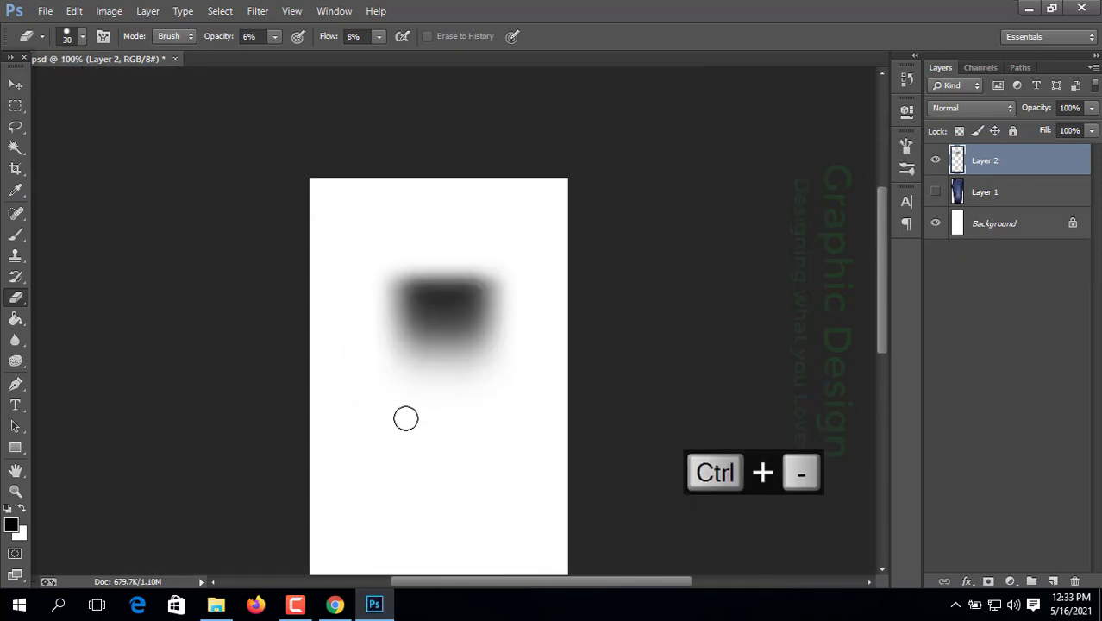
Step: Flatten the shadow to about 2.3 in high with Free Transform and widen it on both sides
{"action": "key", "text": "ctrl+plus"}
{"action": "key", "text": "ctrl+t"}
{"action": "left_click_drag", "start_coordinate": [475, 493], "coordinate": [475, 315]}
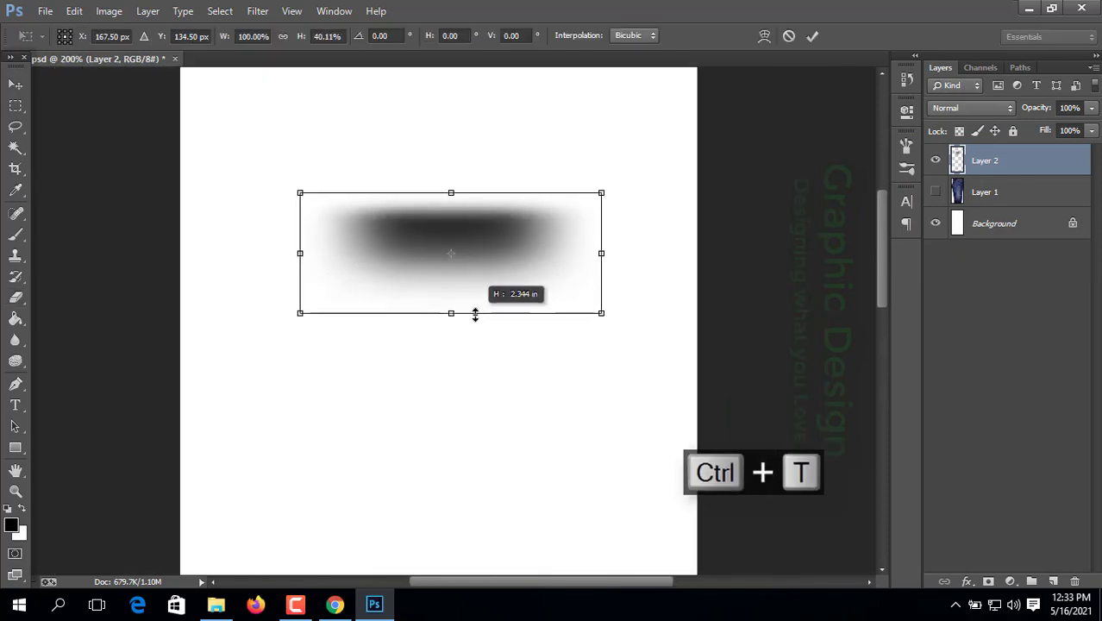
{"action": "left_click_drag", "start_coordinate": [603, 252], "coordinate": [683, 253]}
{"action": "left_click_drag", "start_coordinate": [300, 253], "coordinate": [207, 248]}
{"action": "key", "text": "Return"}
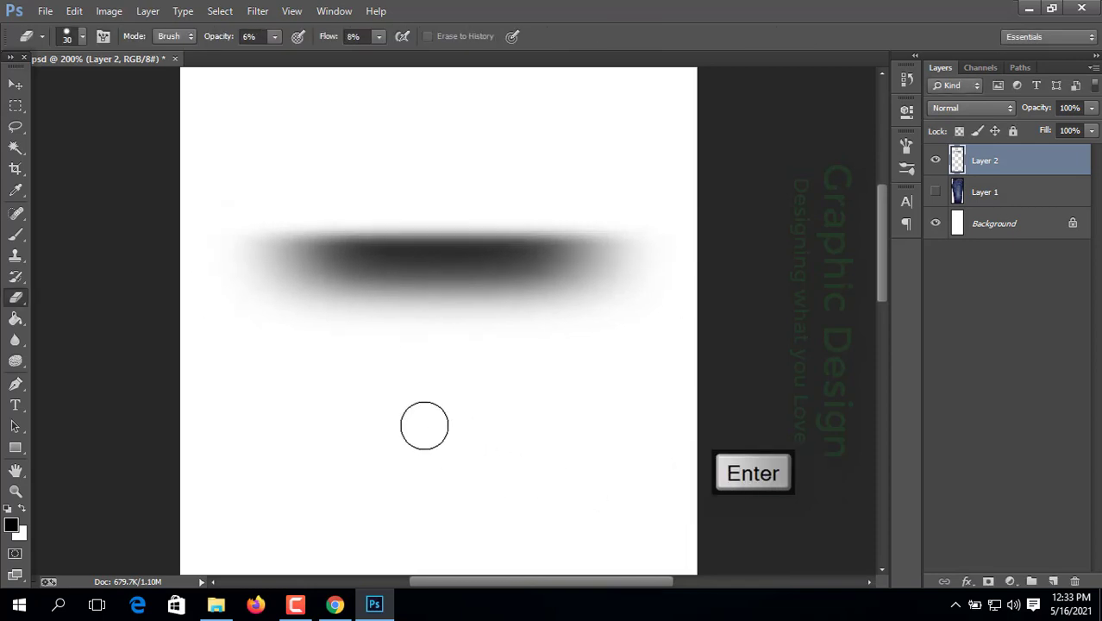
Step: Soften the shadow again with a Gaussian Blur, lowering the radius slightly below 4.6 pixels
{"action": "key", "text": "ctrl+plus"}
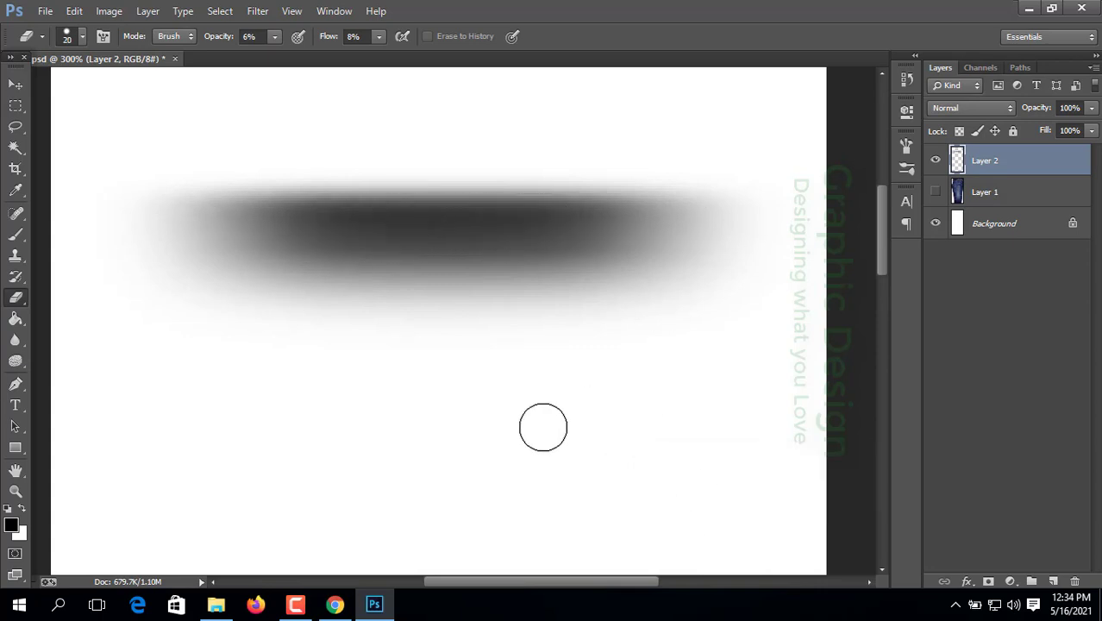
{"action": "left_click", "coordinate": [257, 10]}
{"action": "mouse_move", "coordinate": [258, 185]}
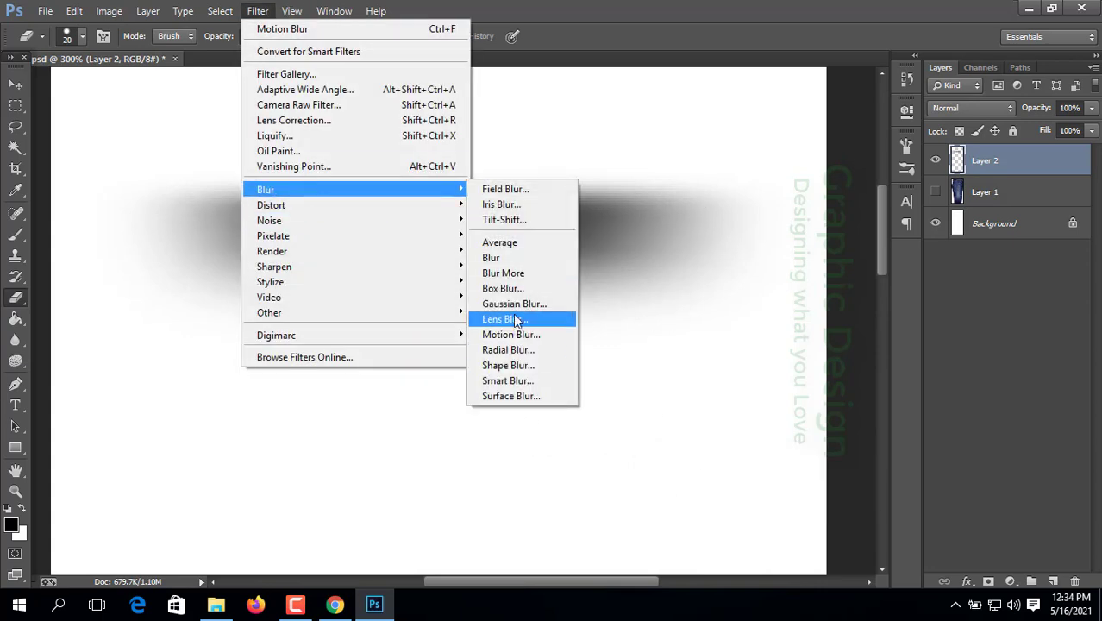
{"action": "left_click", "coordinate": [526, 301]}
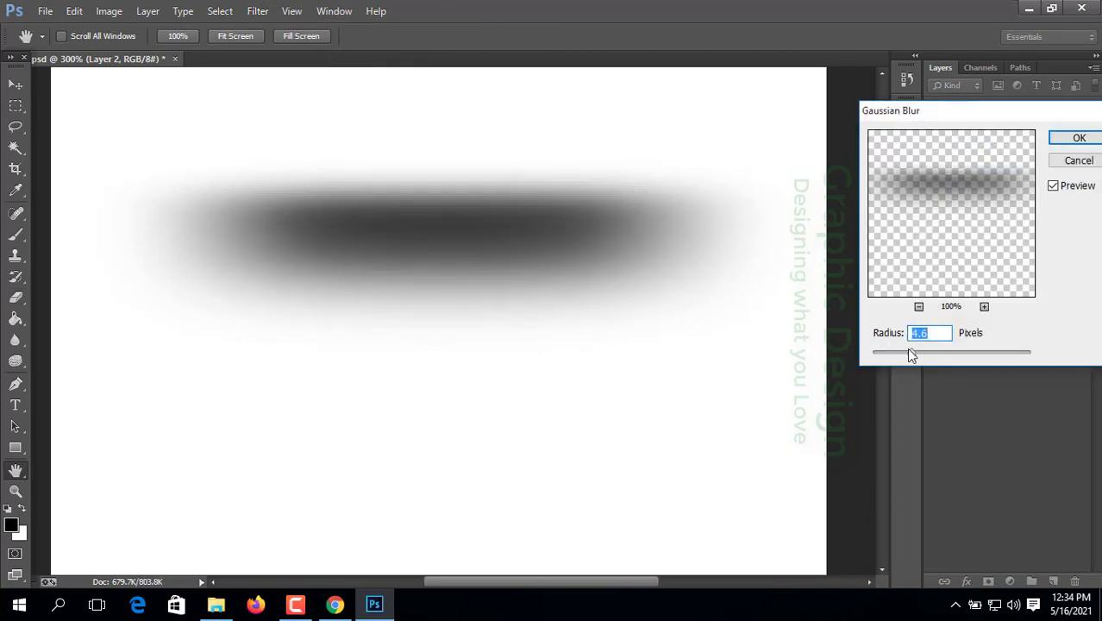
{"action": "left_click_drag", "start_coordinate": [912, 353], "coordinate": [906, 353]}
{"action": "left_click", "coordinate": [1067, 139]}
Step: Sample the shadow's dark centre in the foreground Color Picker to check its shade
{"action": "left_click", "coordinate": [13, 524]}
{"action": "left_click", "coordinate": [421, 226]}
{"action": "left_click", "coordinate": [440, 215]}
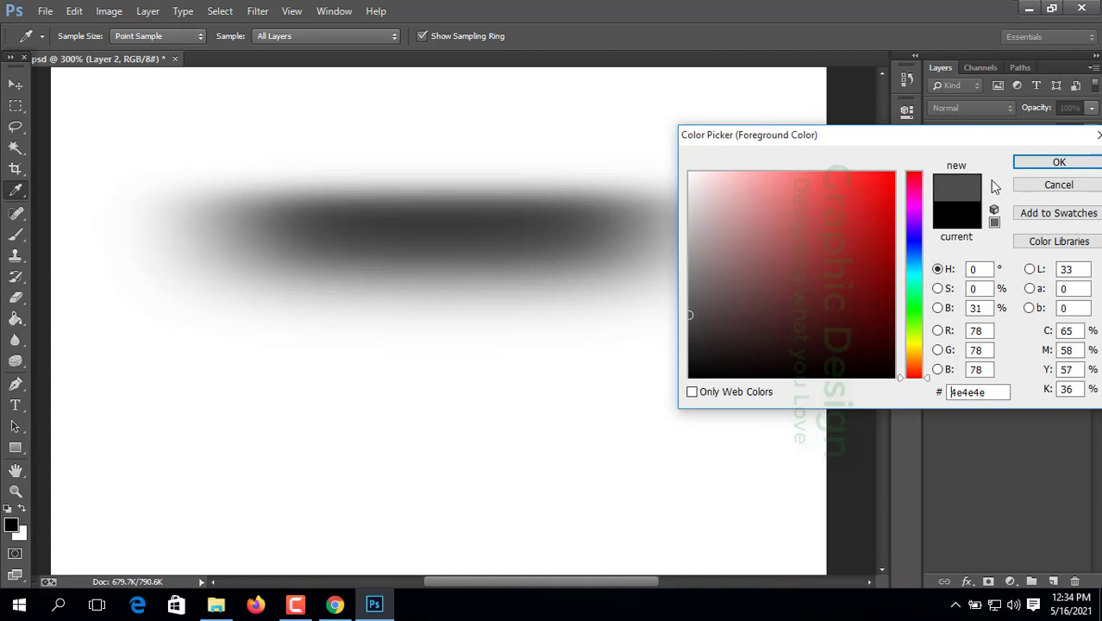
{"action": "left_click", "coordinate": [1060, 162]}
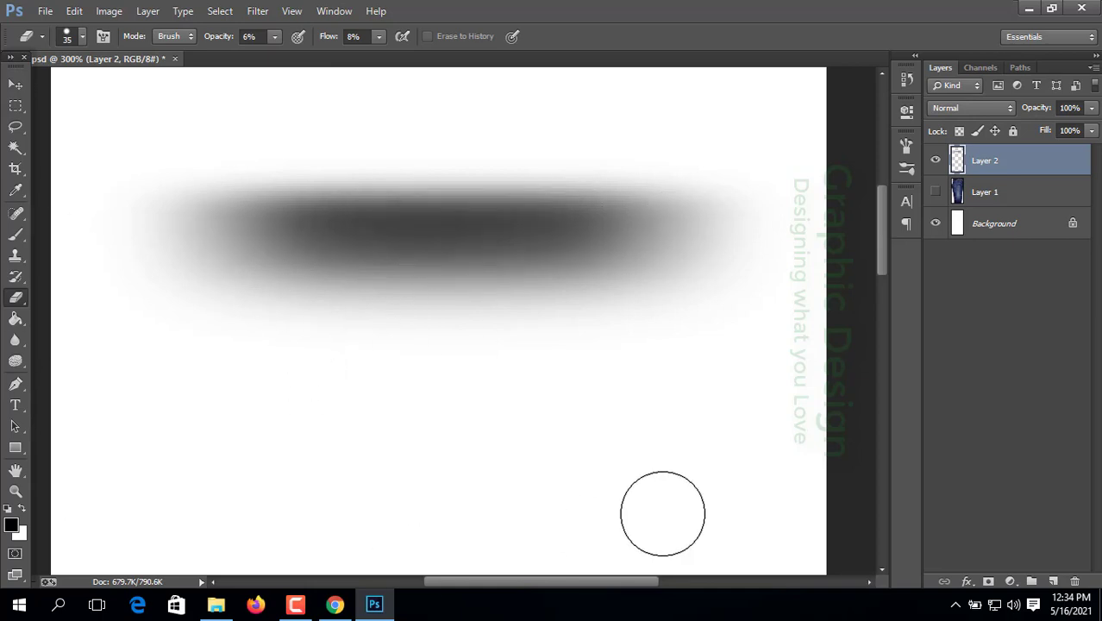
Step: Apply a Gaussian Blur of 6.6 pixels radius to the shadow
{"action": "left_click", "coordinate": [264, 15]}
{"action": "mouse_move", "coordinate": [371, 185]}
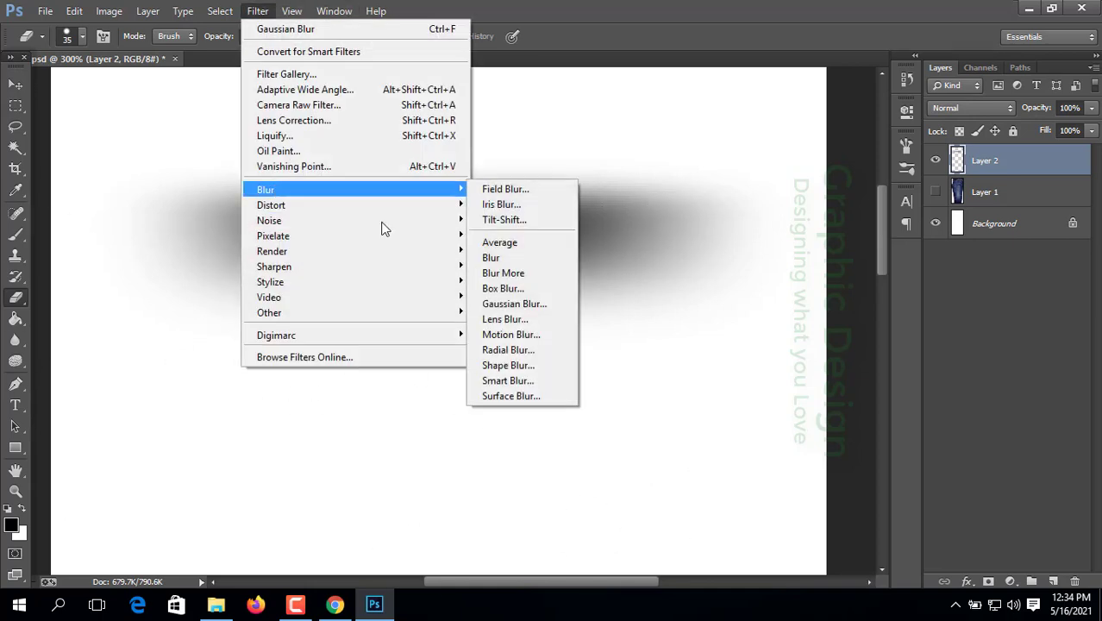
{"action": "left_click", "coordinate": [517, 315]}
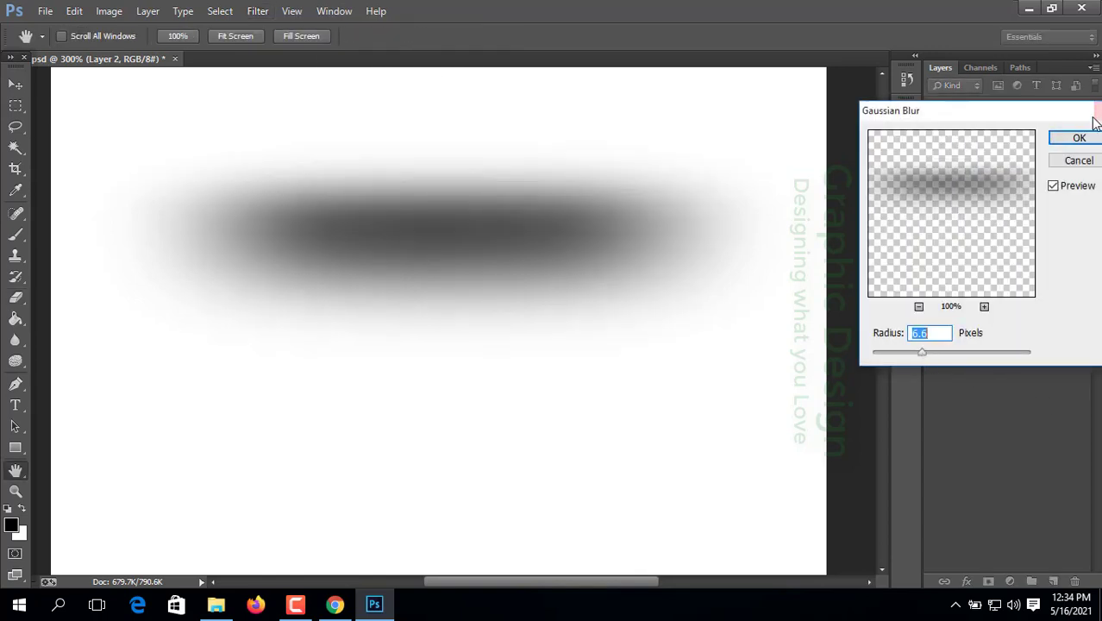
{"action": "left_click", "coordinate": [1079, 138]}
Step: Stretch the shadow vertically with Free Transform into a tall block, extending it both upward and downward
{"action": "key", "text": "ctrl+t"}
{"action": "left_click_drag", "start_coordinate": [446, 192], "coordinate": [453, 68]}
{"action": "left_click_drag", "start_coordinate": [475, 202], "coordinate": [483, 280]}
{"action": "mouse_move", "coordinate": [458, 493]}
{"action": "left_mouse_down"}
{"action": "mouse_move", "coordinate": [460, 617]}
{"action": "mouse_move", "coordinate": [529, 426]}
{"action": "left_mouse_up"}
{"action": "key", "text": "Return"}
{"action": "key", "text": "e"}
{"action": "key", "text": "ctrl+minus"}
{"action": "key", "text": "ctrl+minus"}
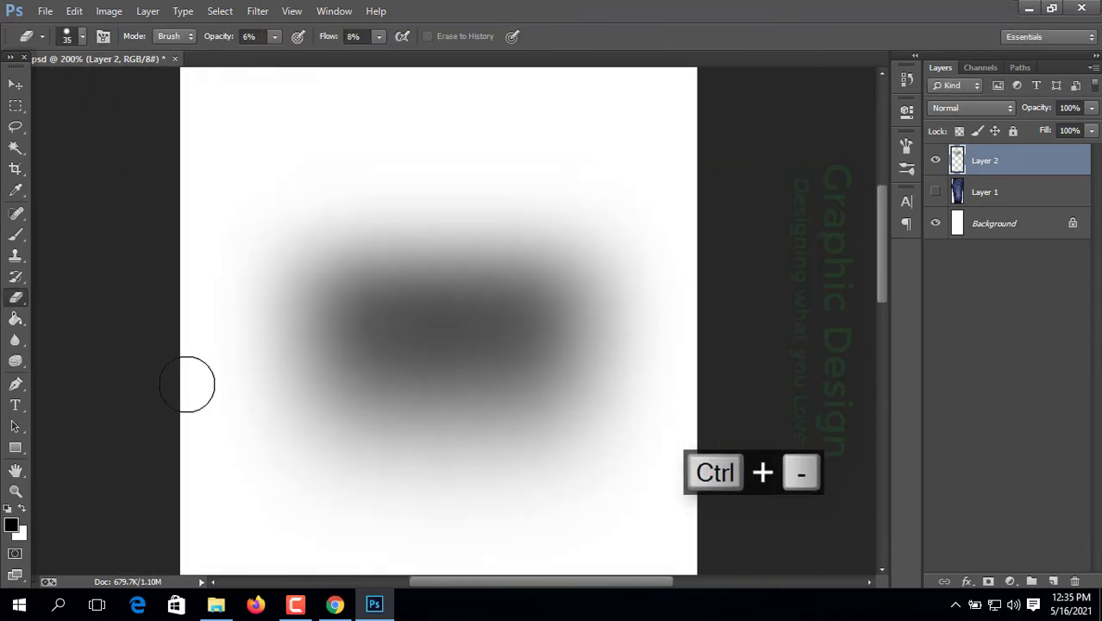
Step: Cut off the shadow's upper part using a canvas-wide rectangular selection, nudged upward and feathered, and clear the selection
{"action": "left_click", "coordinate": [16, 105]}
{"action": "left_click_drag", "start_coordinate": [177, 98], "coordinate": [779, 298]}
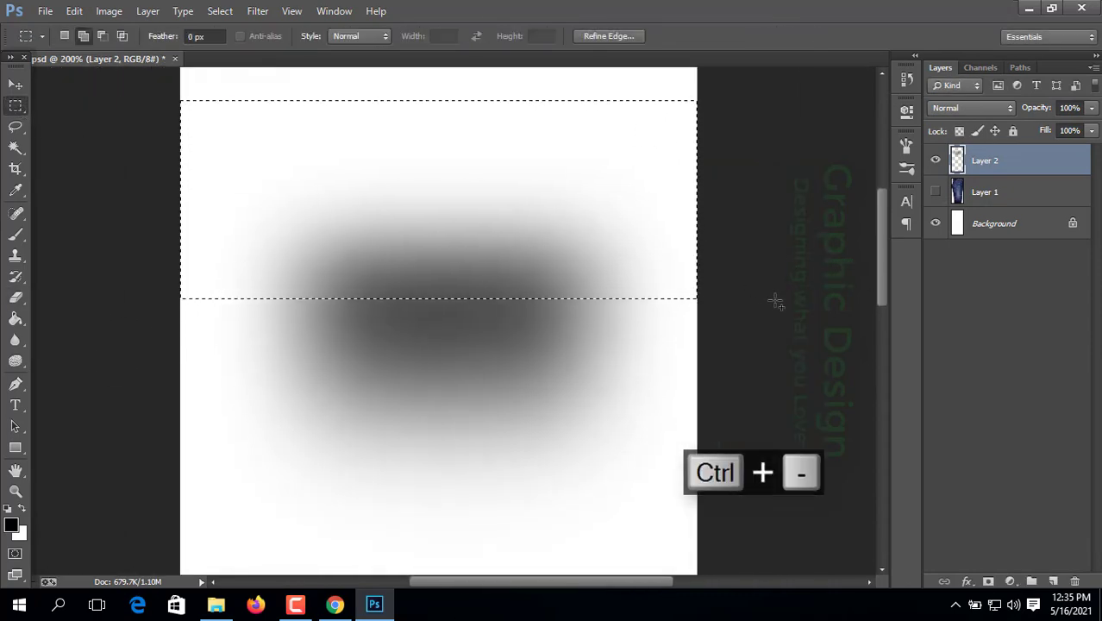
{"action": "key", "text": "Up"}
{"action": "key", "text": "Up"}
{"action": "key", "text": "Up"}
{"action": "key", "text": "Up"}
{"action": "key", "text": "Up"}
{"action": "key", "text": "Up"}
{"action": "key", "text": "Up"}
{"action": "key", "text": "Up"}
{"action": "key", "text": "Up"}
{"action": "key", "text": "Up"}
{"action": "key", "text": "Up"}
{"action": "key", "text": "Up"}
{"action": "key", "text": "Up"}
{"action": "key", "text": "Up"}
{"action": "key", "text": "Up"}
{"action": "key", "text": "Up"}
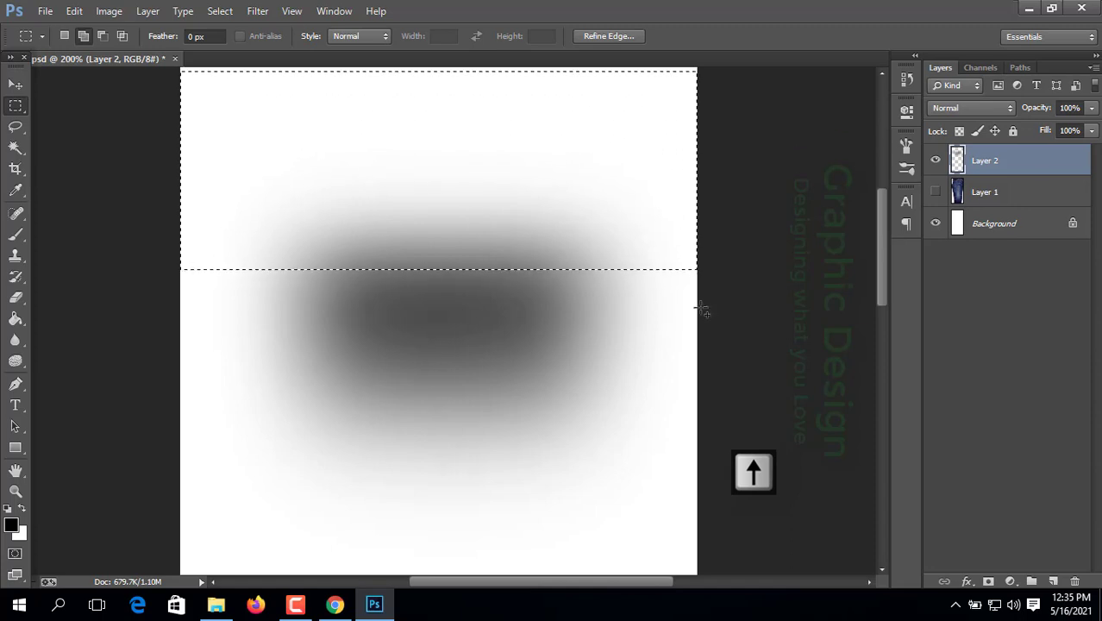
{"action": "right_click", "coordinate": [423, 115]}
{"action": "left_click", "coordinate": [474, 159]}
{"action": "key", "text": "Return"}
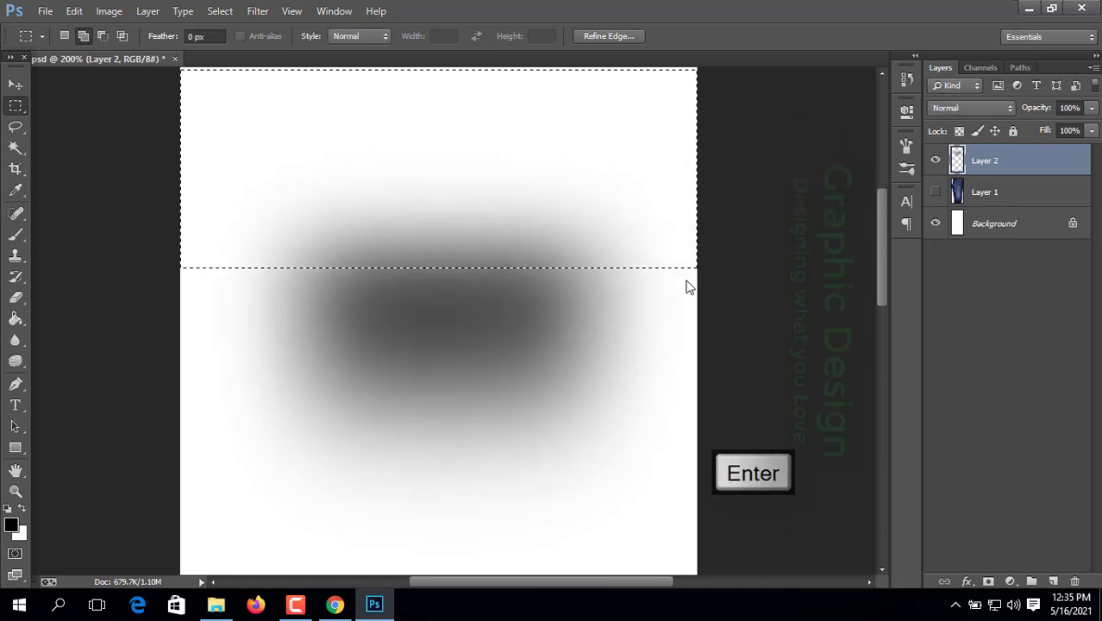
{"action": "key", "text": "Delete"}
{"action": "key", "text": "ctrl+d"}
Step: Flatten the cut shadow with Free Transform, raising its lower edge toward the straight top edge
{"action": "key", "text": "ctrl+t"}
{"action": "left_click_drag", "start_coordinate": [462, 553], "coordinate": [462, 387]}
{"action": "key", "text": "Return"}
{"action": "scroll", "coordinate": [434, 411], "scroll_direction": "down", "scroll_amount": 2}
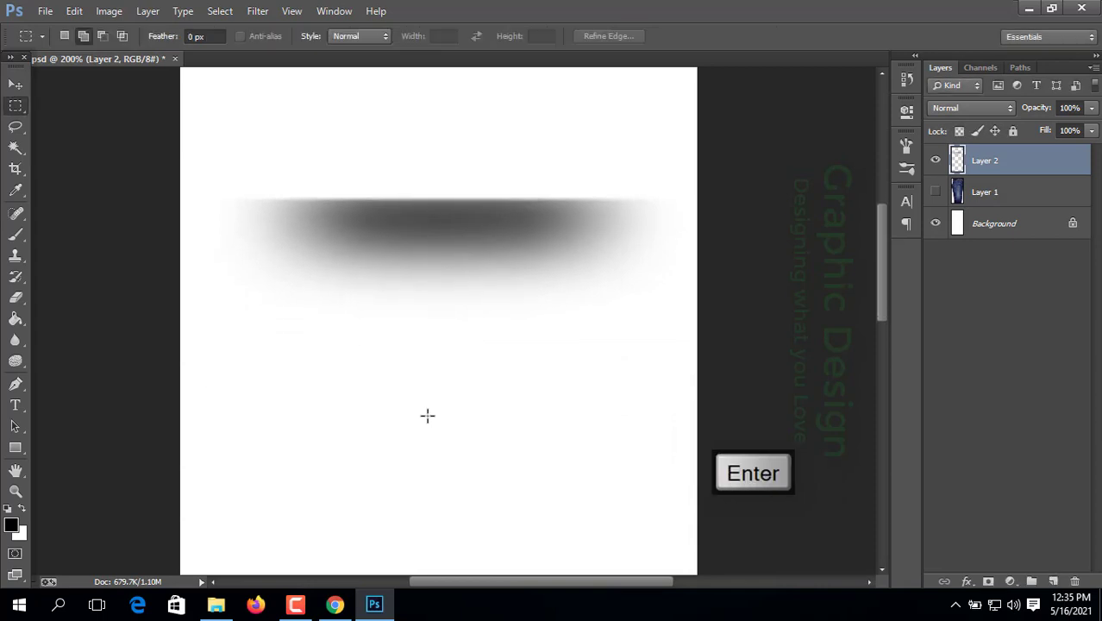
{"action": "scroll", "coordinate": [428, 413], "scroll_direction": "up", "scroll_amount": 1}
Step: Sample several points of the flattened shadow's dark area in the Color Picker, leaving the foreground color unchanged
{"action": "left_click", "coordinate": [12, 527]}
{"action": "left_click", "coordinate": [488, 236]}
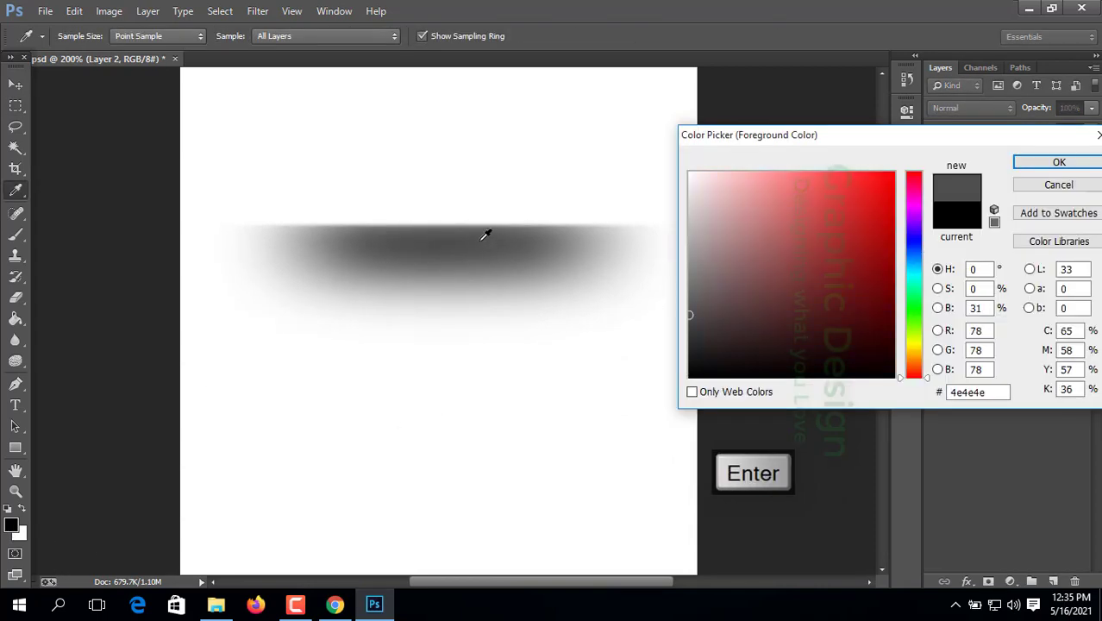
{"action": "left_click", "coordinate": [451, 248]}
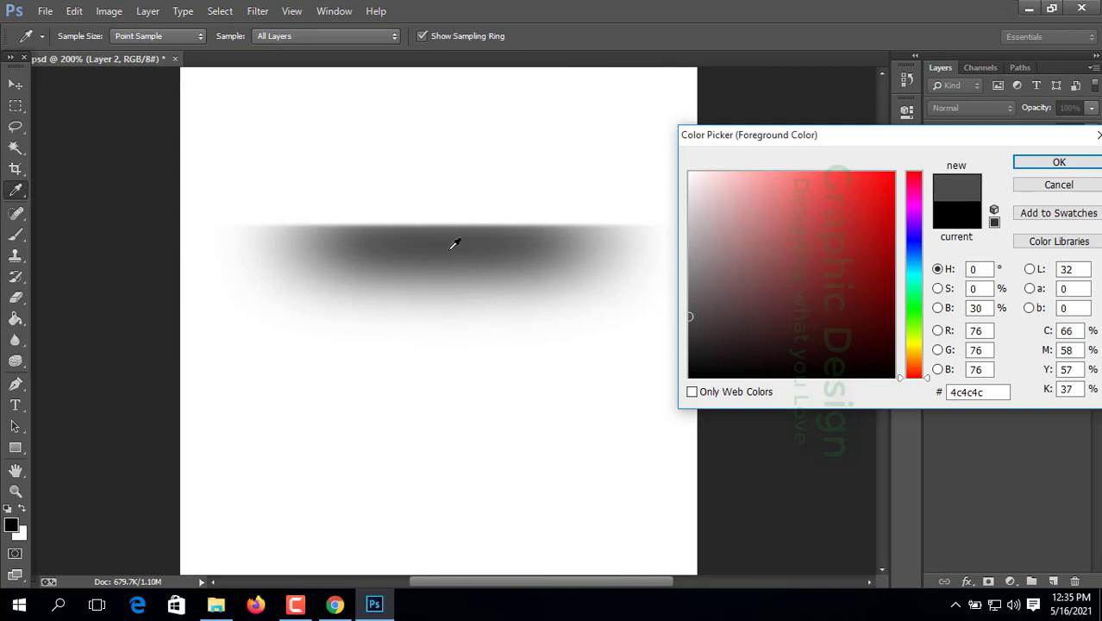
{"action": "left_click", "coordinate": [456, 259]}
{"action": "left_click", "coordinate": [1060, 184]}
{"action": "key", "text": "m"}
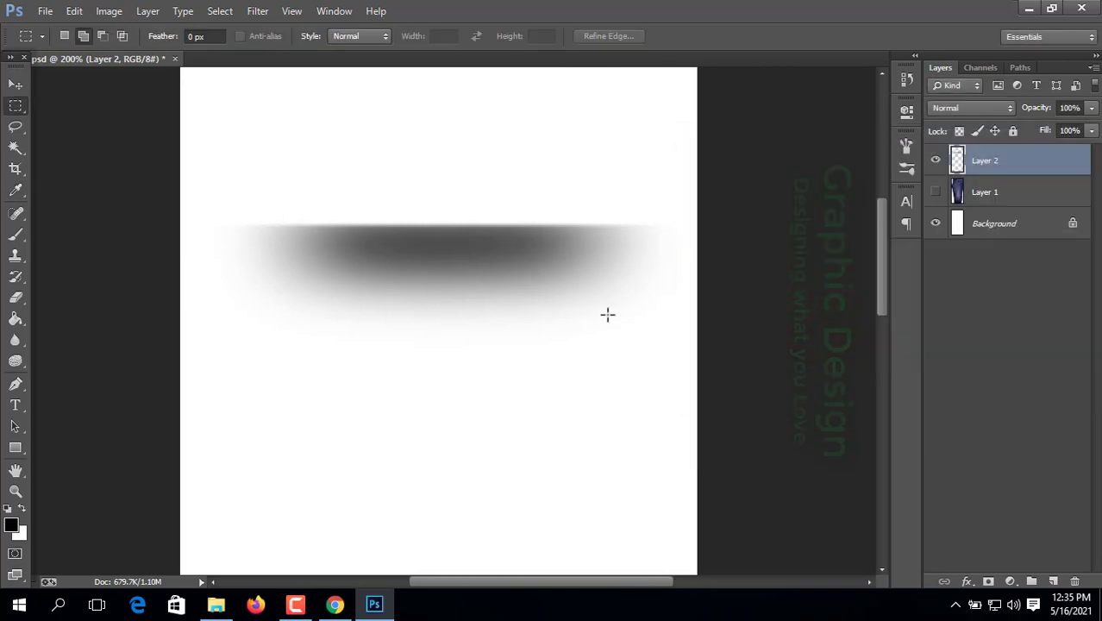
Step: Apply a Gaussian Blur of 2 pixels radius to soften the shadow's straight top edge
{"action": "left_click", "coordinate": [261, 12]}
{"action": "mouse_move", "coordinate": [283, 191]}
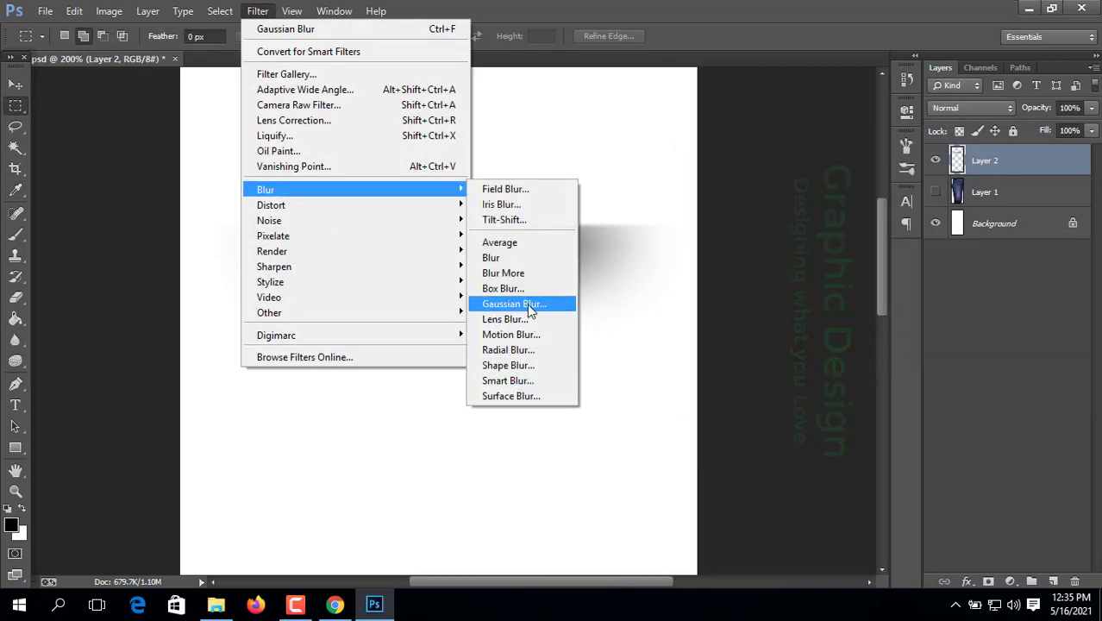
{"action": "left_click", "coordinate": [529, 309]}
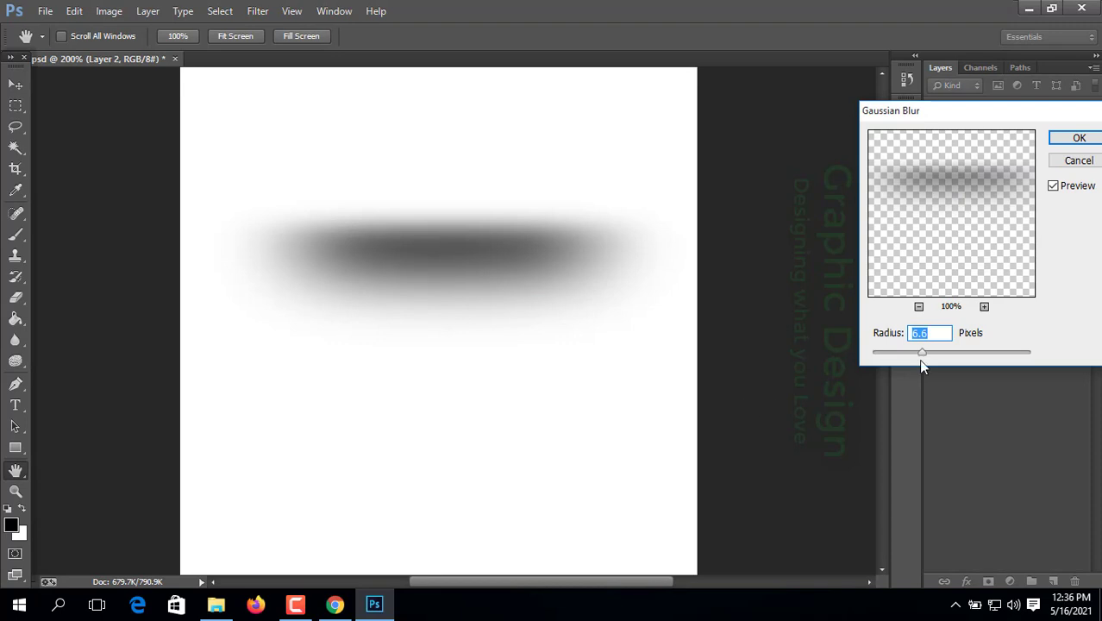
{"action": "type", "text": "2"}
{"action": "key", "text": "Return"}
Step: Check the blurred shadow's darkest tone with the foreground Color Picker
{"action": "left_click", "coordinate": [12, 526]}
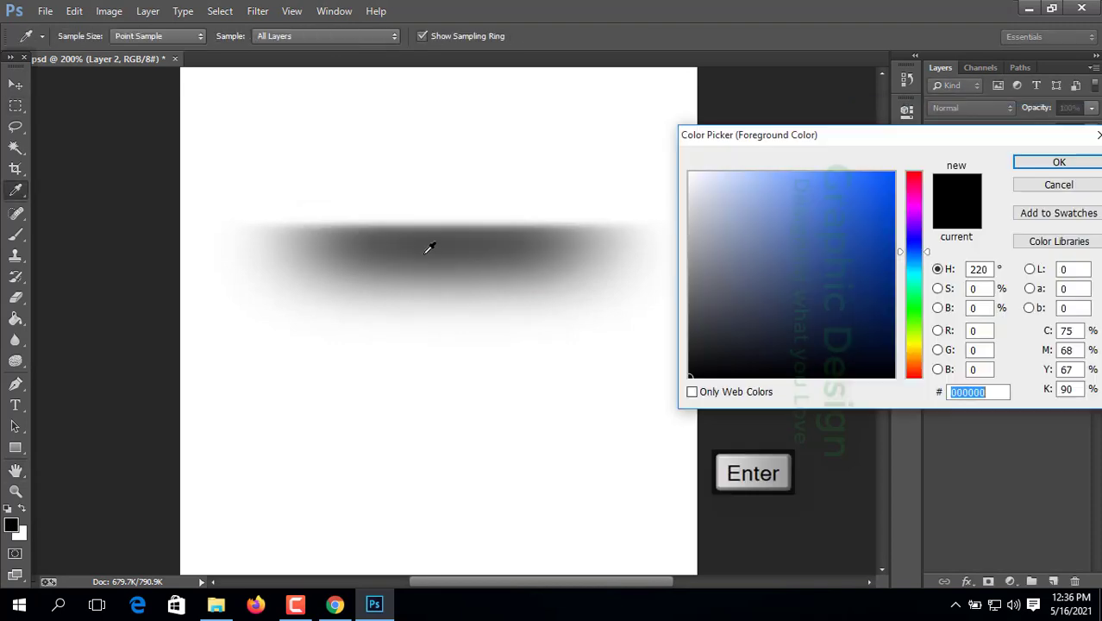
{"action": "left_click", "coordinate": [433, 242]}
{"action": "key", "text": "Return"}
{"action": "key", "text": "m"}
Step: Try Layer 2 at 80% and 90% opacity, sampling the shadow's dark area with the Color Picker each time
{"action": "key", "text": "8"}
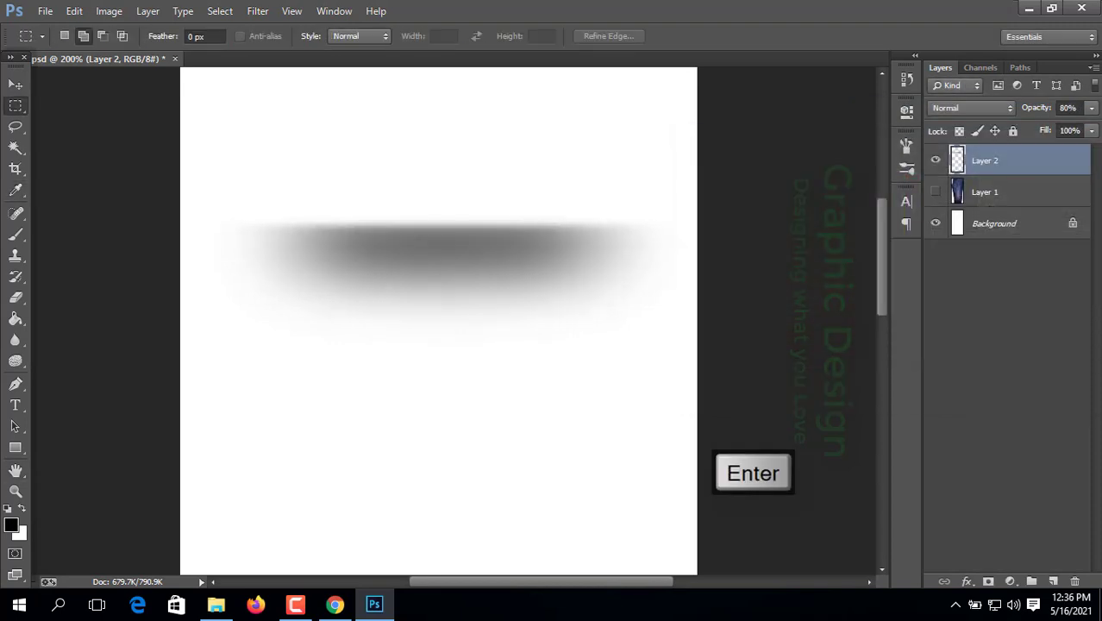
{"action": "left_click", "coordinate": [14, 528]}
{"action": "left_click", "coordinate": [464, 238]}
{"action": "left_click", "coordinate": [1052, 186]}
{"action": "key", "text": "9"}
{"action": "left_click", "coordinate": [13, 528]}
{"action": "left_click", "coordinate": [475, 232]}
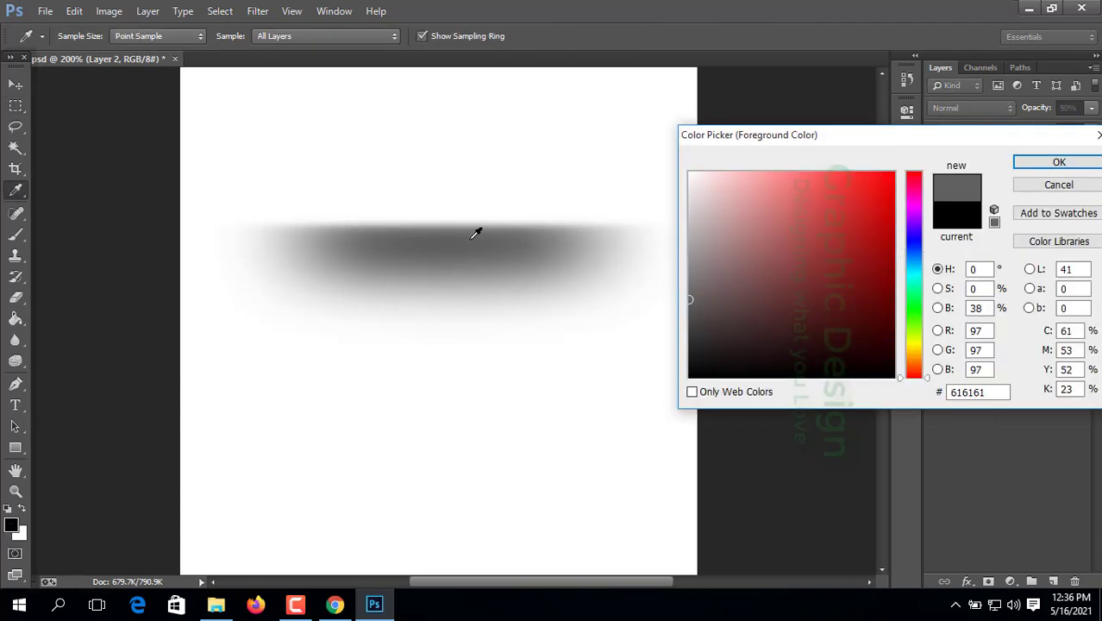
{"action": "left_click", "coordinate": [1059, 185]}
Step: Set the opacity of Layer 2 to 95%
{"action": "left_click", "coordinate": [1068, 108]}
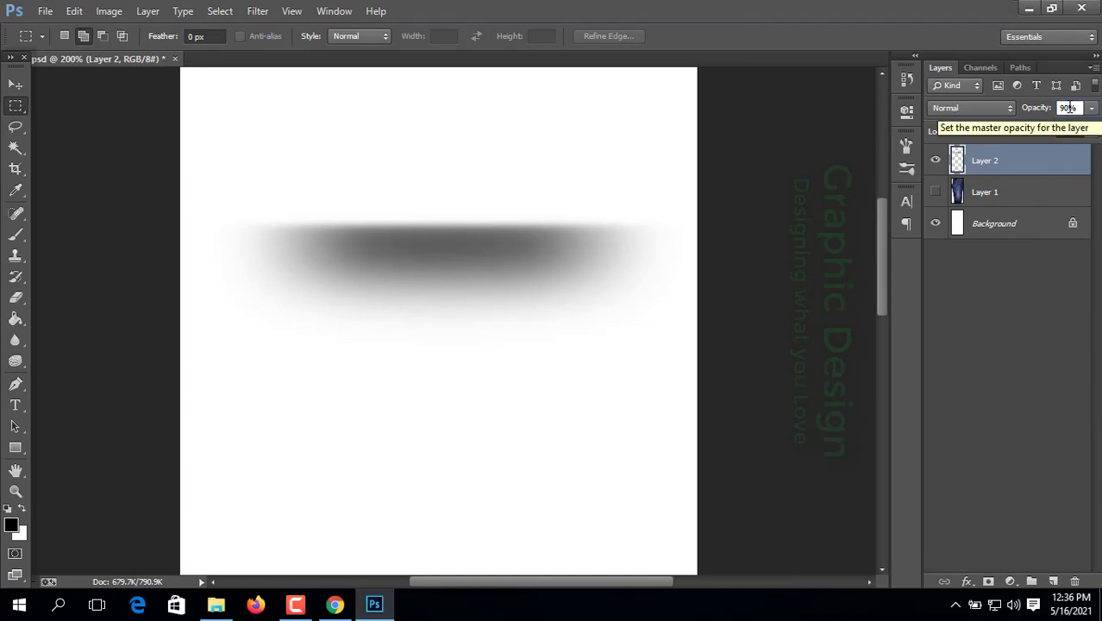
{"action": "key", "text": "BackSpace"}
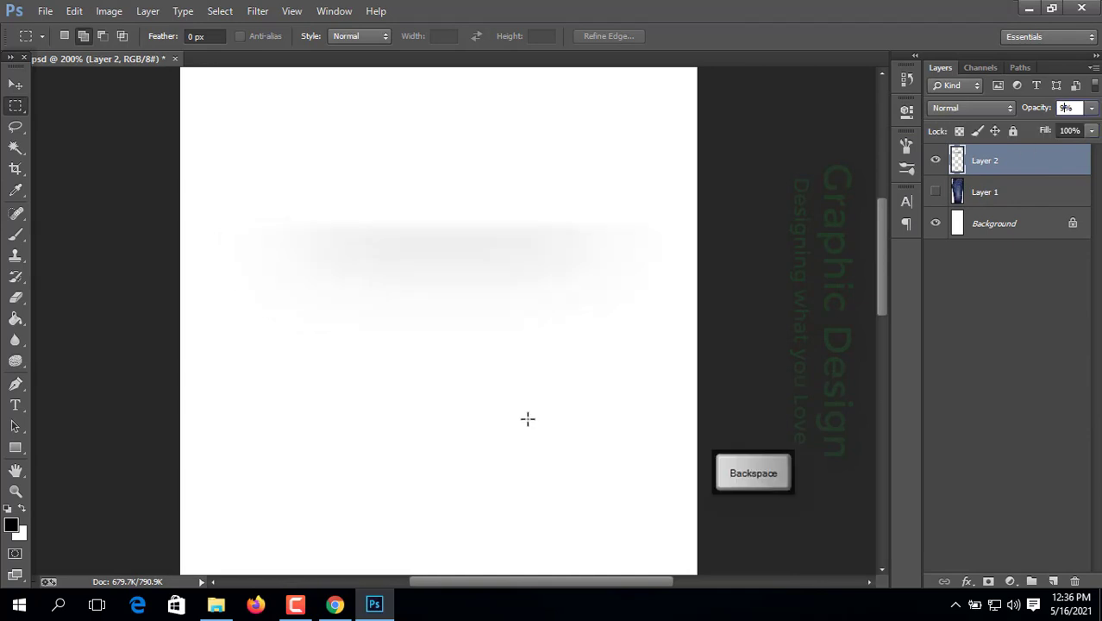
{"action": "type", "text": "95"}
{"action": "key", "text": "Return"}
Step: Sample the shadow's dark centre and its outer part in the Color Picker to compare their tones
{"action": "left_click", "coordinate": [16, 528]}
{"action": "left_click", "coordinate": [465, 234]}
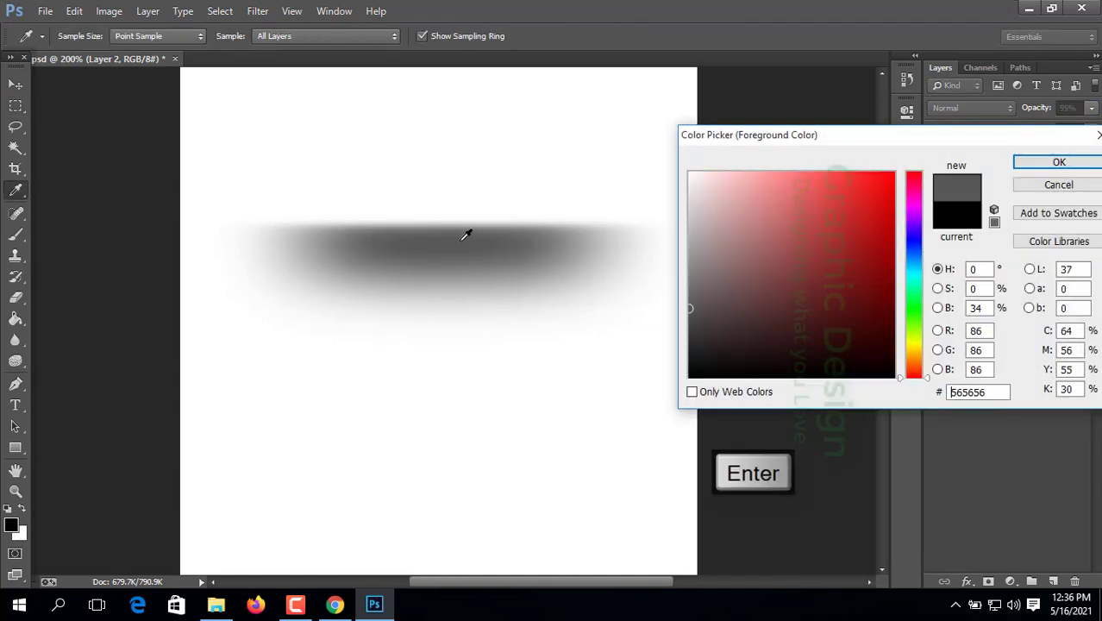
{"action": "left_click", "coordinate": [445, 248]}
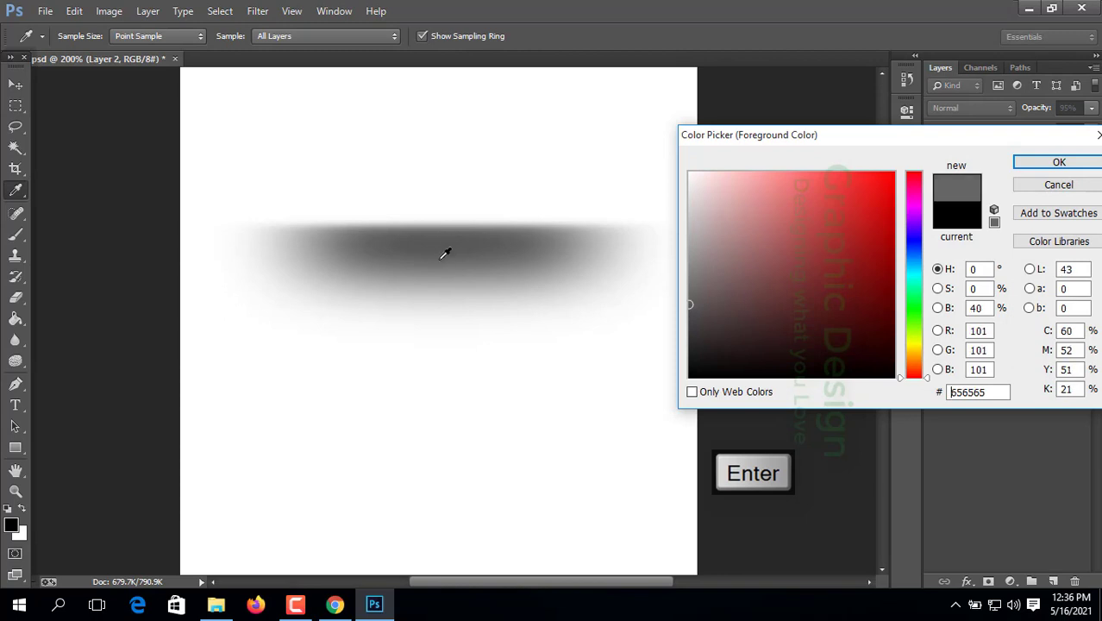
{"action": "left_click", "coordinate": [598, 241]}
{"action": "key", "text": "Return"}
Step: Switch to the Eraser tool and enlarge its brush to size 90
{"action": "key", "text": "ctrl+plus"}
{"action": "scroll", "coordinate": [437, 523], "scroll_direction": "up", "scroll_amount": 2}
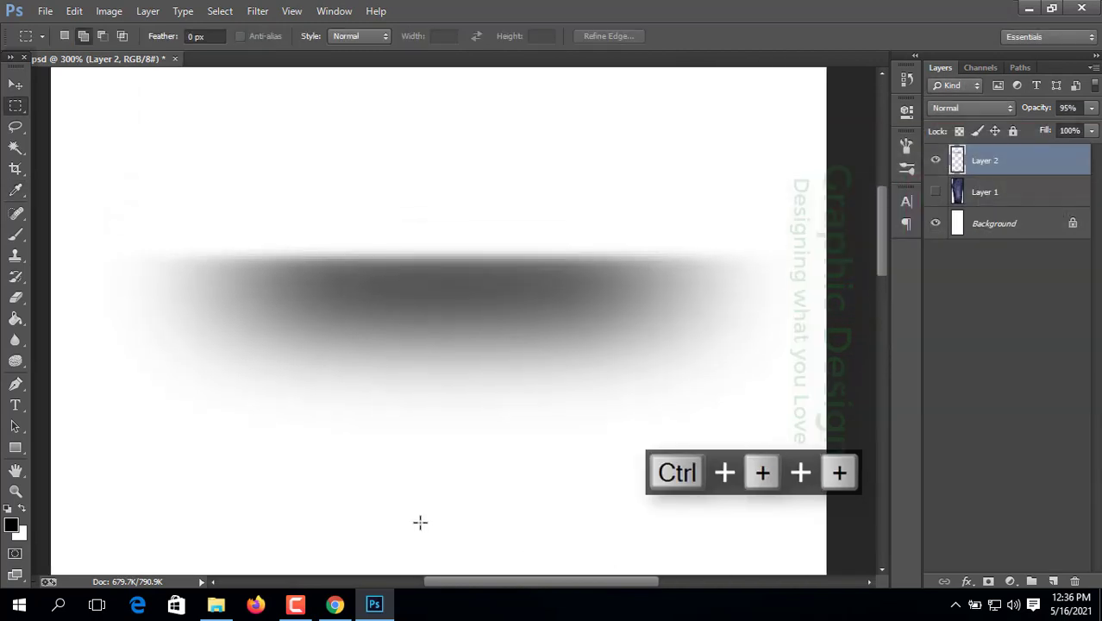
{"action": "left_click", "coordinate": [16, 298]}
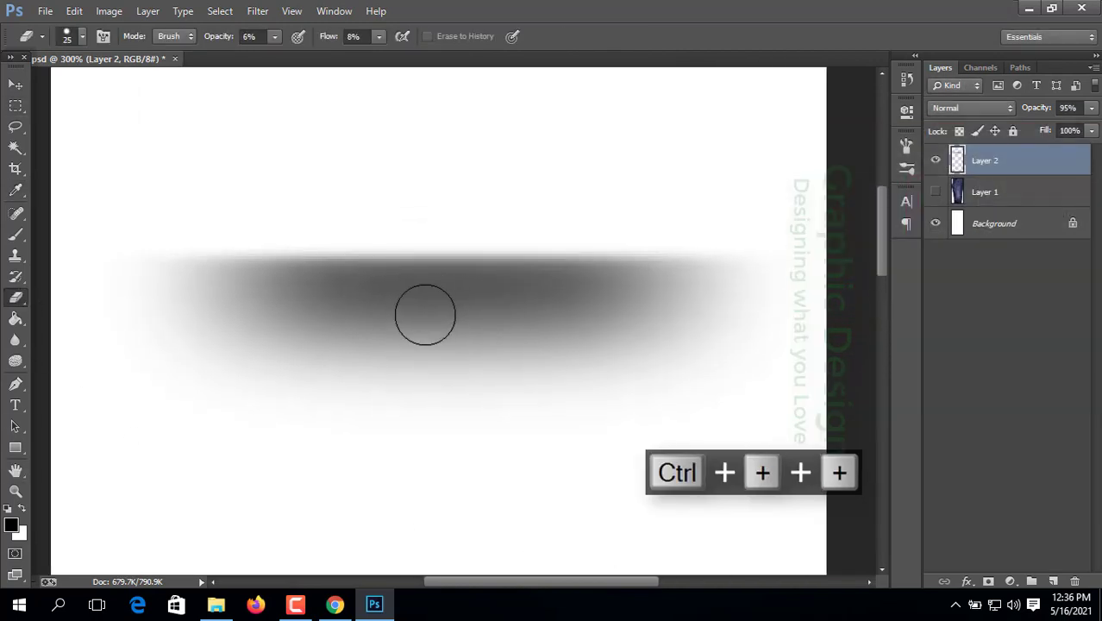
{"action": "key", "text": "bracketright"}
{"action": "key", "text": "bracketright"}
{"action": "key", "text": "bracketright"}
{"action": "key", "text": "bracketright"}
{"action": "key", "text": "bracketright"}
{"action": "key", "text": "bracketright"}
{"action": "key", "text": "bracketright"}
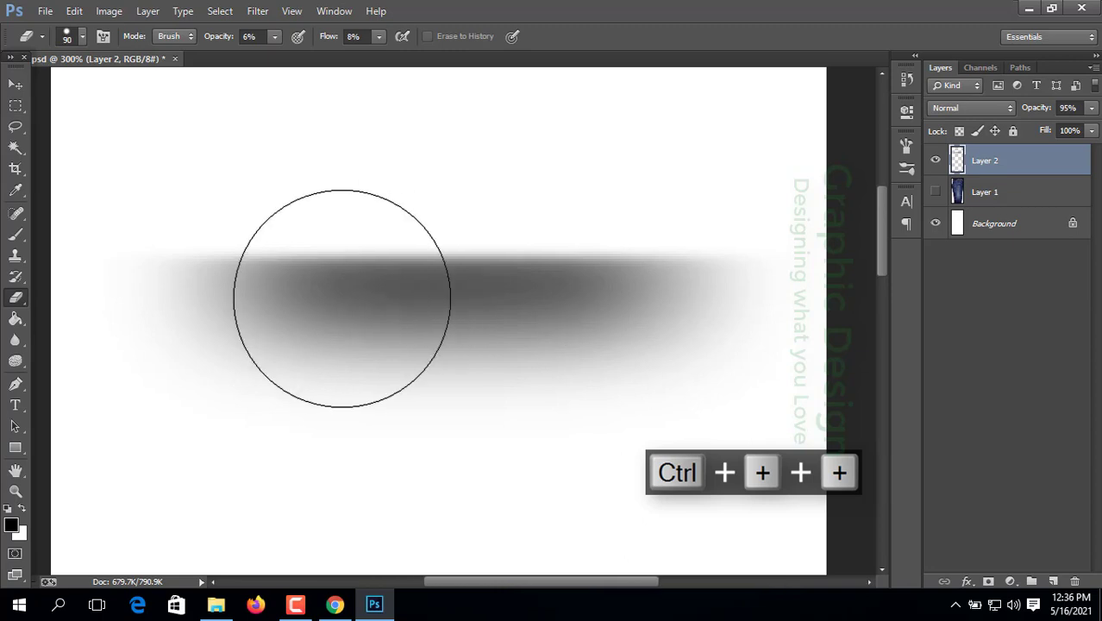
Step: Soften the 95% opacity shadow once more with a 2-pixel Gaussian Blur
{"action": "left_click", "coordinate": [257, 10]}
{"action": "mouse_move", "coordinate": [271, 182]}
{"action": "left_click", "coordinate": [520, 302]}
{"action": "type", "text": "2"}
{"action": "key", "text": "Return"}
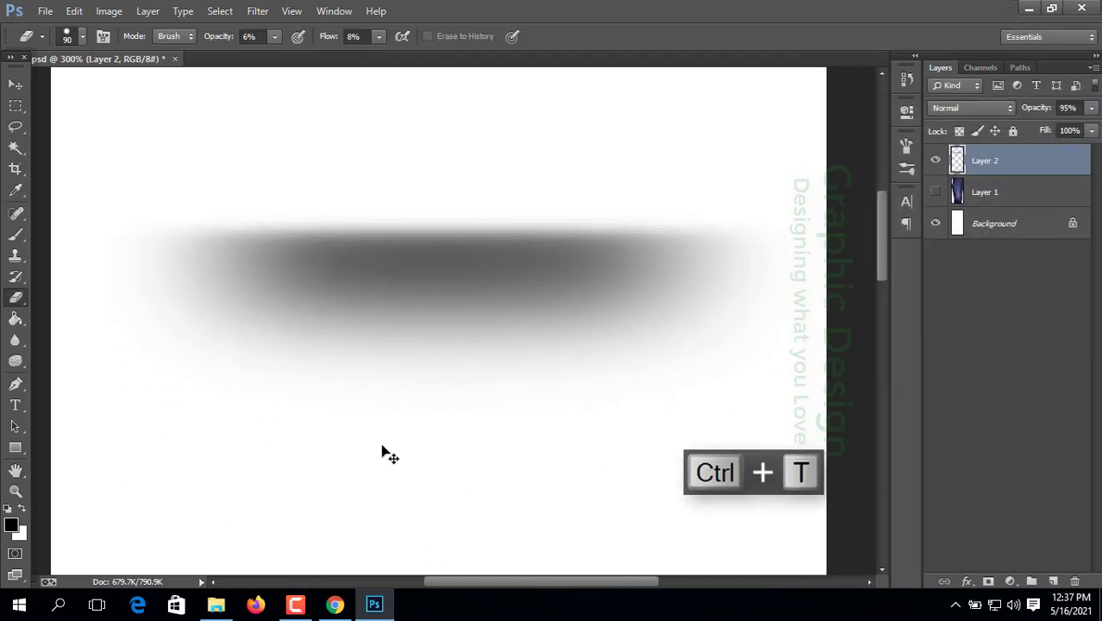
Step: Stretch the shadow vertically to about 240% of its height with Free Transform
{"action": "key", "text": "ctrl+t"}
{"action": "left_click_drag", "start_coordinate": [451, 215], "coordinate": [453, 73]}
{"action": "left_click_drag", "start_coordinate": [500, 240], "coordinate": [488, 400]}
{"action": "mouse_move", "coordinate": [443, 230]}
{"action": "left_mouse_down"}
{"action": "mouse_move", "coordinate": [445, 200]}
{"action": "mouse_move", "coordinate": [458, 201]}
{"action": "left_mouse_up"}
{"action": "key", "text": "Return"}
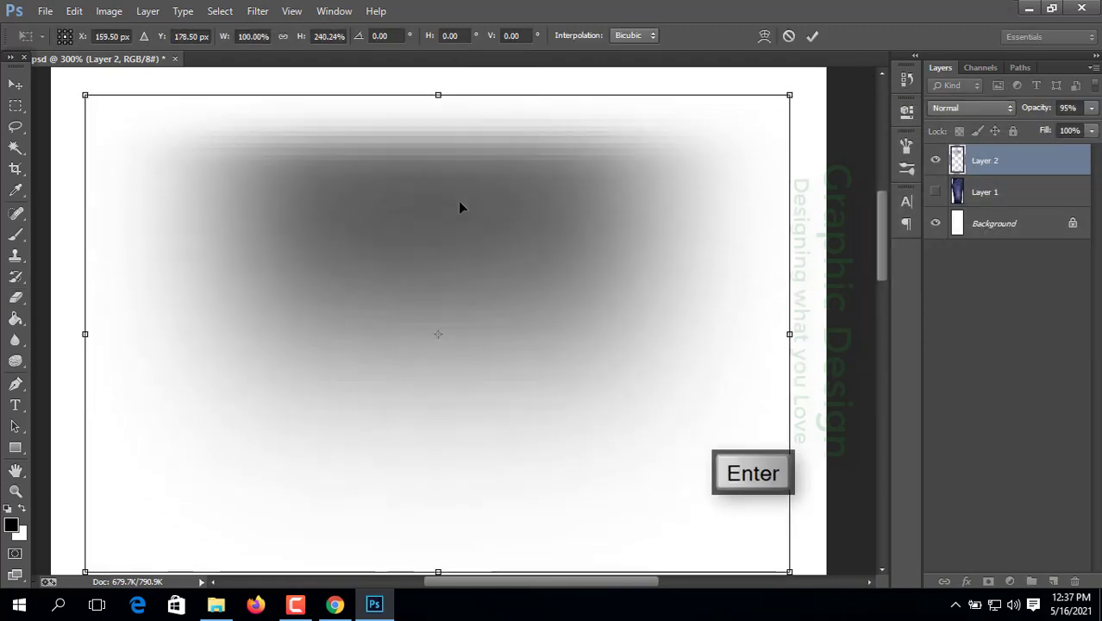
Step: Trim the stretched shadow's top edge using a wide rectangular selection, nudged into place and feathered by 8 pixels, and deselect
{"action": "left_click", "coordinate": [16, 105]}
{"action": "left_click_drag", "start_coordinate": [71, 122], "coordinate": [825, 227]}
{"action": "key", "text": "Up"}
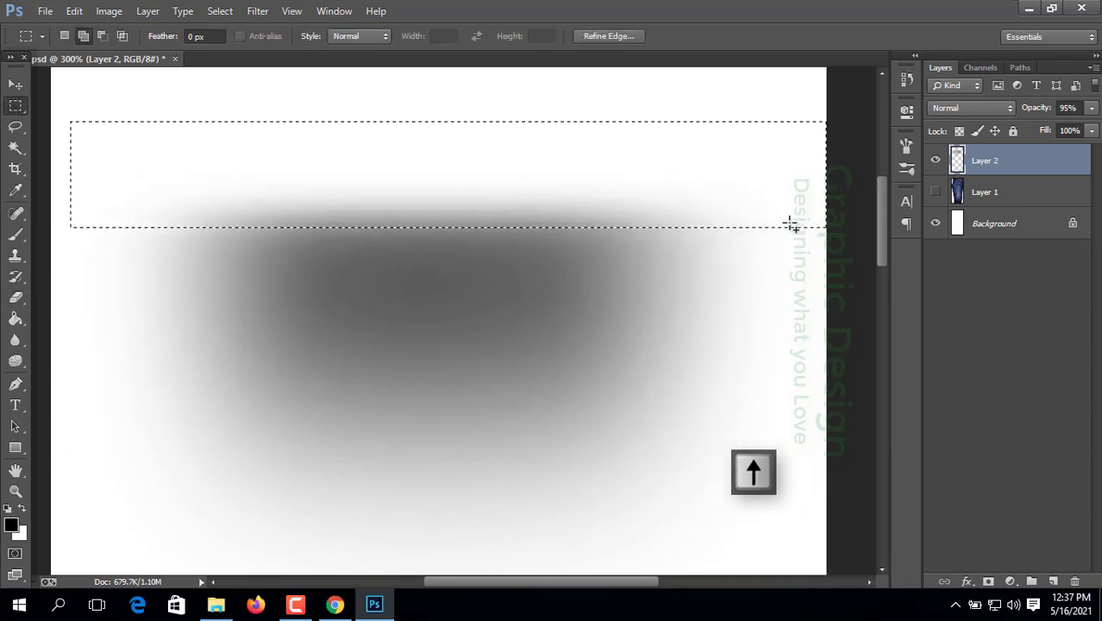
{"action": "key", "text": "Left"}
{"action": "key", "text": "Left"}
{"action": "key", "text": "Left"}
{"action": "key", "text": "Down"}
{"action": "key", "text": "Up"}
{"action": "key", "text": "shift+F6"}
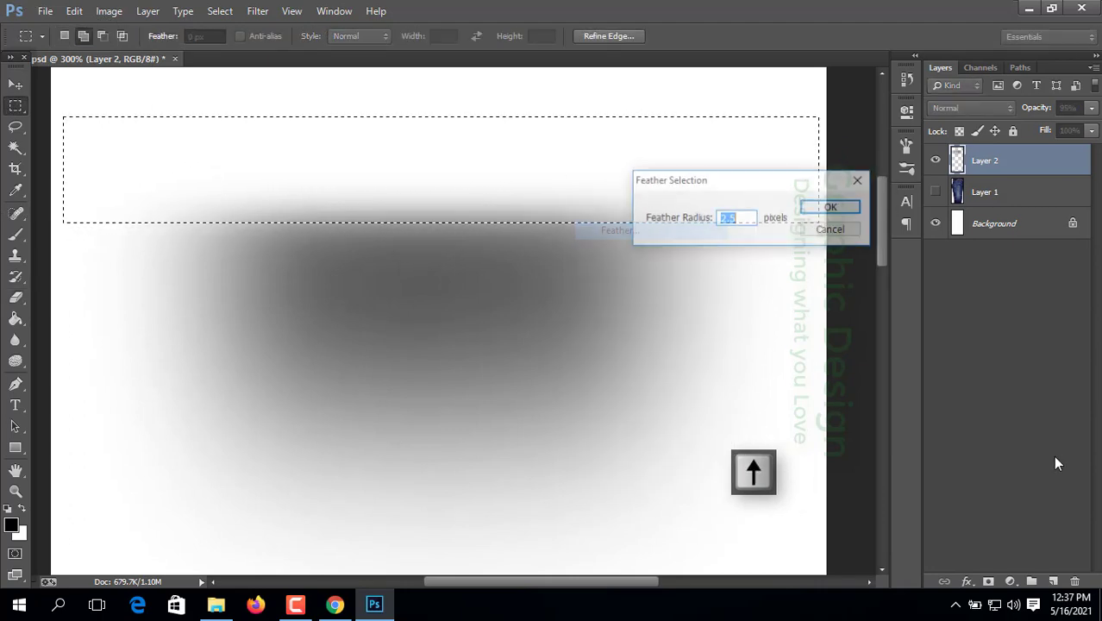
{"action": "type", "text": "8"}
{"action": "key", "text": "Return"}
{"action": "key", "text": "ctrl+d"}
Step: Flatten the shadow to less than 37% of its height with Free Transform and narrow it by pulling in its right side
{"action": "key", "text": "ctrl+t"}
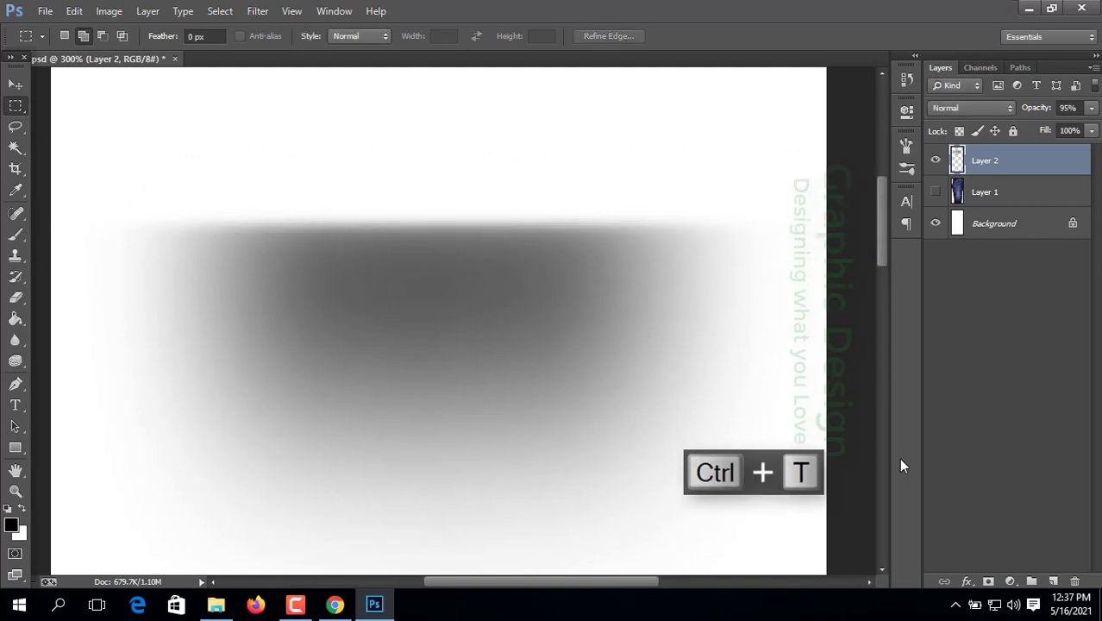
{"action": "left_click_drag", "start_coordinate": [438, 556], "coordinate": [438, 282]}
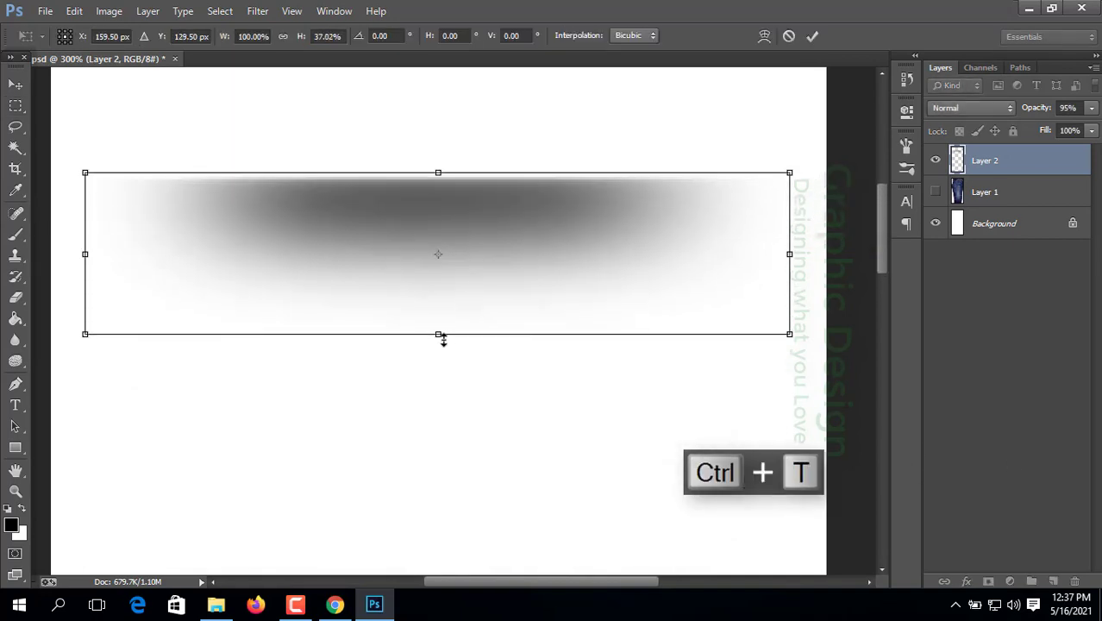
{"action": "left_click_drag", "start_coordinate": [442, 337], "coordinate": [438, 278]}
{"action": "key", "text": "Return"}
{"action": "key", "text": "ctrl+minus"}
{"action": "key", "text": "ctrl+minus"}
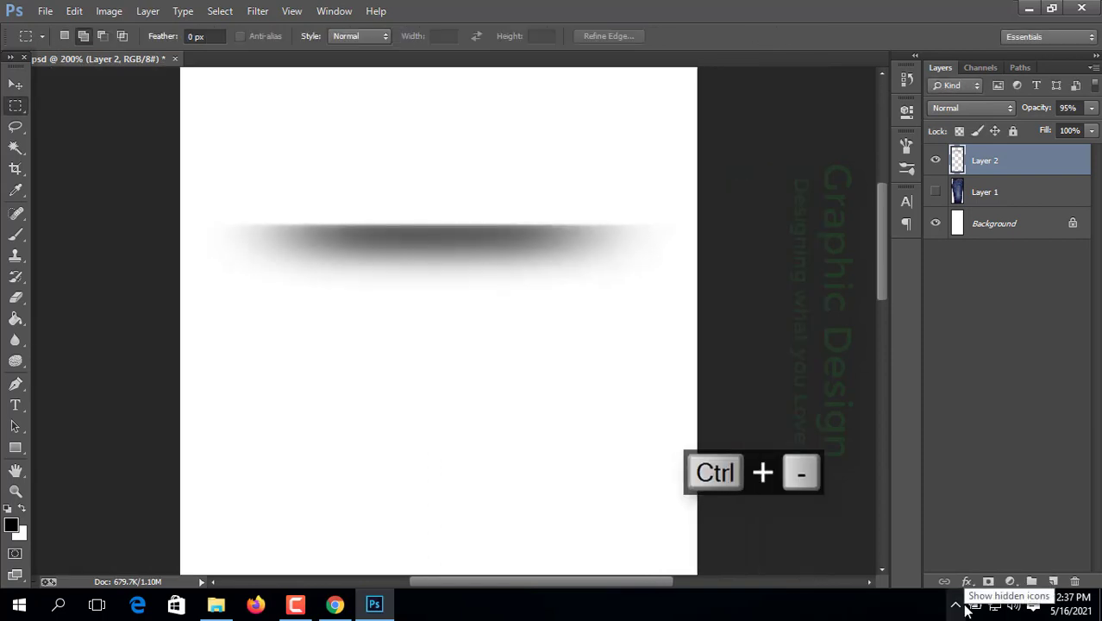
{"action": "key", "text": "ctrl+t"}
{"action": "left_click_drag", "start_coordinate": [673, 258], "coordinate": [570, 258]}
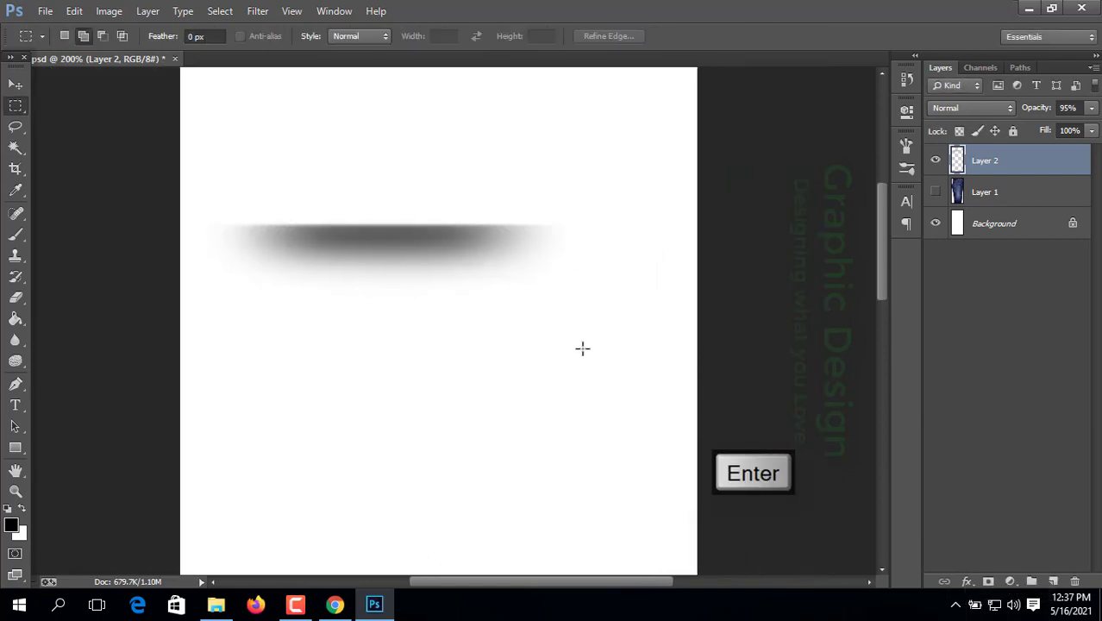
Step: Trim the shadow's right end by deleting a feathered rectangular selection, nudged slightly inward, and deselect
{"action": "left_click_drag", "start_coordinate": [678, 400], "coordinate": [678, 400]}
{"action": "key", "text": "Left"}
{"action": "key", "text": "Left"}
{"action": "key", "text": "Left"}
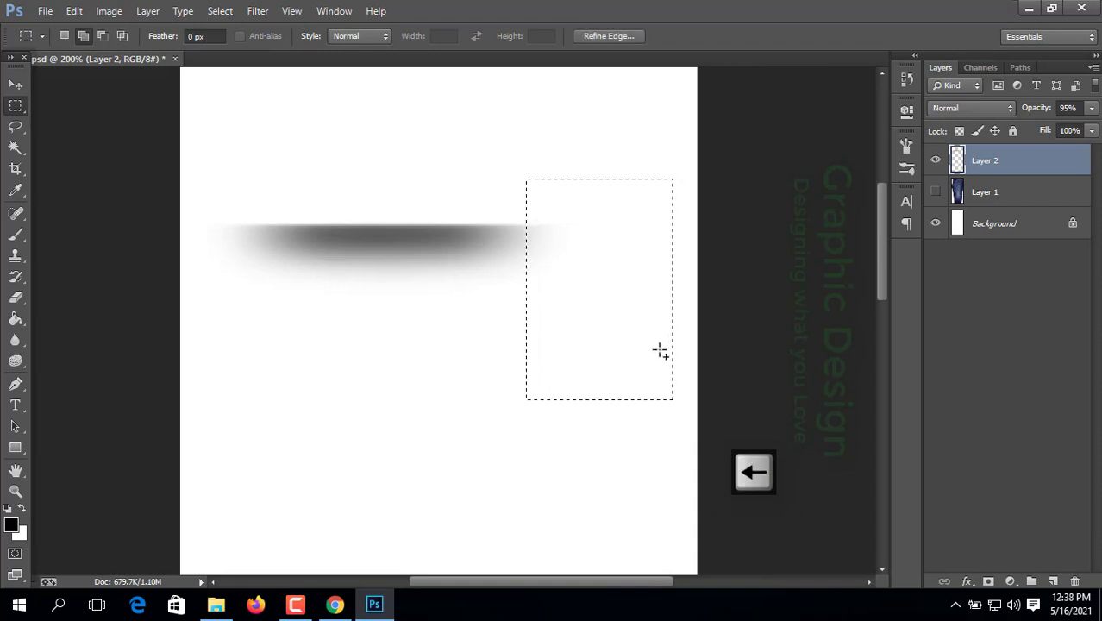
{"action": "right_click", "coordinate": [597, 248]}
{"action": "left_click", "coordinate": [629, 292]}
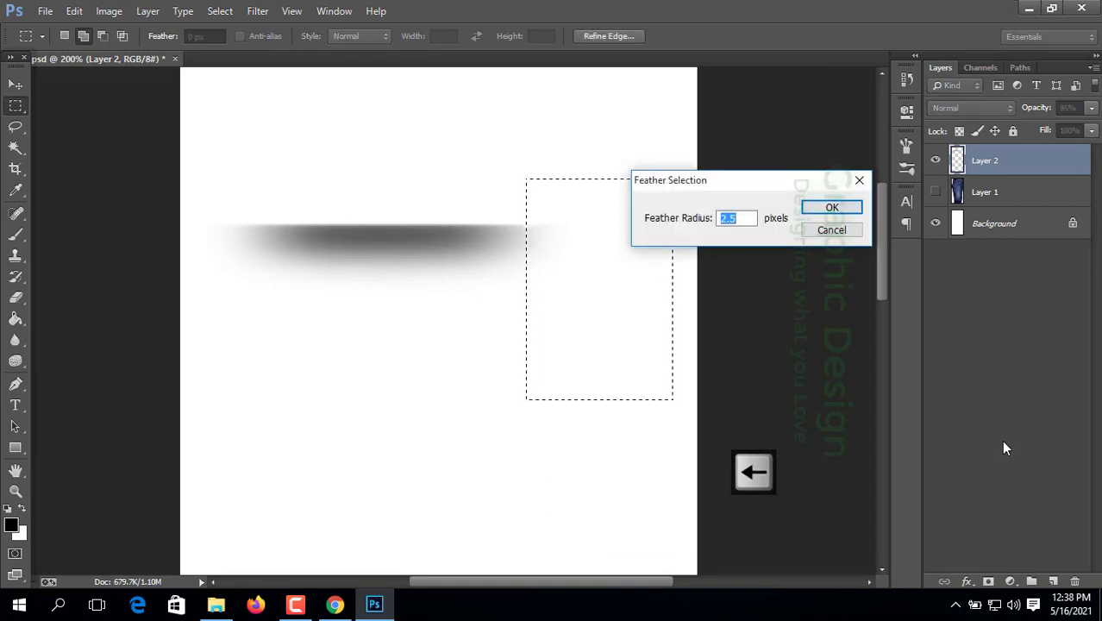
{"action": "key", "text": "Return"}
{"action": "key", "text": "Delete"}
{"action": "key", "text": "ctrl+d"}
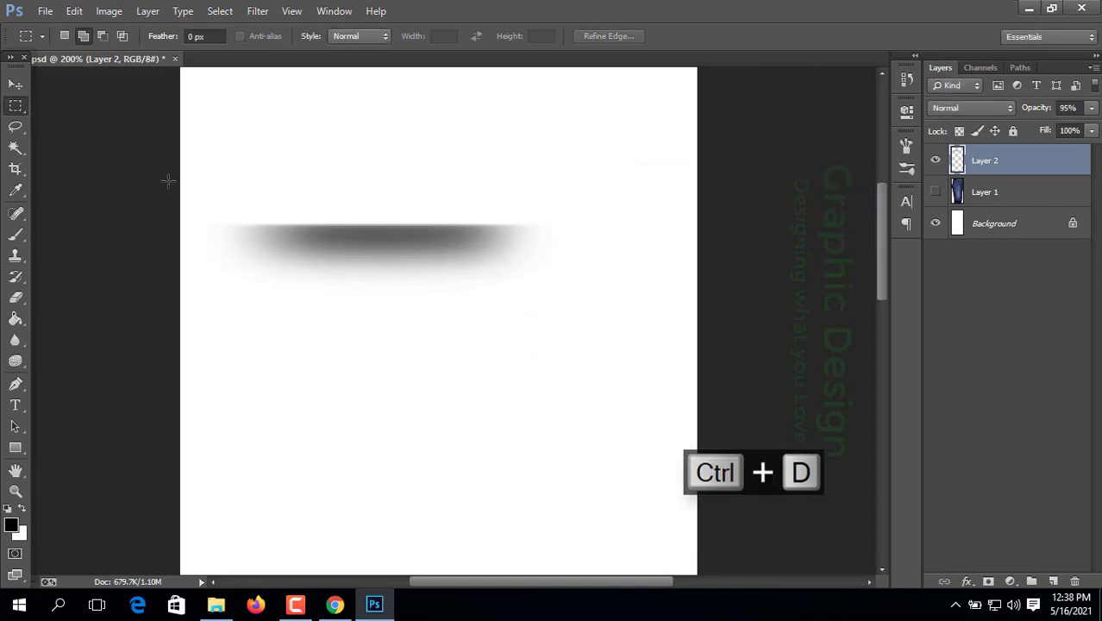
Step: Trim the shadow's left end by deleting a feathered rectangular selection over it, and deselect
{"action": "left_click_drag", "start_coordinate": [167, 177], "coordinate": [248, 373]}
{"action": "right_click", "coordinate": [196, 241]}
{"action": "left_click", "coordinate": [283, 275]}
{"action": "key", "text": "Return"}
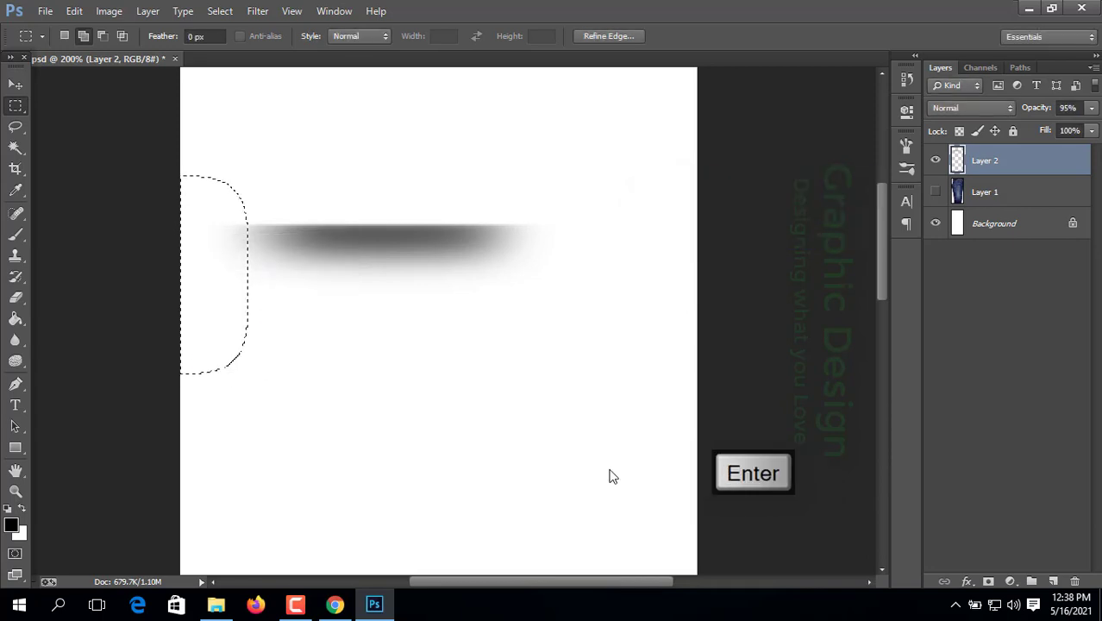
{"action": "key", "text": "Delete"}
{"action": "key", "text": "ctrl+d"}
{"action": "scroll", "coordinate": [528, 446], "scroll_direction": "down", "scroll_amount": 1}
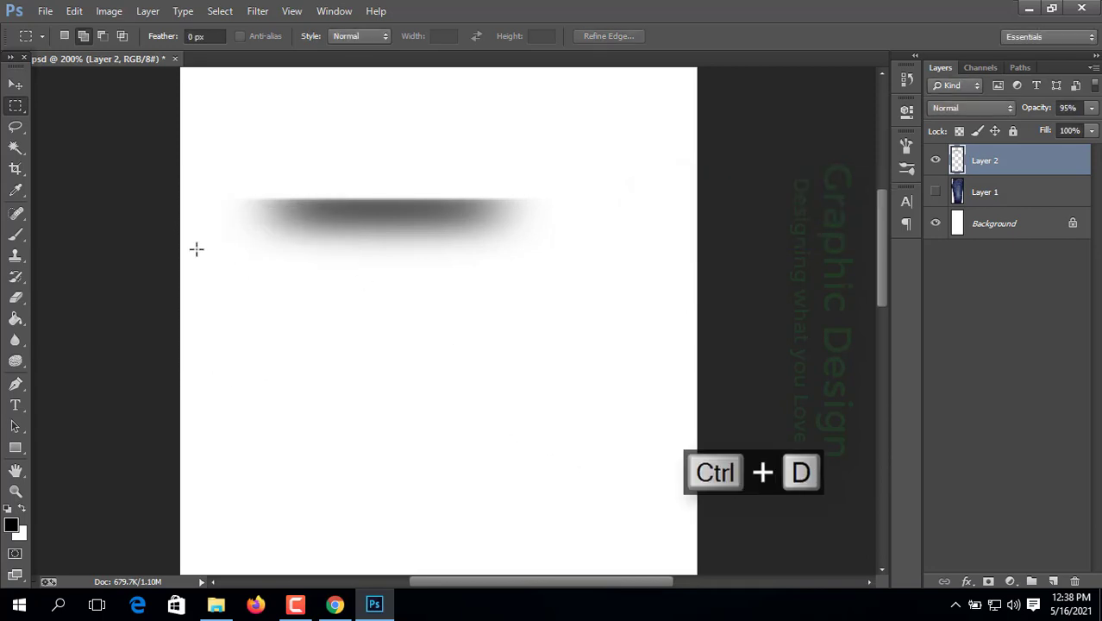
Step: Fade the shadow's lower edge by repeatedly deleting a wide feathered rectangular selection while nudging it downward, and deselect
{"action": "left_click_drag", "start_coordinate": [180, 231], "coordinate": [649, 425]}
{"action": "key", "text": "shift"}
{"action": "right_click", "coordinate": [447, 414]}
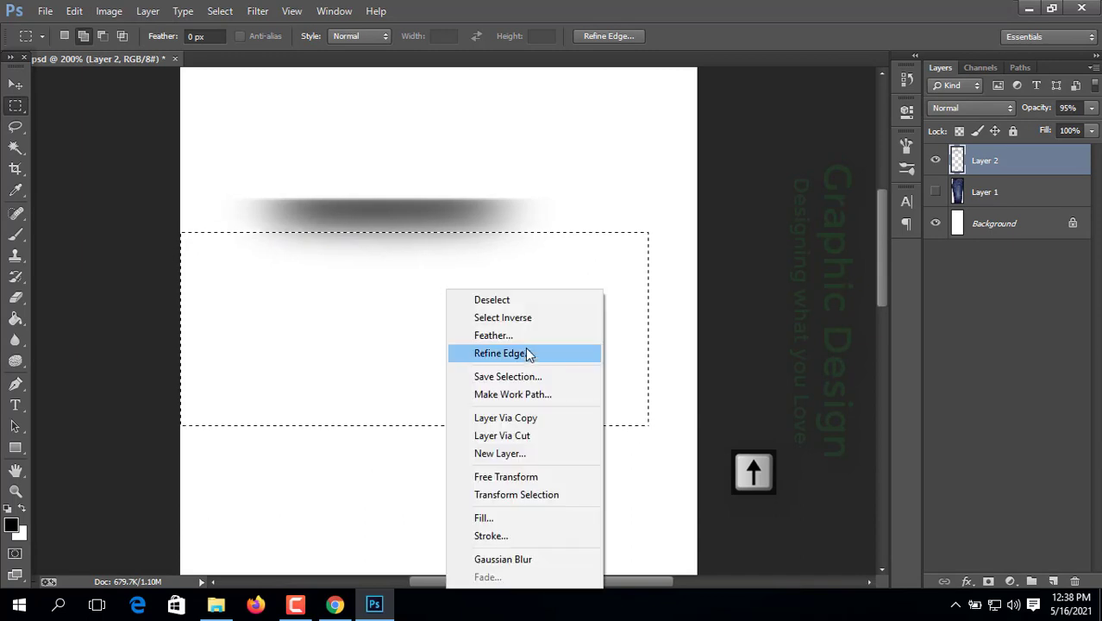
{"action": "left_click", "coordinate": [494, 335]}
{"action": "key", "text": "Return"}
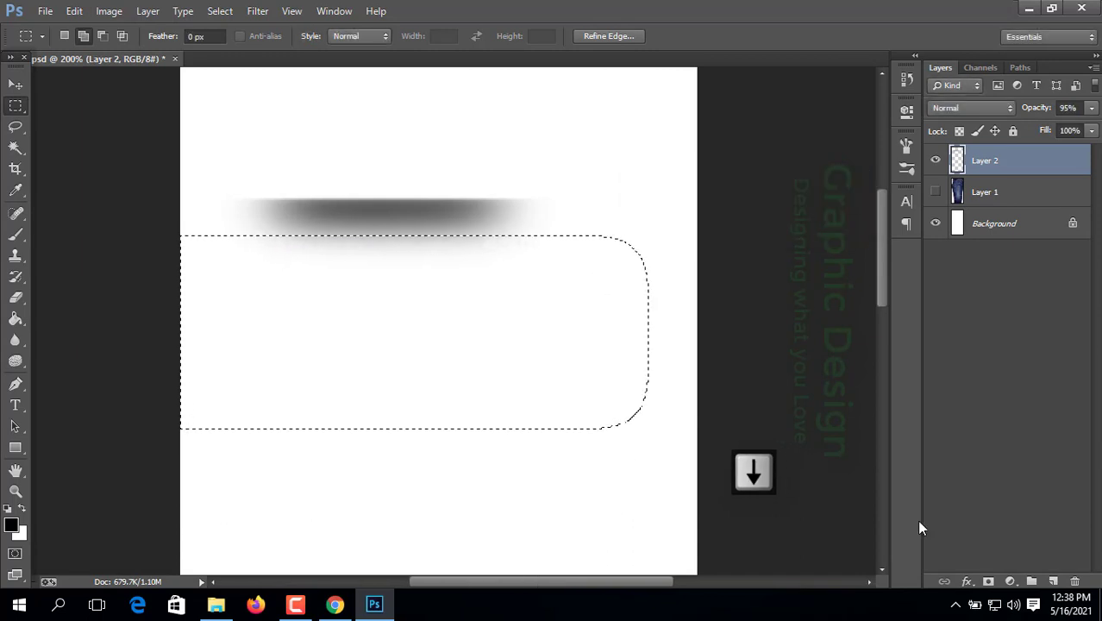
{"action": "key", "text": "Delete"}
{"action": "key", "text": "Down"}
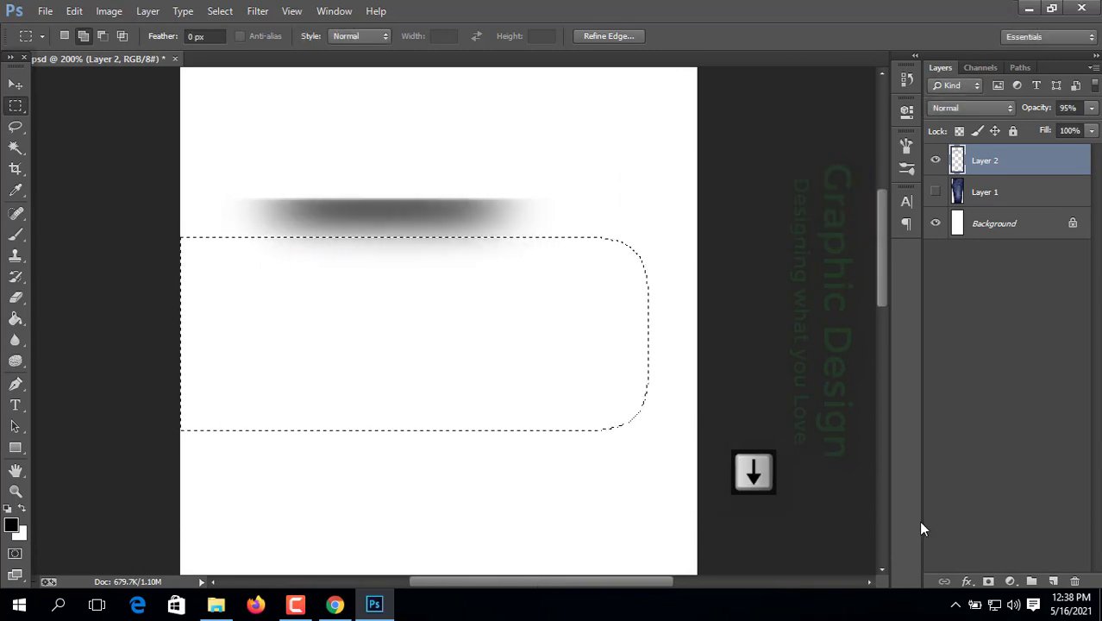
{"action": "key", "text": "Down"}
{"action": "key", "text": "Down"}
{"action": "key", "text": "Down"}
{"action": "key", "text": "Down"}
{"action": "key", "text": "Down"}
{"action": "key", "text": "Down"}
{"action": "key", "text": "Down"}
{"action": "key", "text": "Down"}
{"action": "key", "text": "Down"}
{"action": "key", "text": "Down"}
{"action": "key", "text": "Delete"}
{"action": "key", "text": "ctrl+d"}
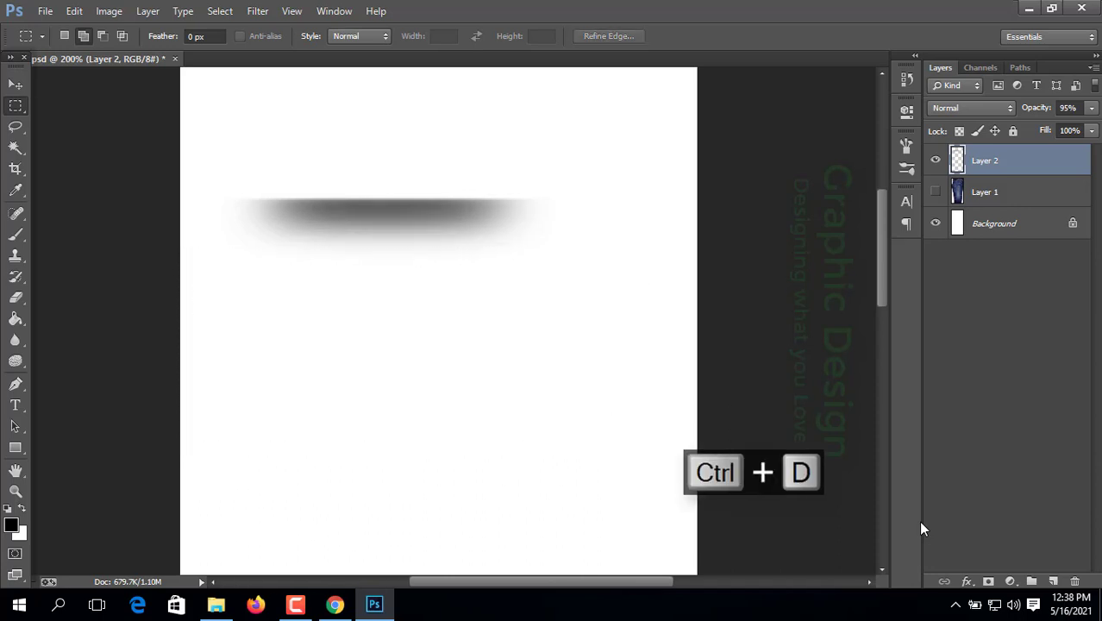
Step: Move the shadow down and slightly right to the lower middle of the canvas with Free Transform
{"action": "scroll", "coordinate": [643, 433], "scroll_direction": "up", "scroll_amount": 3}
{"action": "left_click_drag", "start_coordinate": [450, 329], "coordinate": [490, 487]}
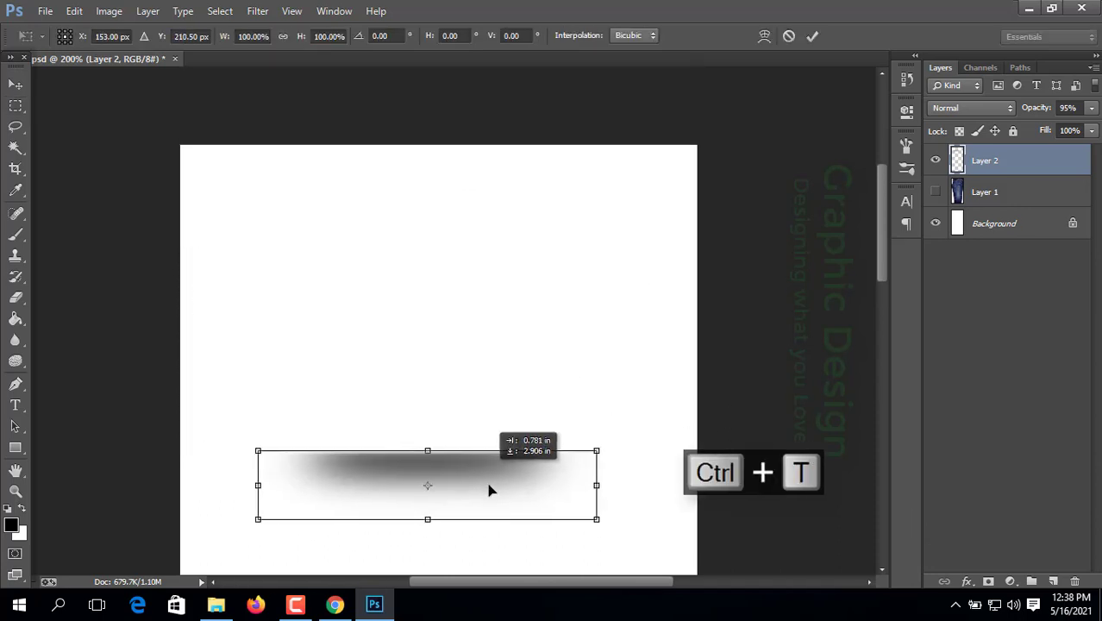
{"action": "key", "text": "Return"}
Step: Sample the greys along the shadow's upper edge with the foreground colour picker
{"action": "left_click", "coordinate": [10, 525]}
{"action": "left_click", "coordinate": [433, 479]}
{"action": "left_click", "coordinate": [433, 472]}
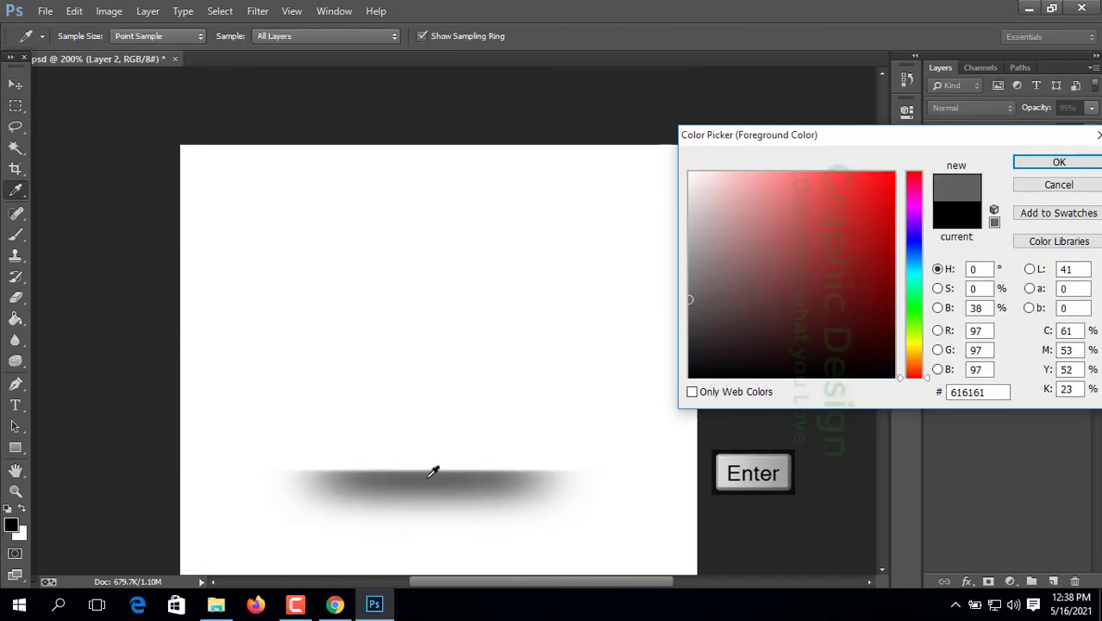
{"action": "left_click", "coordinate": [431, 467]}
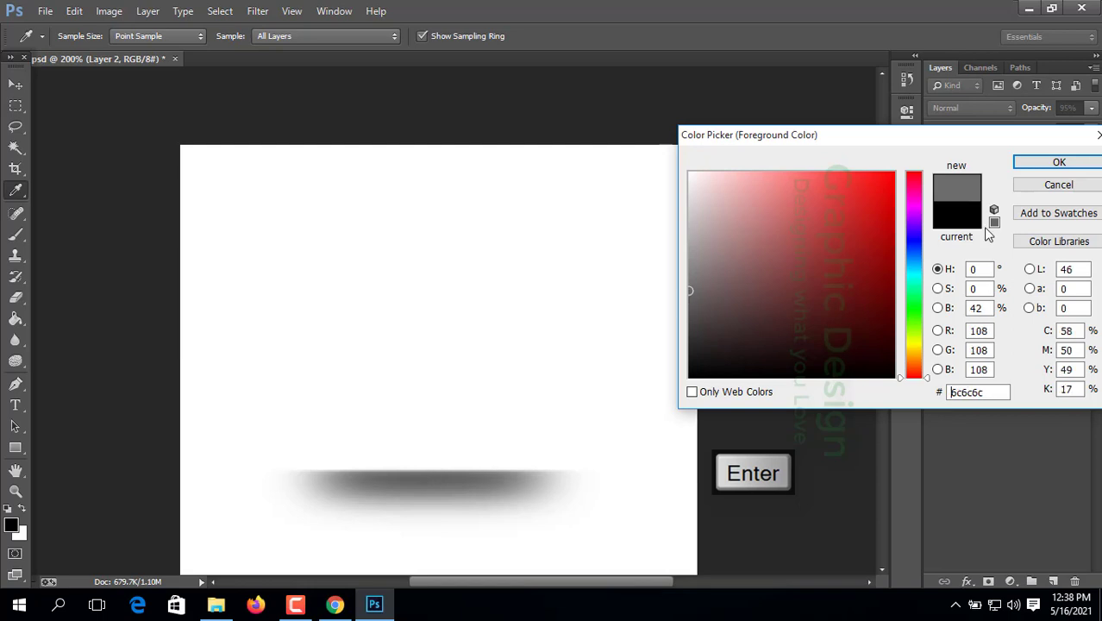
{"action": "key", "text": "Return"}
Step: Set the shadow layer's opacity to 90% and show the jeans on Layer 1
{"action": "key", "text": "m"}
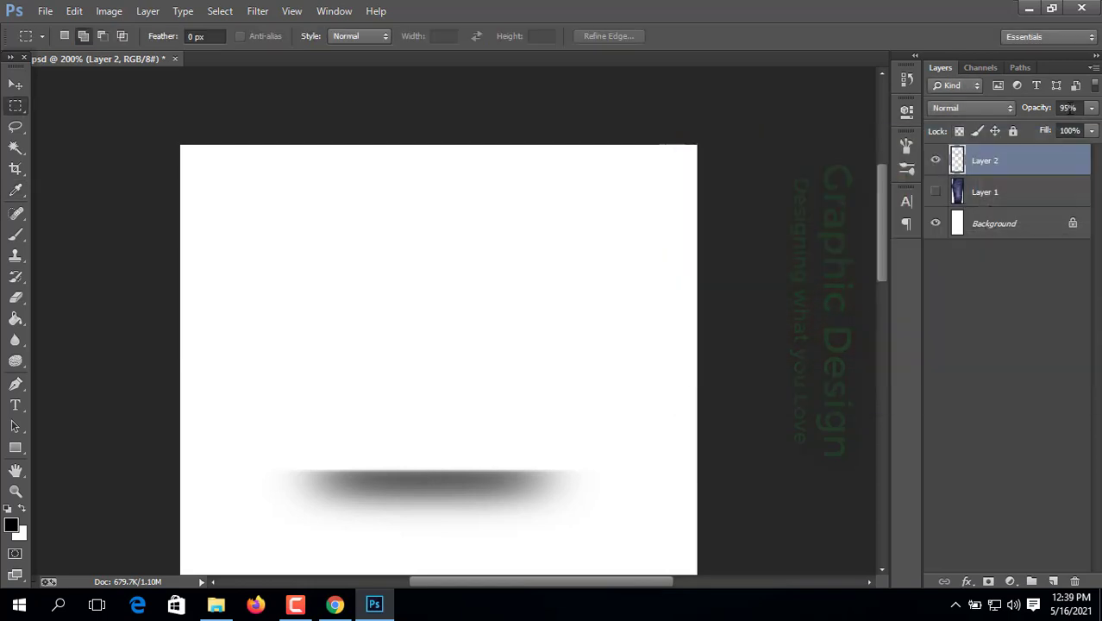
{"action": "key", "text": "Return"}
{"action": "left_click", "coordinate": [985, 192]}
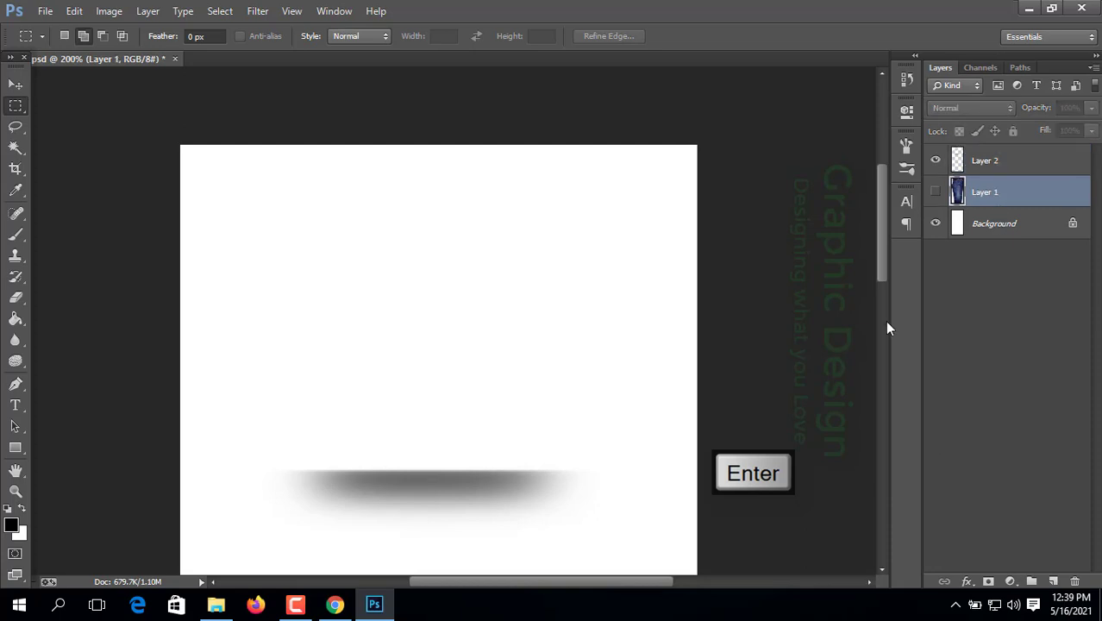
{"action": "left_click", "coordinate": [936, 192]}
Step: Duplicate the shadow onto the upper part of the jeans, just below the pocket stitching
{"action": "scroll", "coordinate": [781, 260], "scroll_direction": "down", "scroll_amount": 2}
{"action": "key", "text": "v"}
{"action": "left_click_drag", "start_coordinate": [353, 420], "coordinate": [417, 205]}
Step: Scale the shadow copy to about 74% width and 79% height and shift it up beside the pocket's curve
{"action": "key", "text": "ctrl+t"}
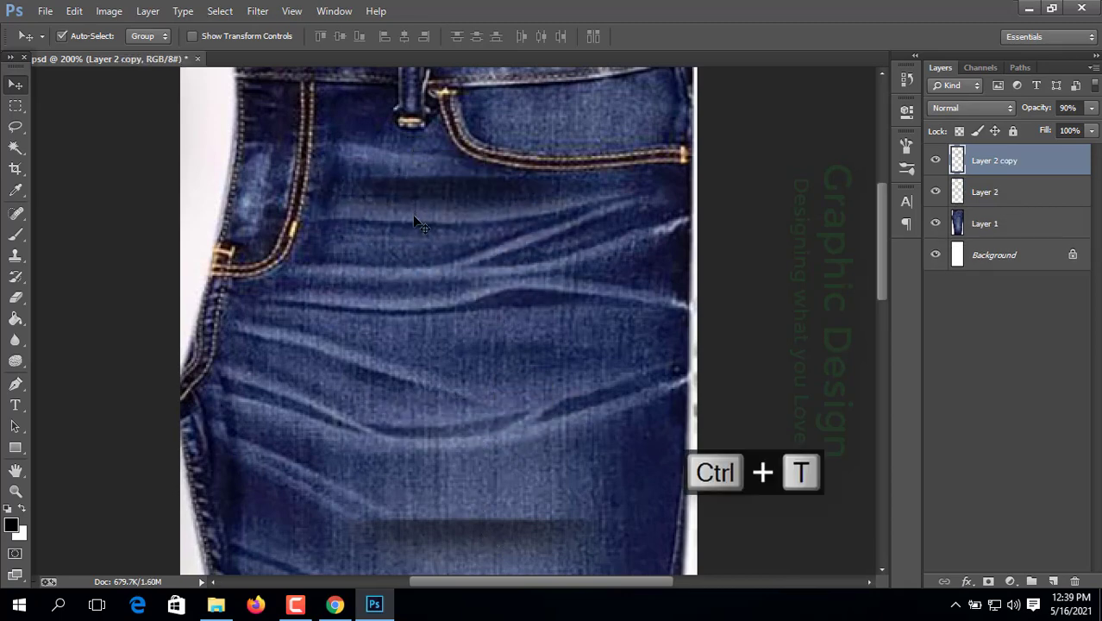
{"action": "left_click_drag", "start_coordinate": [617, 201], "coordinate": [556, 198]}
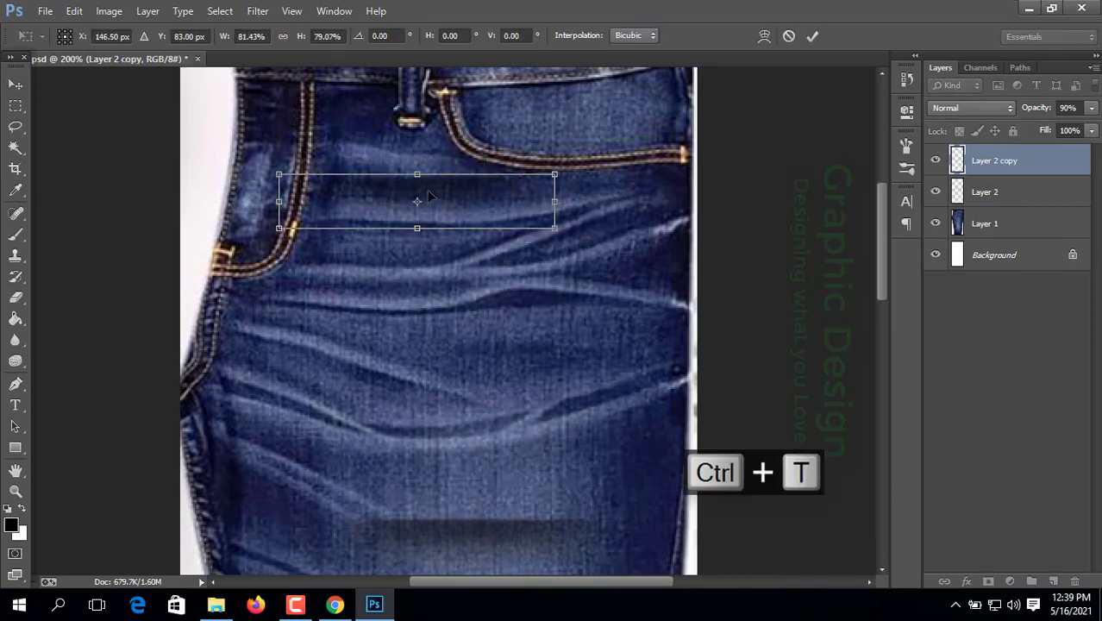
{"action": "mouse_move", "coordinate": [427, 190]}
{"action": "left_mouse_down"}
{"action": "mouse_move", "coordinate": [427, 234]}
{"action": "mouse_move", "coordinate": [428, 180]}
{"action": "left_mouse_up"}
{"action": "left_click_drag", "start_coordinate": [552, 188], "coordinate": [527, 188]}
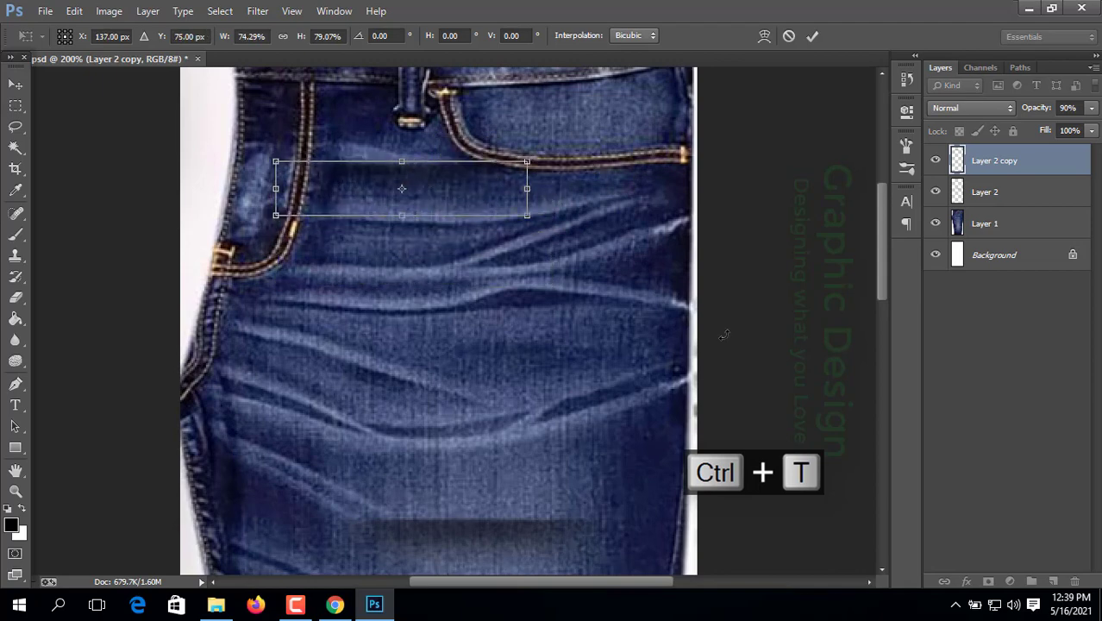
{"action": "key", "text": "Up"}
{"action": "key", "text": "Up"}
{"action": "key", "text": "Up"}
{"action": "key", "text": "Up"}
{"action": "key", "text": "Up"}
{"action": "key", "text": "Up"}
{"action": "key", "text": "Up"}
{"action": "key", "text": "Up"}
{"action": "scroll", "coordinate": [657, 330], "scroll_direction": "up", "scroll_amount": 1}
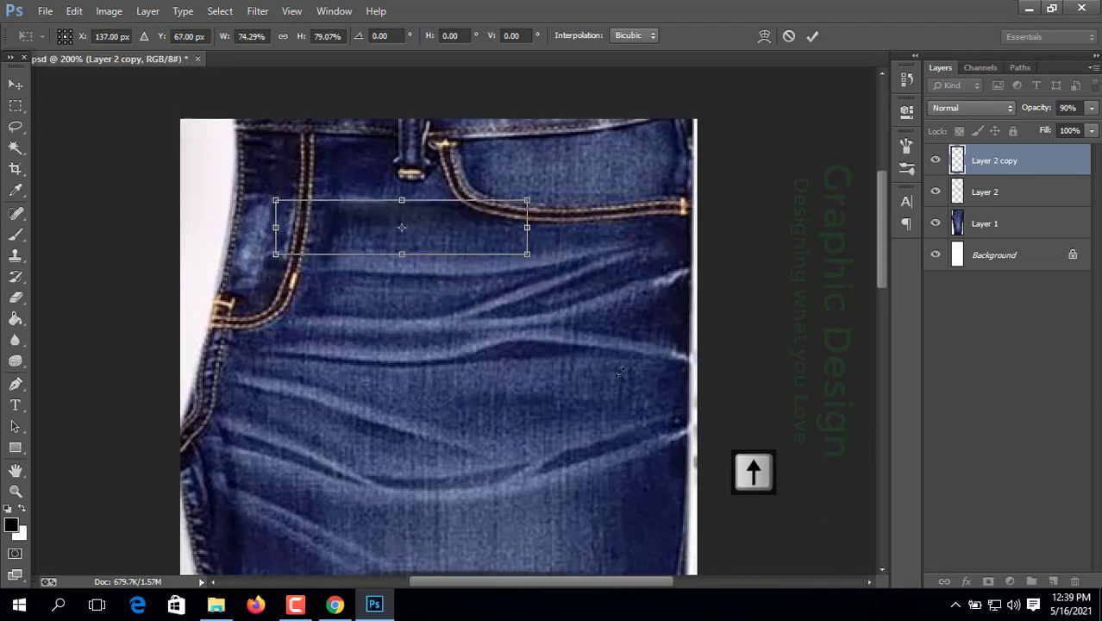
Step: Rotate the shadow copy counter-clockwise, apply it, and rotate it back by 51.62° to get a tilted transform box
{"action": "left_click_drag", "start_coordinate": [643, 380], "coordinate": [634, 175]}
{"action": "key", "text": "Return"}
{"action": "key", "text": "ctrl+t"}
{"action": "left_click_drag", "start_coordinate": [641, 229], "coordinate": [616, 344]}
{"action": "key", "text": "Up"}
{"action": "key", "text": "Down"}
{"action": "key", "text": "Up"}
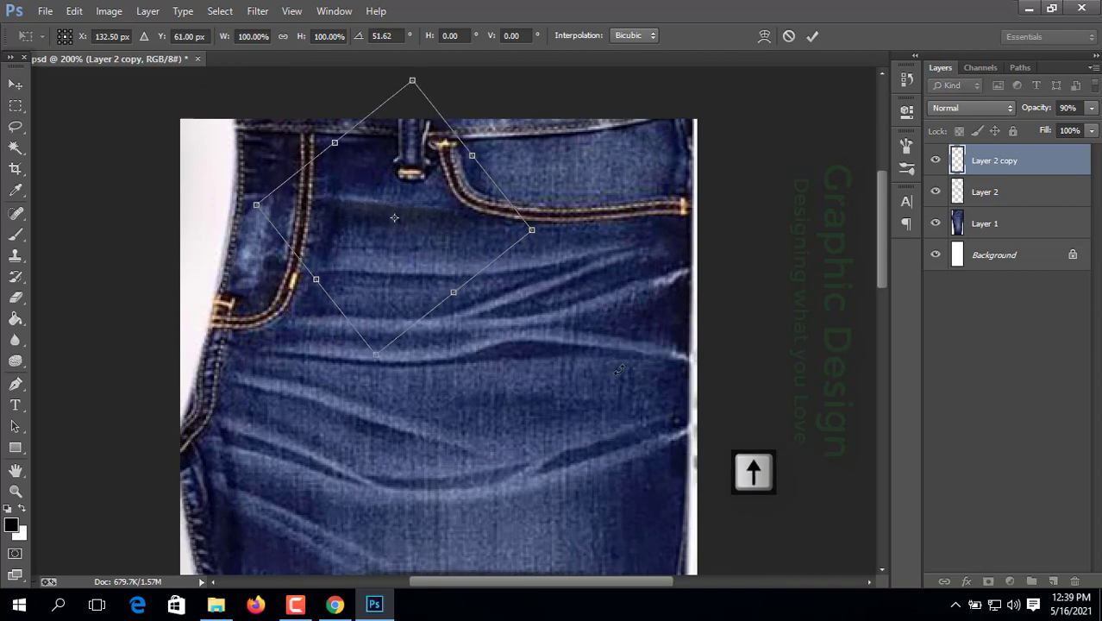
Step: Warp the shadow copy by pulling its upper-left mesh edge outward and slightly bending its body, and apply it
{"action": "left_click", "coordinate": [764, 36]}
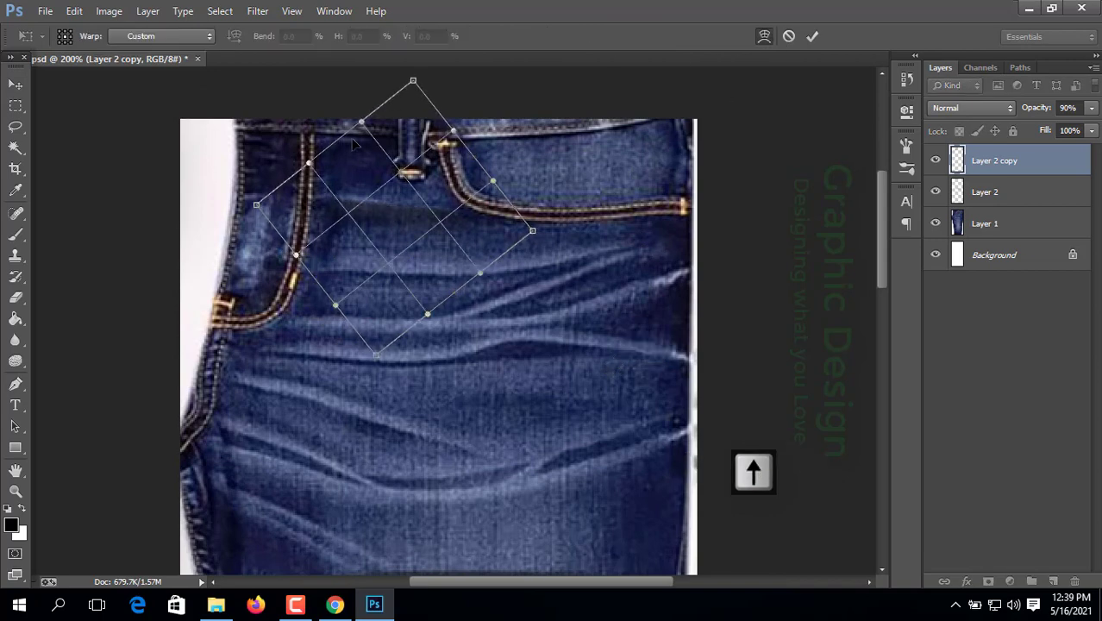
{"action": "mouse_move", "coordinate": [362, 123]}
{"action": "left_mouse_down"}
{"action": "mouse_move", "coordinate": [365, 105]}
{"action": "mouse_move", "coordinate": [362, 121]}
{"action": "left_mouse_up"}
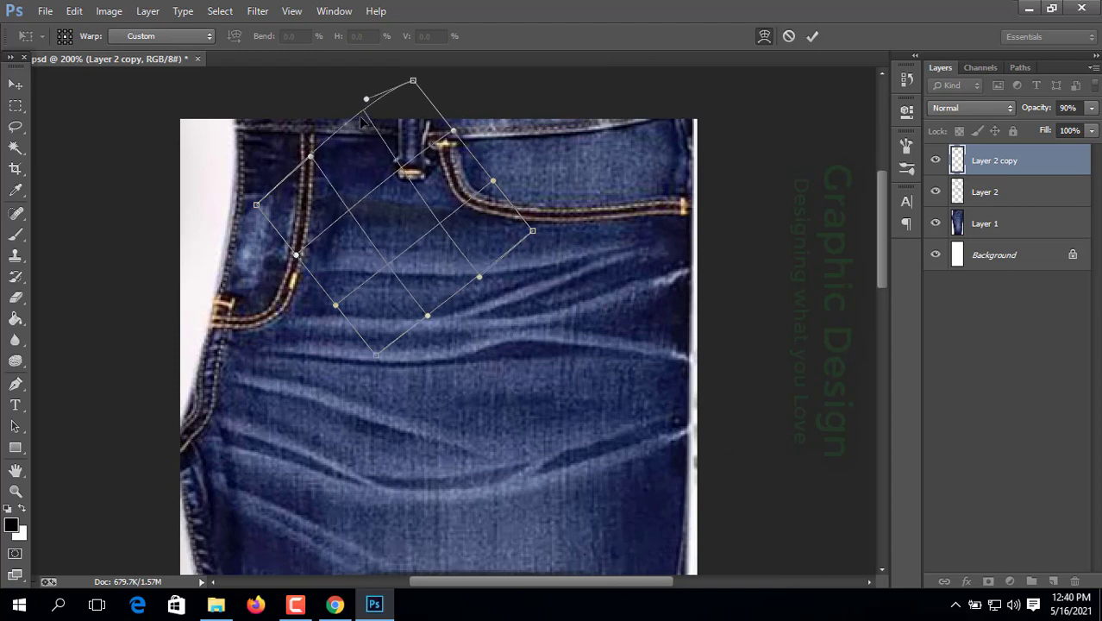
{"action": "left_click_drag", "start_coordinate": [462, 276], "coordinate": [460, 272]}
{"action": "key", "text": "Return"}
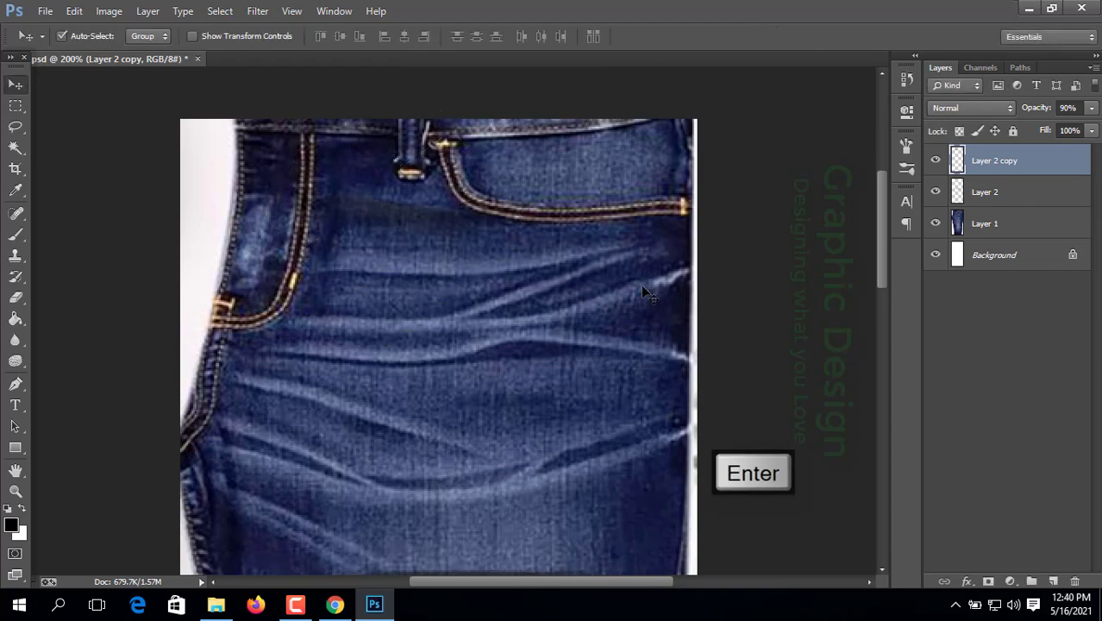
Step: Hide the shadow copy and draw a closed Pen path whose lower edge follows the crease beneath the belt loop
{"action": "left_click", "coordinate": [936, 223]}
{"action": "left_click", "coordinate": [937, 226]}
{"action": "left_click", "coordinate": [935, 162]}
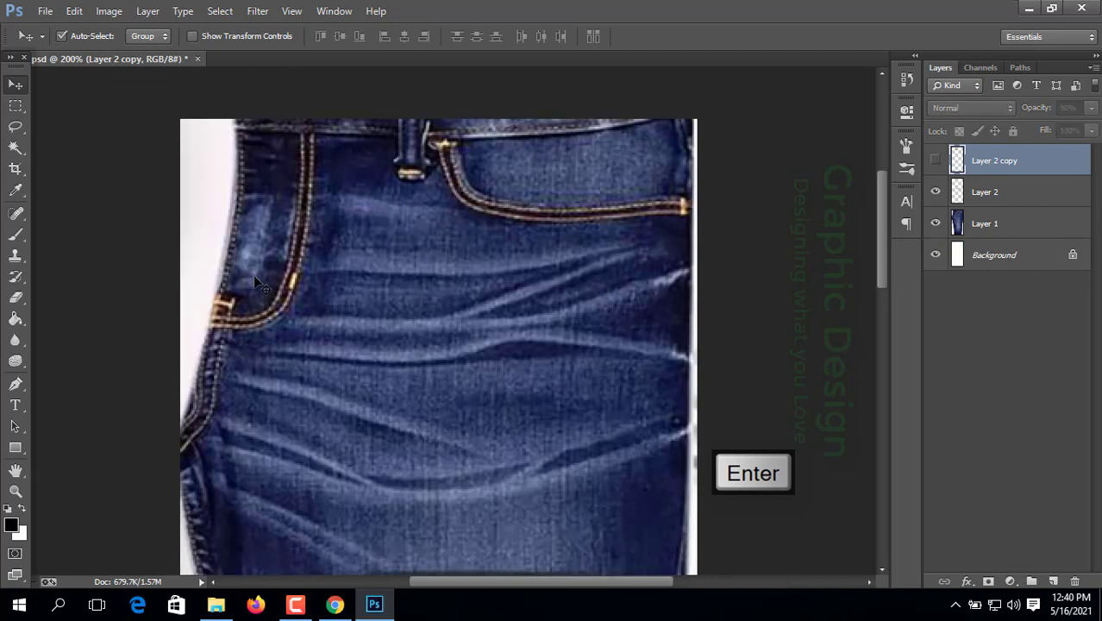
{"action": "left_click", "coordinate": [15, 384]}
{"action": "left_click", "coordinate": [373, 197]}
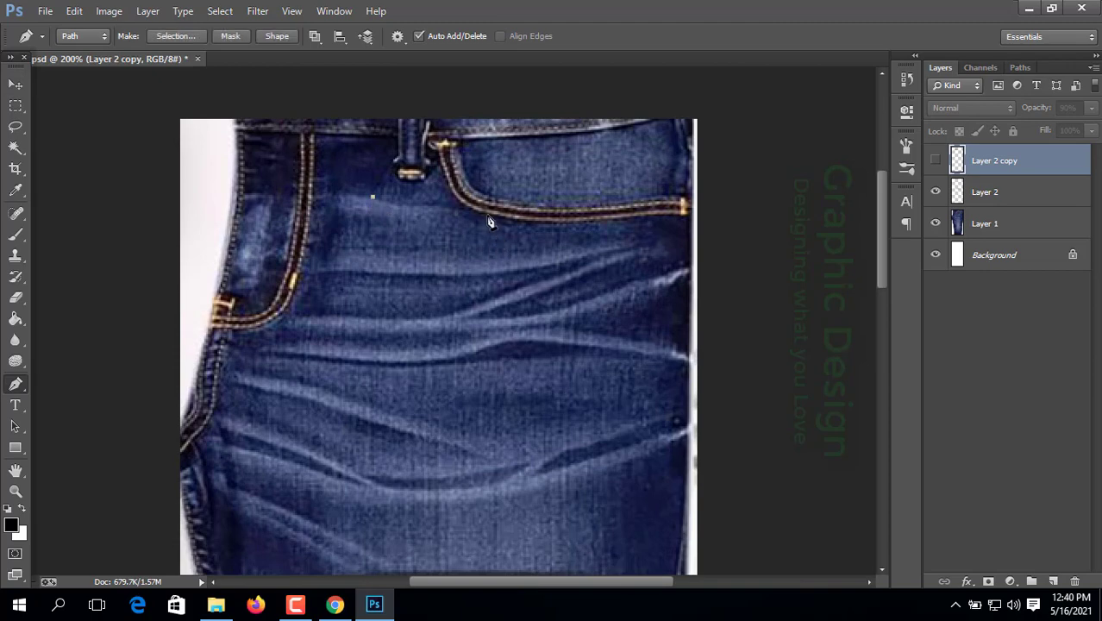
{"action": "left_click_drag", "start_coordinate": [487, 216], "coordinate": [554, 228]}
{"action": "left_click_drag", "start_coordinate": [487, 216], "coordinate": [487, 212]}
{"action": "left_click_drag", "start_coordinate": [398, 209], "coordinate": [398, 213]}
{"action": "left_click", "coordinate": [492, 176]}
{"action": "left_click", "coordinate": [372, 146]}
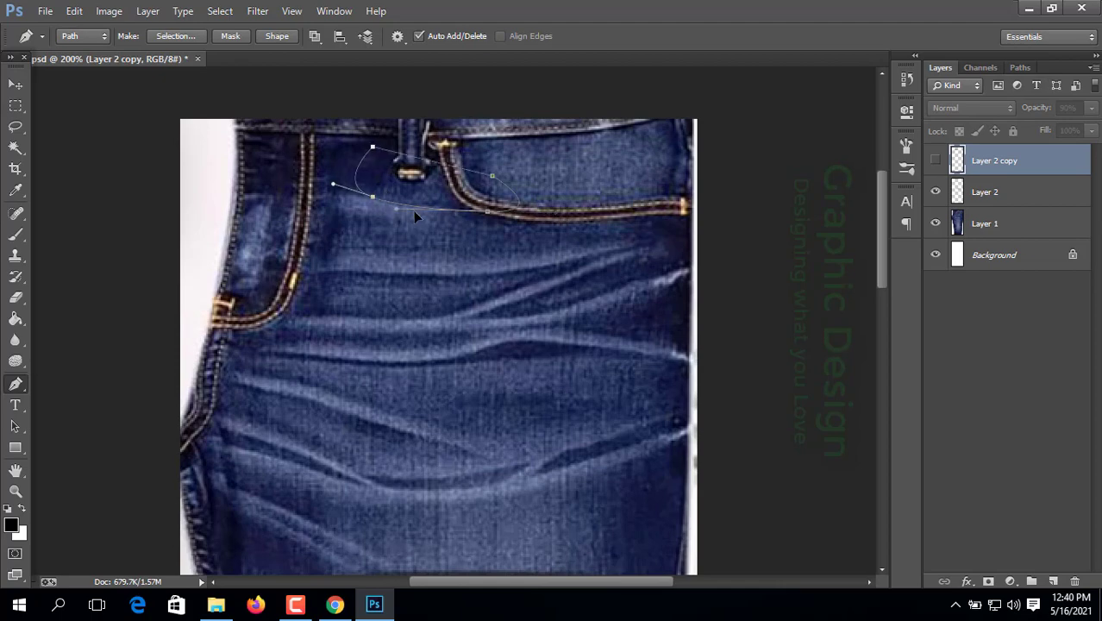
Step: Convert the path to a selection, delete that area from the redisplayed shadow copy, and deselect
{"action": "right_click", "coordinate": [391, 182]}
{"action": "left_click", "coordinate": [457, 256]}
{"action": "key", "text": "Return"}
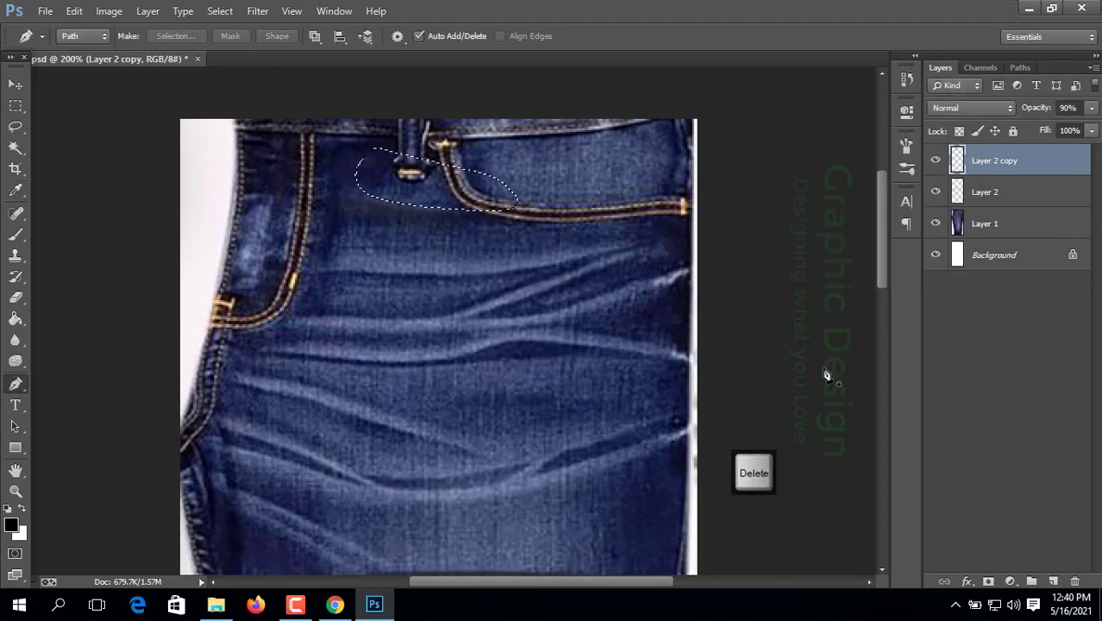
{"action": "key", "text": "ctrl+d"}
Step: Nudge the trimmed shadow copy slightly down with Free Transform
{"action": "key", "text": "ctrl+t"}
{"action": "key", "text": "Down"}
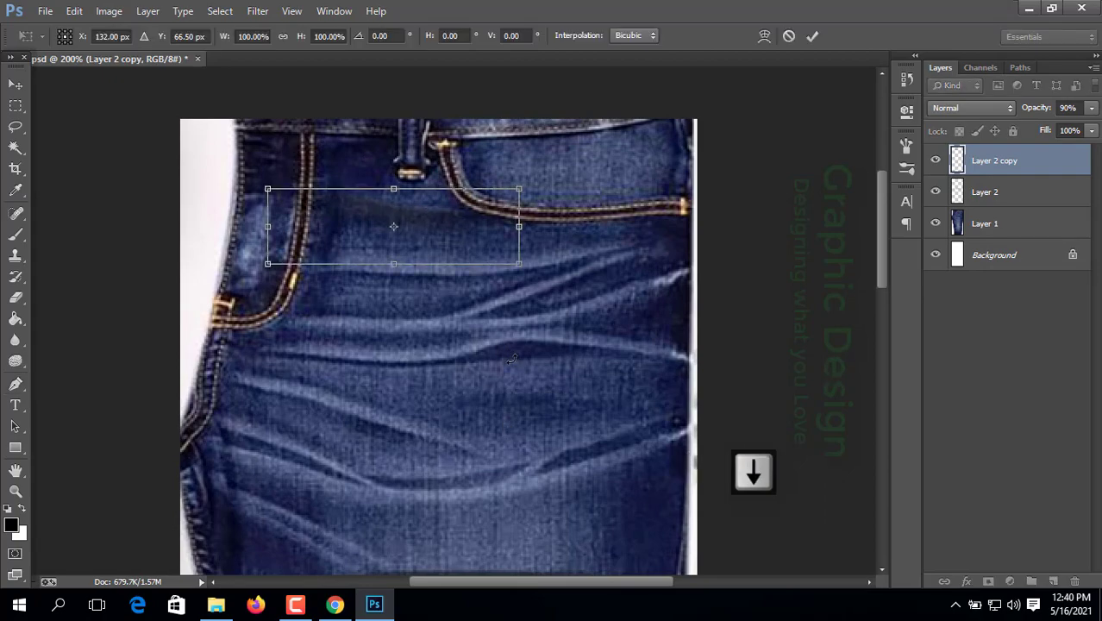
{"action": "key", "text": "Return"}
Step: Toggle the jeans layer's visibility repeatedly to examine the trimmed shadow against the plain background and the denim
{"action": "left_click", "coordinate": [936, 224]}
{"action": "left_click", "coordinate": [936, 224]}
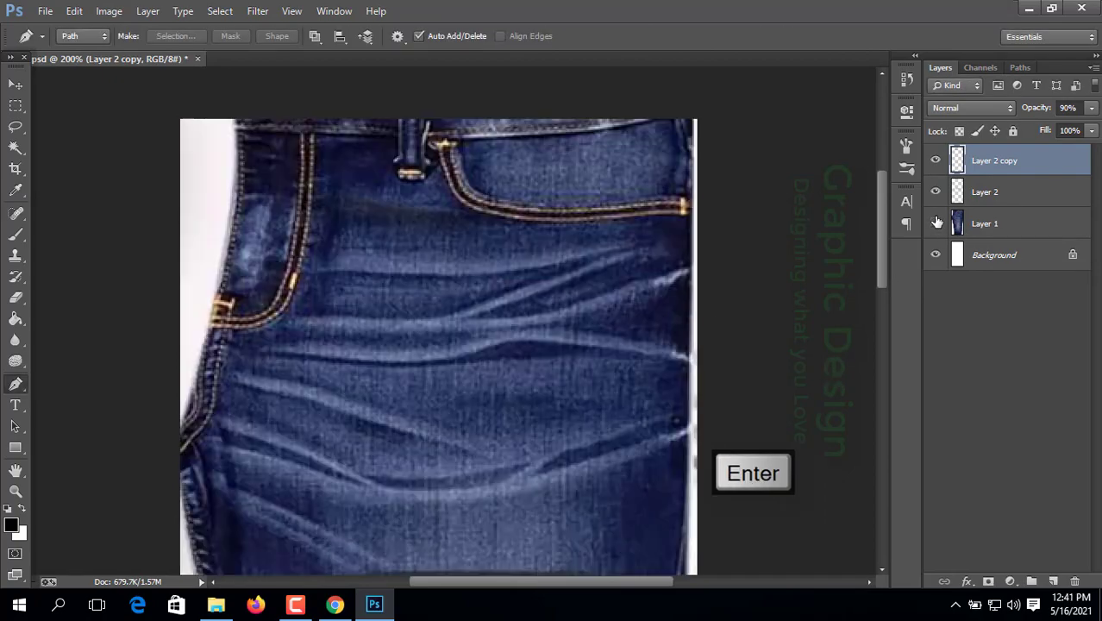
{"action": "left_click", "coordinate": [935, 224]}
{"action": "left_click", "coordinate": [936, 223]}
{"action": "left_click", "coordinate": [937, 223]}
{"action": "left_click", "coordinate": [936, 223]}
{"action": "left_click", "coordinate": [936, 223]}
{"action": "left_click", "coordinate": [937, 223]}
{"action": "left_click", "coordinate": [937, 223]}
{"action": "left_click", "coordinate": [937, 224]}
{"action": "left_click", "coordinate": [936, 223]}
{"action": "left_click", "coordinate": [937, 224]}
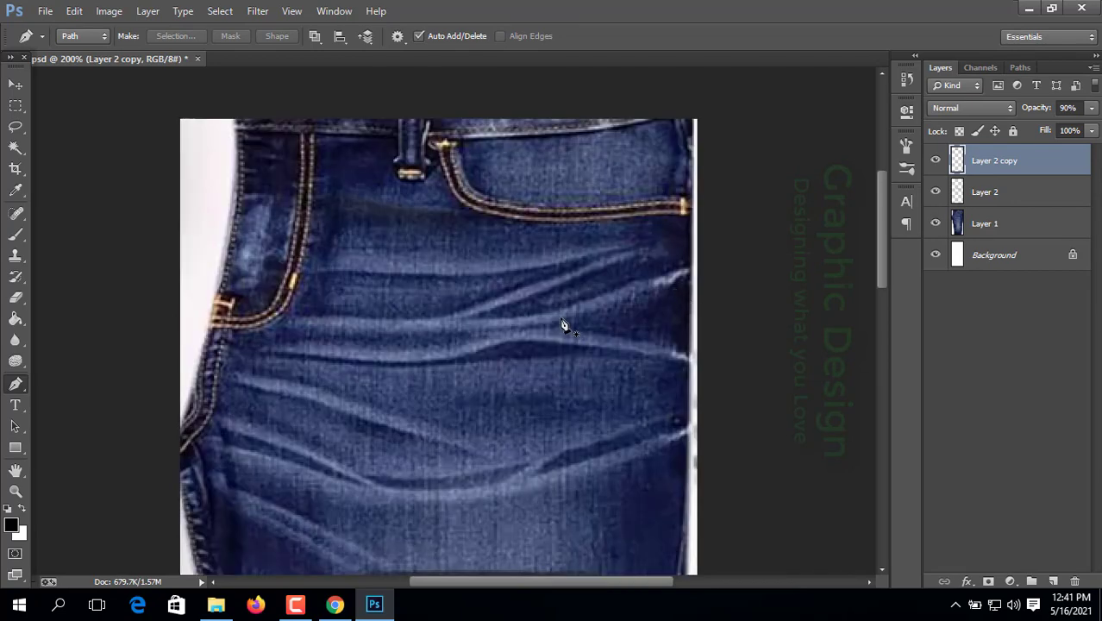
Step: Nudge the trimmed shadow copy up and rotate it by about -1.3° with Free Transform
{"action": "key", "text": "v"}
{"action": "key", "text": "Up"}
{"action": "key", "text": "Up"}
{"action": "key", "text": "Up"}
{"action": "key", "text": "ctrl+t"}
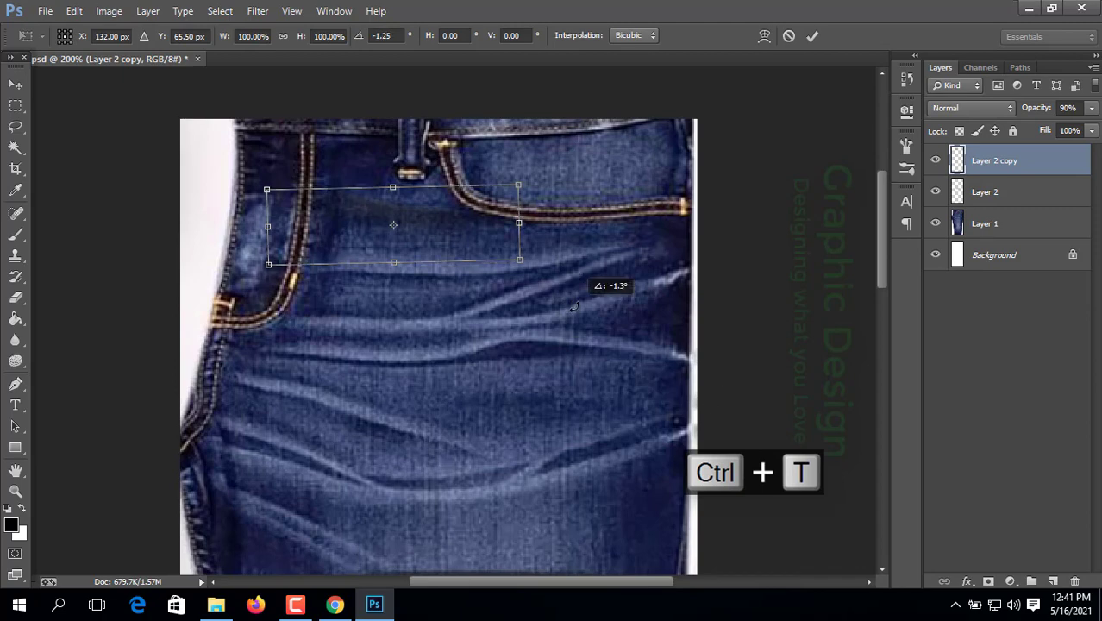
{"action": "key", "text": "Up"}
{"action": "key", "text": "Return"}
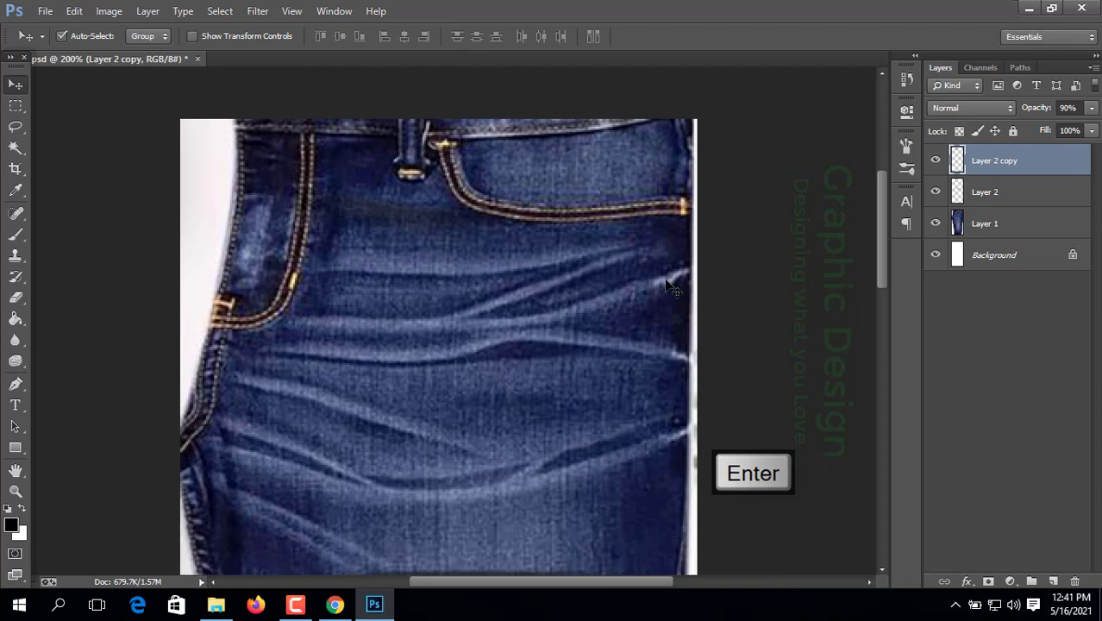
Step: Duplicate the original lower shadow onto the middle of the thigh and flatten the copy by raising its lower edge
{"action": "scroll", "coordinate": [549, 436], "scroll_direction": "down", "scroll_amount": 3}
{"action": "scroll", "coordinate": [552, 447], "scroll_direction": "up", "scroll_amount": 2}
{"action": "left_click", "coordinate": [483, 568]}
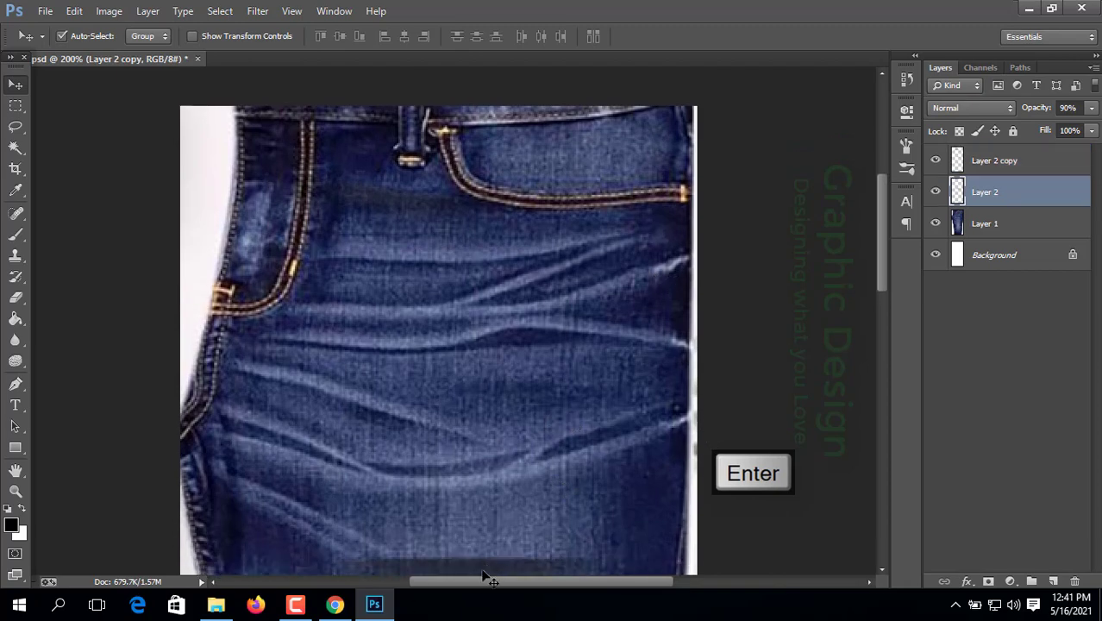
{"action": "left_click_drag", "start_coordinate": [482, 567], "coordinate": [483, 376]}
{"action": "key", "text": "ctrl+t"}
{"action": "left_click_drag", "start_coordinate": [471, 428], "coordinate": [472, 412]}
{"action": "key", "text": "Return"}
Step: Flip the new shadow copy vertically and fit it over the creases below the pocket, widened to the jeans' right edge
{"action": "key", "text": "ctrl+t"}
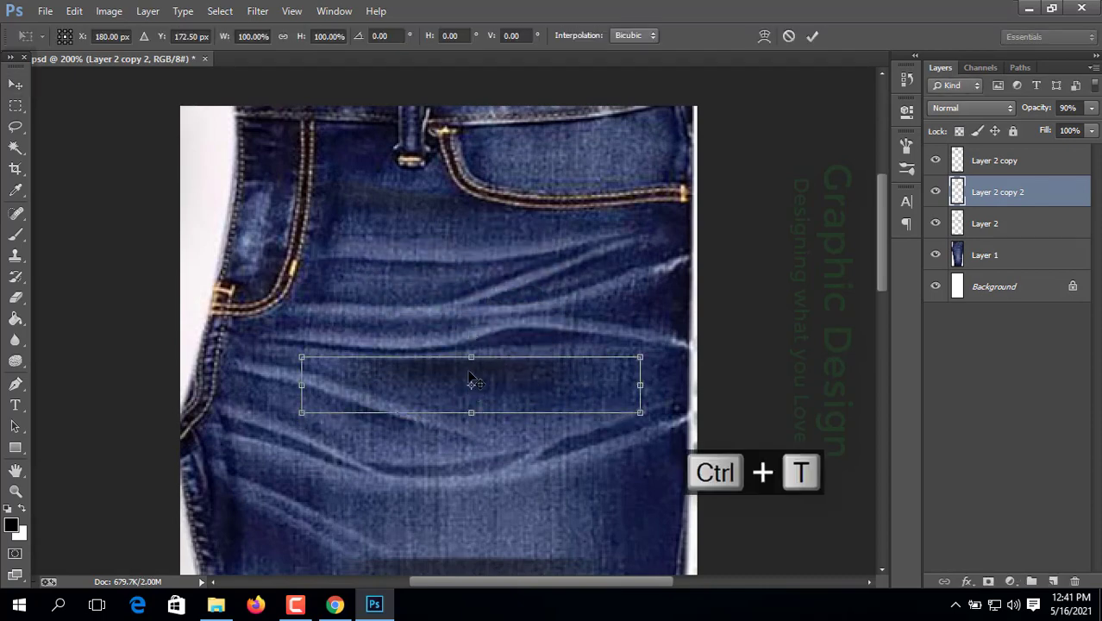
{"action": "right_click", "coordinate": [466, 386]}
{"action": "left_click", "coordinate": [523, 363]}
{"action": "left_click_drag", "start_coordinate": [493, 351], "coordinate": [459, 239]}
{"action": "left_click_drag", "start_coordinate": [607, 276], "coordinate": [690, 276]}
{"action": "key", "text": "Return"}
Step: Rotate the widened shadow copy counter-clockwise so it follows the diagonal crease below the pocket
{"action": "key", "text": "ctrl+t"}
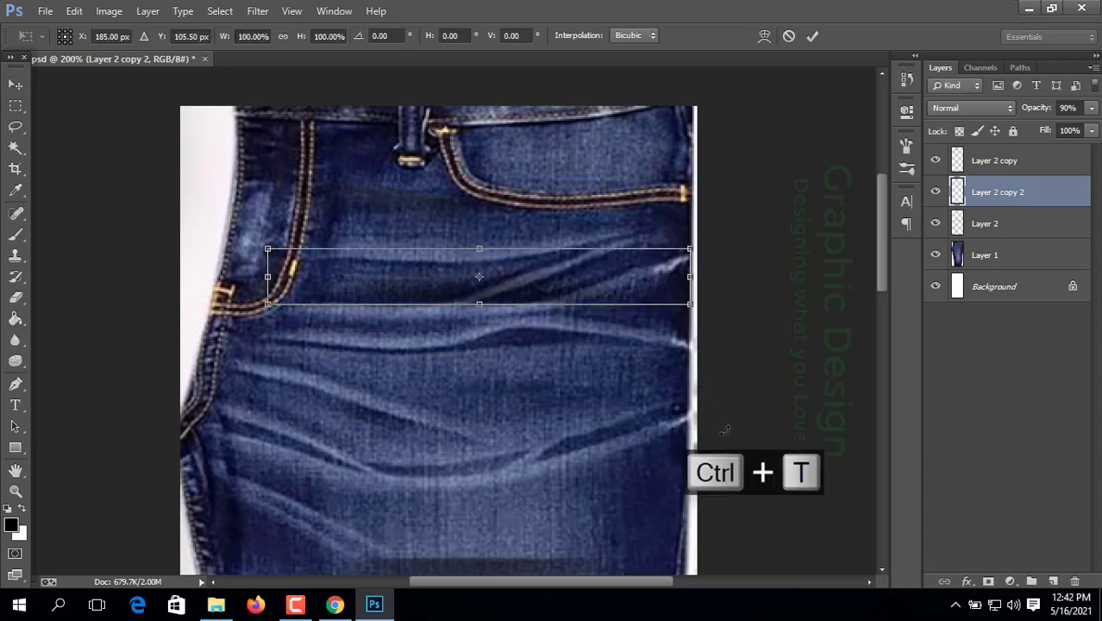
{"action": "left_click_drag", "start_coordinate": [726, 429], "coordinate": [741, 298]}
{"action": "key", "text": "Return"}
Step: Warp the rotated shadow copy below the pocket so its middle bends gently along the diagonal crease
{"action": "key", "text": "ctrl+t"}
{"action": "left_click", "coordinate": [764, 35]}
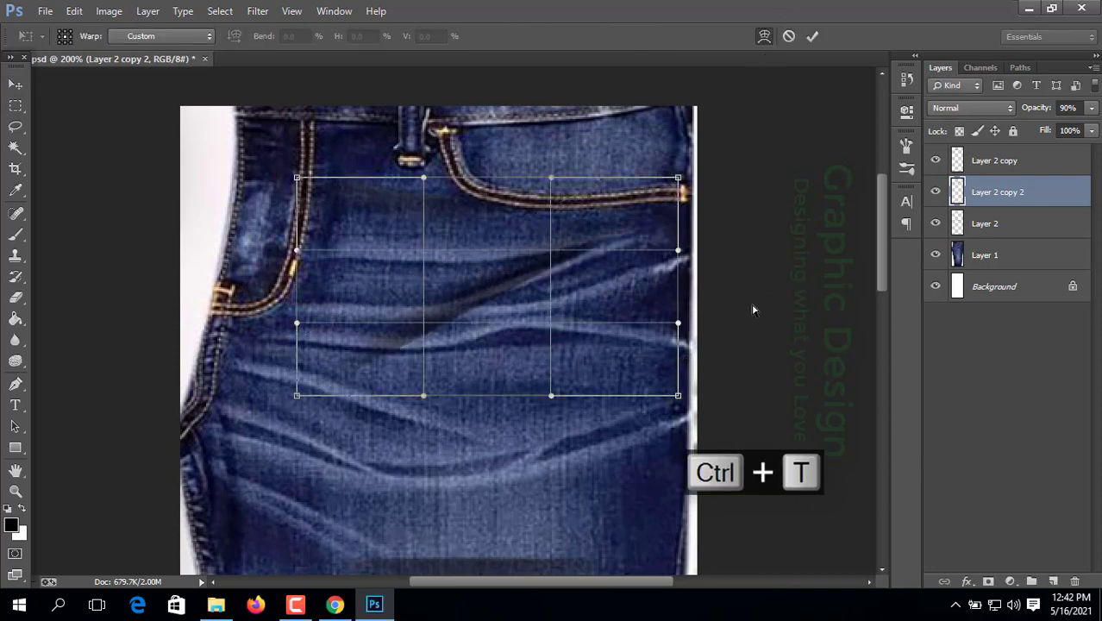
{"action": "mouse_move", "coordinate": [533, 343]}
{"action": "left_mouse_down"}
{"action": "mouse_move", "coordinate": [541, 352]}
{"action": "mouse_move", "coordinate": [552, 331]}
{"action": "left_mouse_up"}
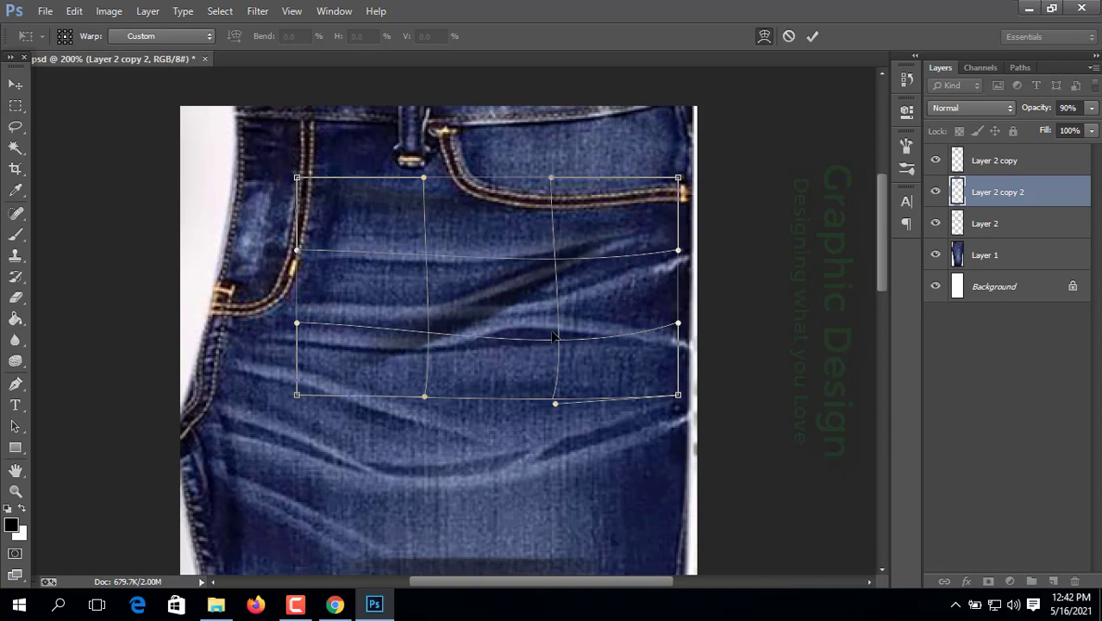
{"action": "left_click_drag", "start_coordinate": [642, 246], "coordinate": [634, 235]}
{"action": "key", "text": "Return"}
Step: Rotate the warped shadow copy clockwise by about 24.5° with Free Transform and nudge it up and left onto the crease below the pocket
{"action": "key", "text": "ctrl+t"}
{"action": "left_click_drag", "start_coordinate": [763, 250], "coordinate": [760, 366]}
{"action": "key", "text": "Up"}
{"action": "key", "text": "Up"}
{"action": "key", "text": "Up"}
{"action": "key", "text": "Up"}
{"action": "key", "text": "Up"}
{"action": "key", "text": "Up"}
{"action": "key", "text": "Up"}
{"action": "key", "text": "Up"}
{"action": "key", "text": "Up"}
{"action": "key", "text": "Up"}
{"action": "key", "text": "Up"}
{"action": "key", "text": "Up"}
{"action": "key", "text": "Up"}
{"action": "key", "text": "Up"}
{"action": "key", "text": "Up"}
{"action": "key", "text": "Up"}
{"action": "key", "text": "Up"}
{"action": "key", "text": "Up"}
{"action": "key", "text": "Up"}
{"action": "key", "text": "Up"}
{"action": "key", "text": "Up"}
{"action": "key", "text": "Up"}
{"action": "key", "text": "Up"}
{"action": "key", "text": "Up"}
{"action": "key", "text": "Up"}
{"action": "key", "text": "Up"}
{"action": "key", "text": "Up"}
{"action": "key", "text": "Up"}
{"action": "key", "text": "Up"}
{"action": "key", "text": "Up"}
{"action": "key", "text": "Up"}
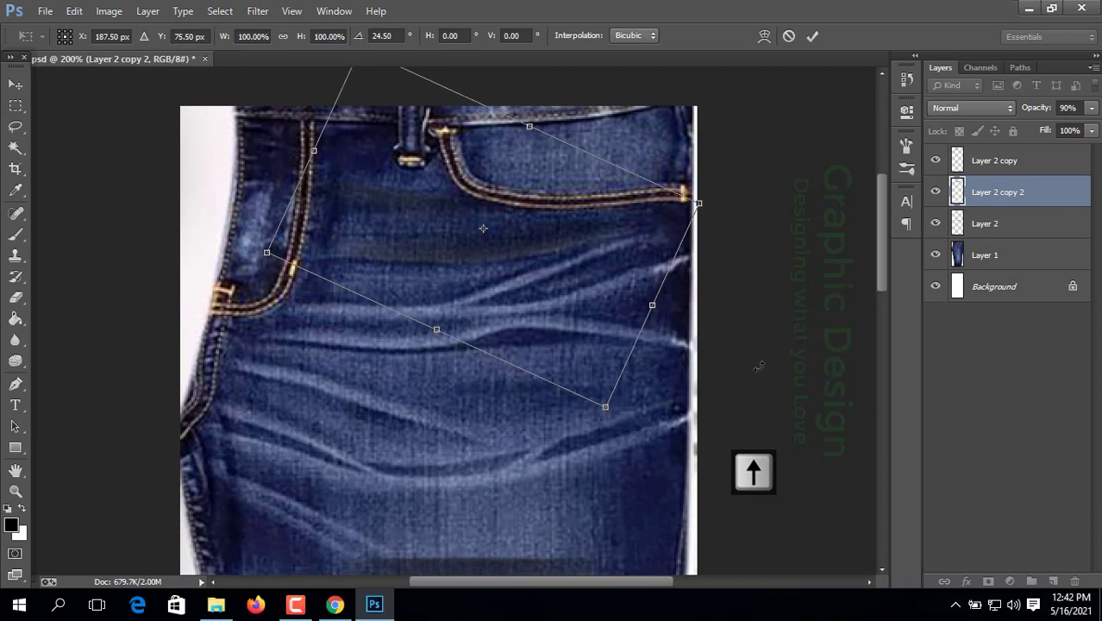
{"action": "key", "text": "Left"}
{"action": "key", "text": "Left"}
{"action": "key", "text": "Left"}
{"action": "key", "text": "Left"}
{"action": "key", "text": "Up"}
{"action": "key", "text": "Down"}
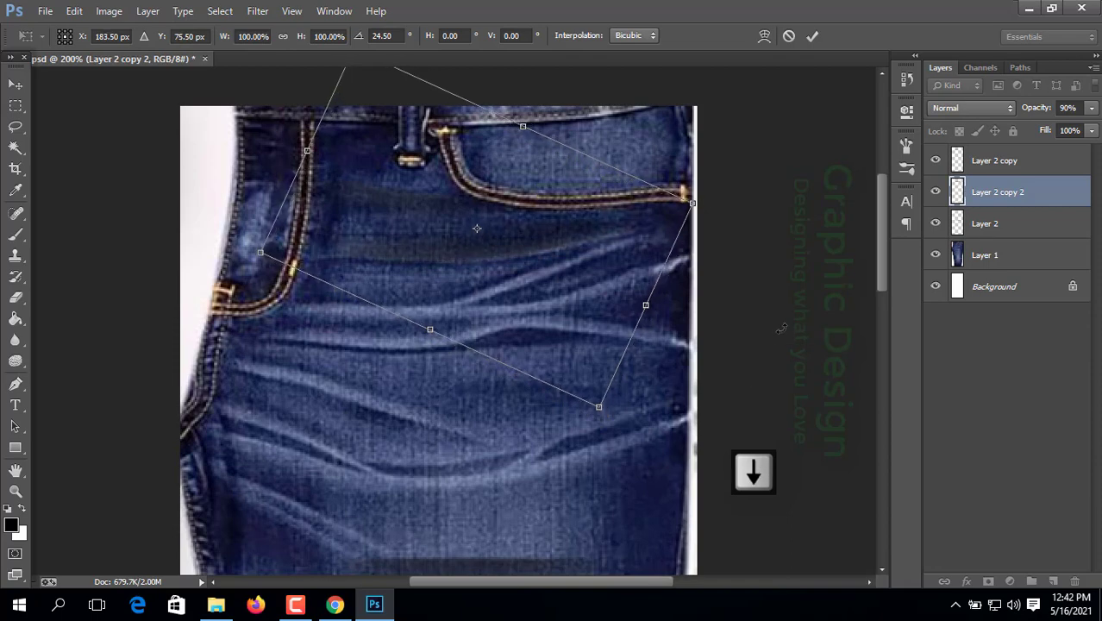
{"action": "left_click_drag", "start_coordinate": [784, 329], "coordinate": [786, 334]}
{"action": "key", "text": "Return"}
Step: Fine-tune the rotation of the shadow copy with Free Transform so it follows the upper crease, nudging it slightly down
{"action": "key", "text": "ctrl+t"}
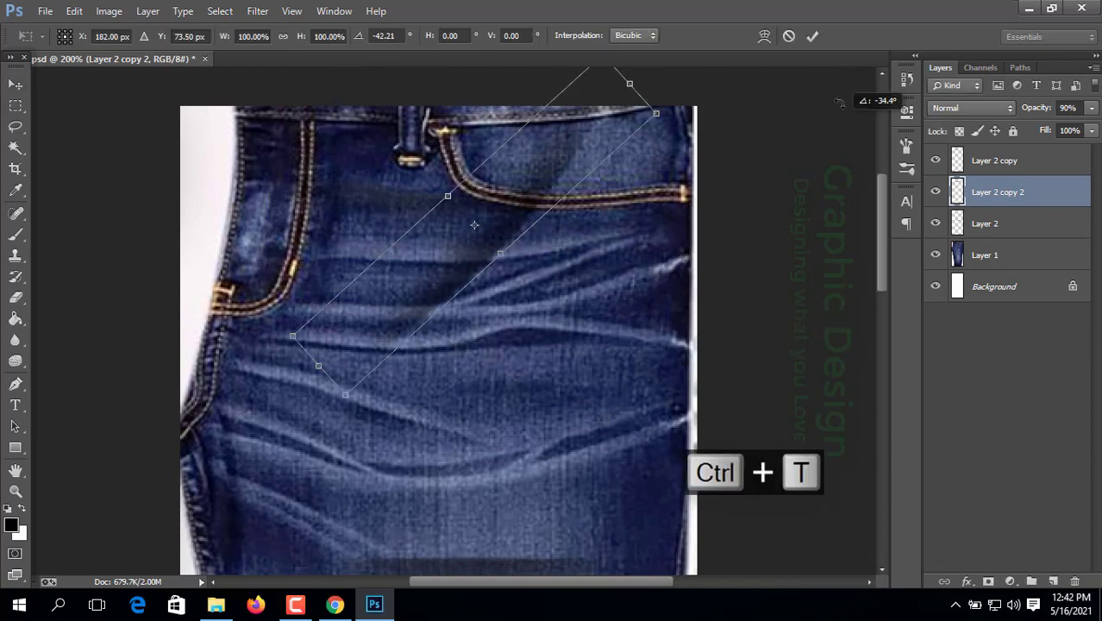
{"action": "key", "text": "Return"}
{"action": "key", "text": "ctrl+t"}
{"action": "left_click_drag", "start_coordinate": [873, 242], "coordinate": [834, 458]}
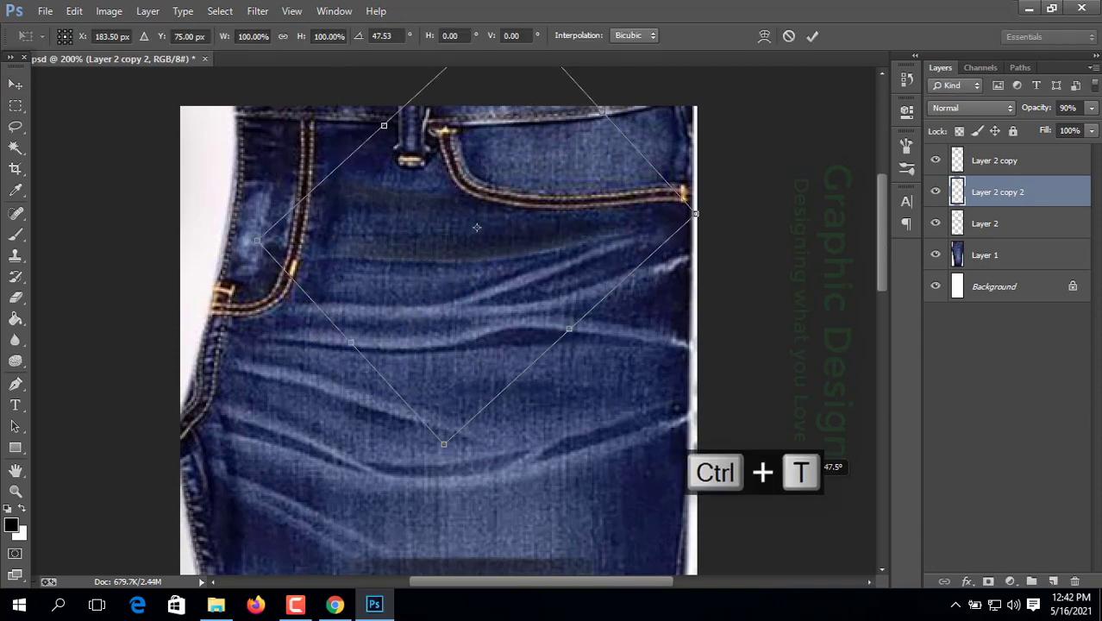
{"action": "key", "text": "Down"}
Step: Warp both ends of the shadow copy outward so it spans from the left pocket to the jeans' right edge
{"action": "left_click", "coordinate": [765, 37]}
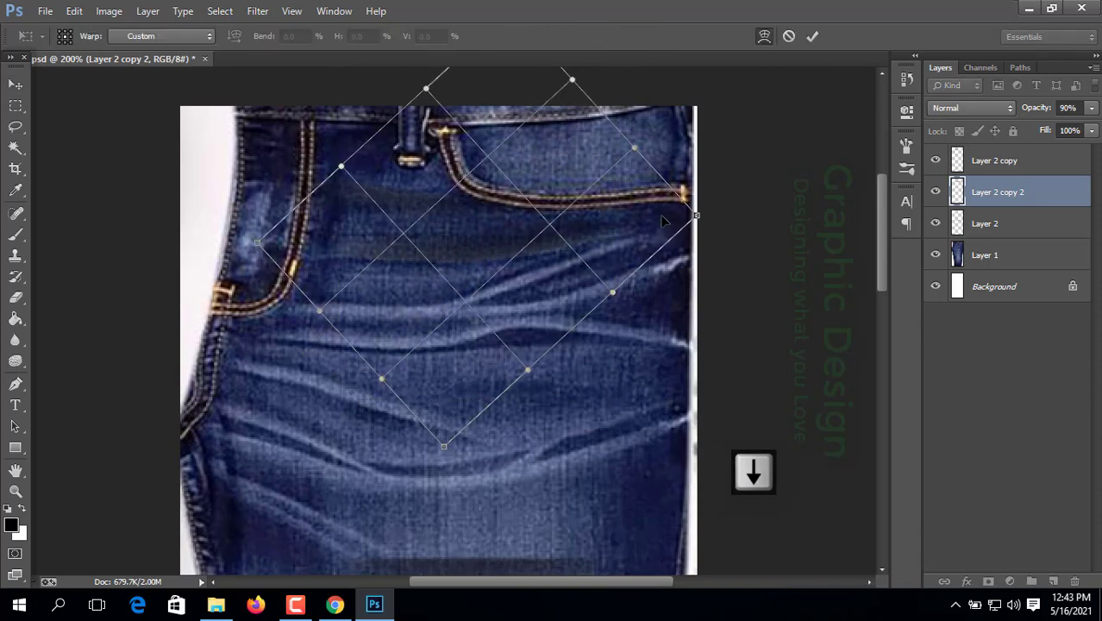
{"action": "left_click_drag", "start_coordinate": [661, 216], "coordinate": [678, 207]}
{"action": "left_click_drag", "start_coordinate": [272, 238], "coordinate": [264, 240]}
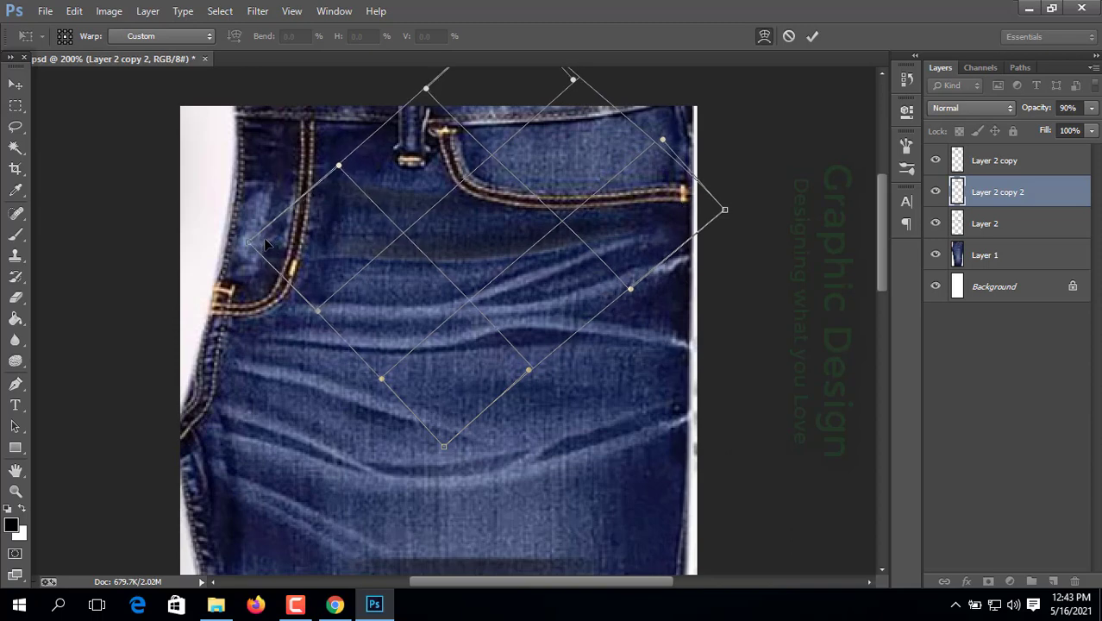
{"action": "key", "text": "Down"}
{"action": "key", "text": "Return"}
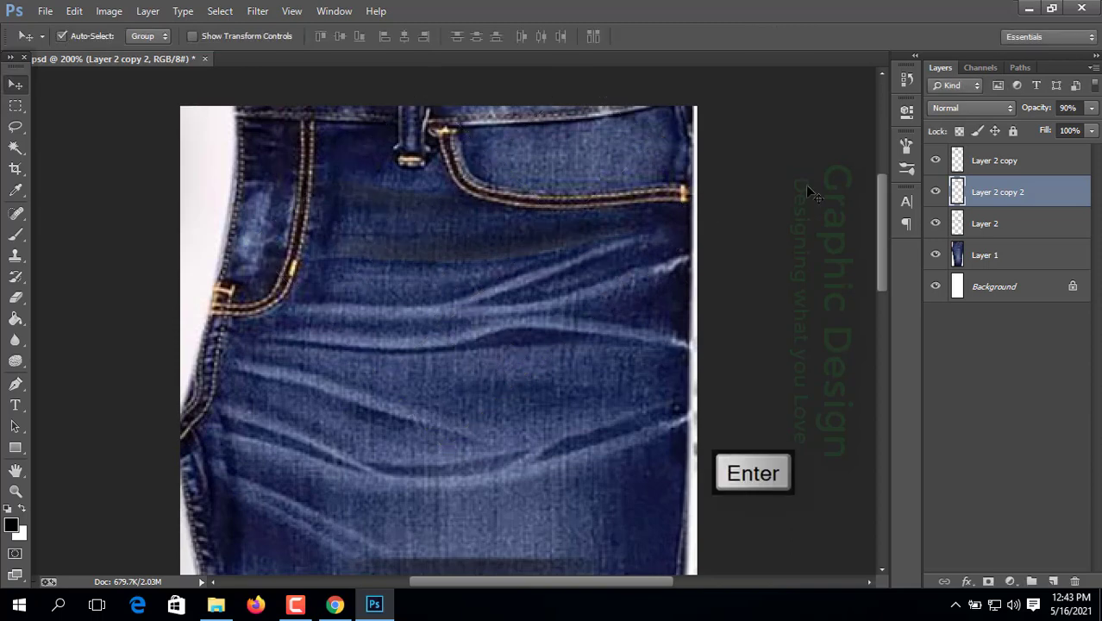
Step: Toggle the jeans image's visibility to inspect the shadow copies on their own
{"action": "left_click", "coordinate": [935, 256]}
{"action": "left_click", "coordinate": [934, 255]}
{"action": "left_click", "coordinate": [935, 255]}
{"action": "left_click", "coordinate": [935, 255]}
Step: Hide Layer 2 copy 2 and draw a closed Pen path whose upper edge follows the crease below the pocket
{"action": "left_click", "coordinate": [936, 192]}
{"action": "left_click", "coordinate": [938, 193]}
{"action": "left_click", "coordinate": [939, 193]}
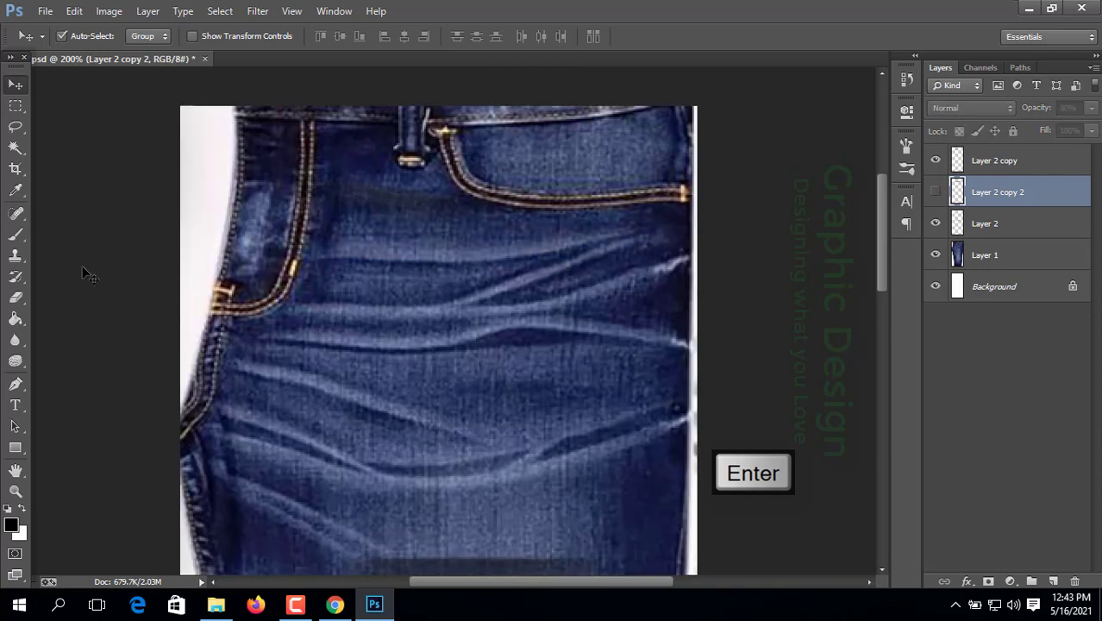
{"action": "key", "text": "p"}
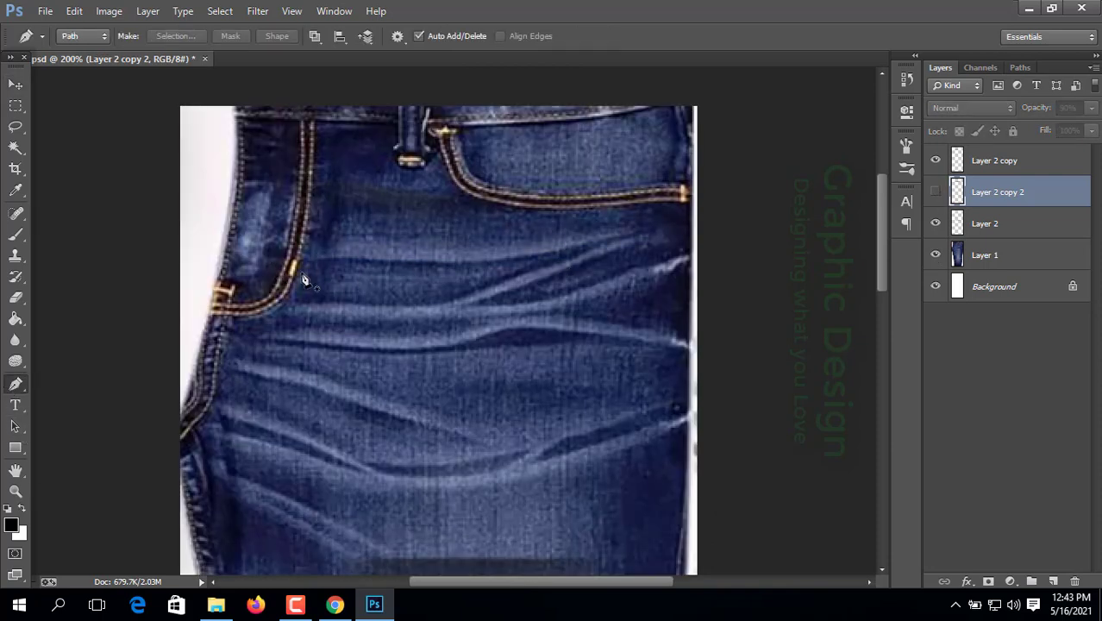
{"action": "left_click", "coordinate": [273, 260]}
{"action": "left_click_drag", "start_coordinate": [686, 218], "coordinate": [721, 195]}
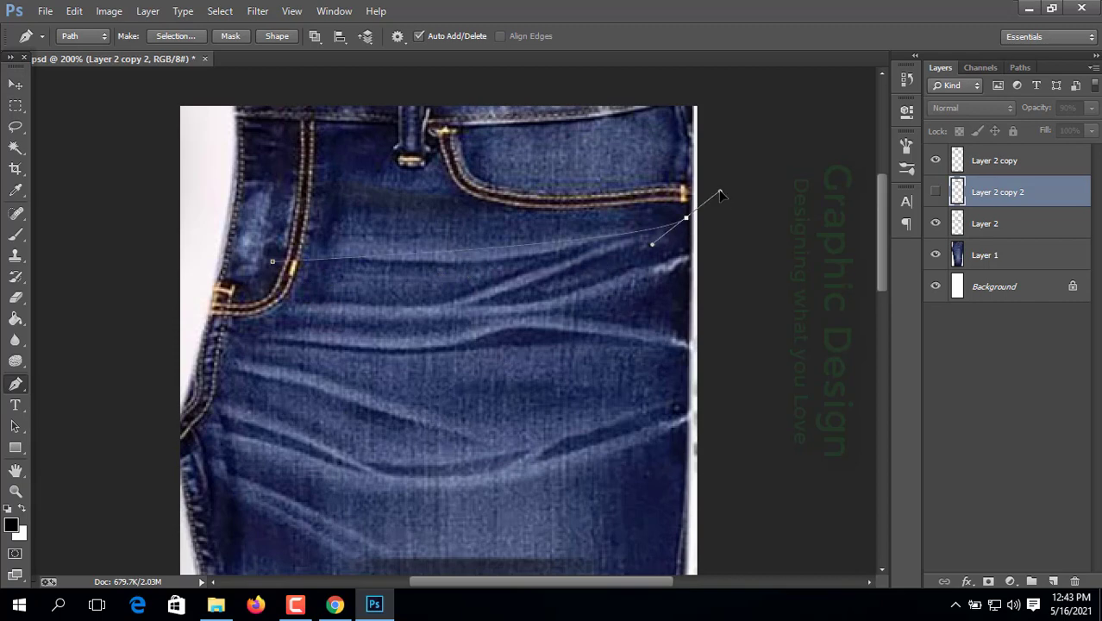
{"action": "left_click_drag", "start_coordinate": [652, 249], "coordinate": [473, 293]}
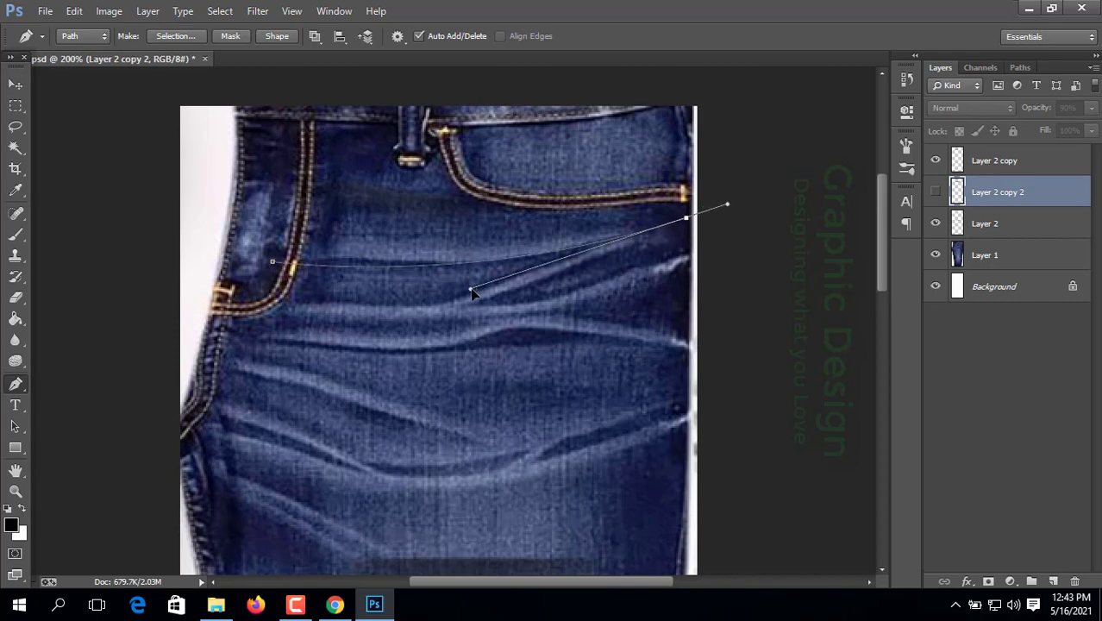
{"action": "left_click", "coordinate": [765, 278]}
{"action": "left_click_drag", "start_coordinate": [628, 433], "coordinate": [576, 434]}
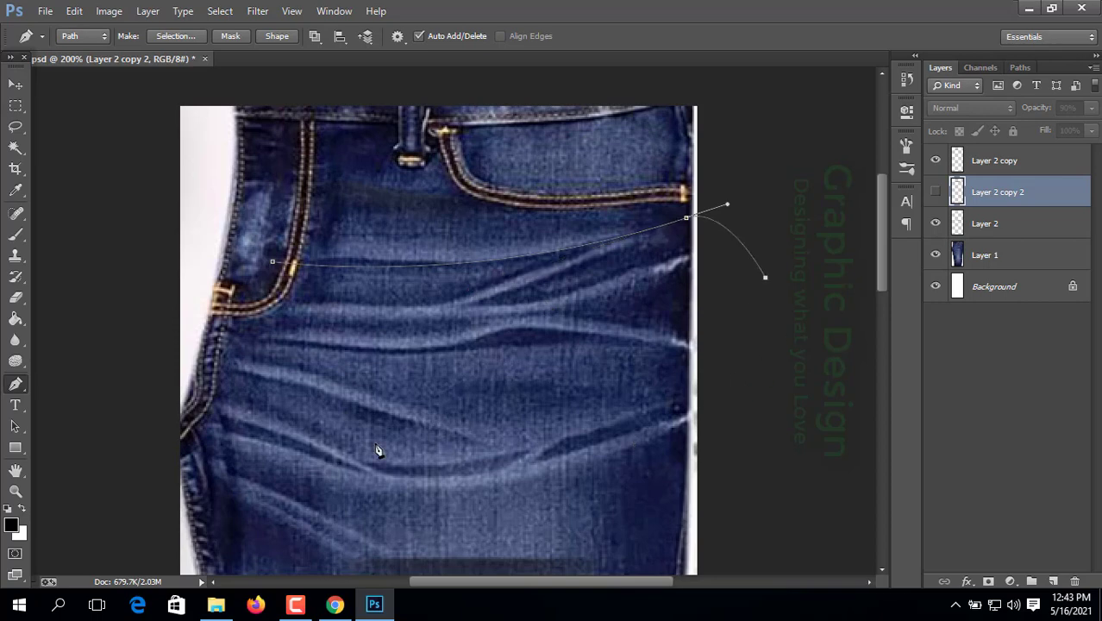
{"action": "left_click_drag", "start_coordinate": [376, 444], "coordinate": [363, 437]}
{"action": "left_click_drag", "start_coordinate": [281, 385], "coordinate": [274, 368]}
{"action": "left_click_drag", "start_coordinate": [273, 261], "coordinate": [318, 221]}
Step: Convert the path to a selection with a 2.5-pixel feather, delete the shadow copy's area inside it and deselect
{"action": "right_click", "coordinate": [376, 236]}
{"action": "left_click", "coordinate": [441, 313]}
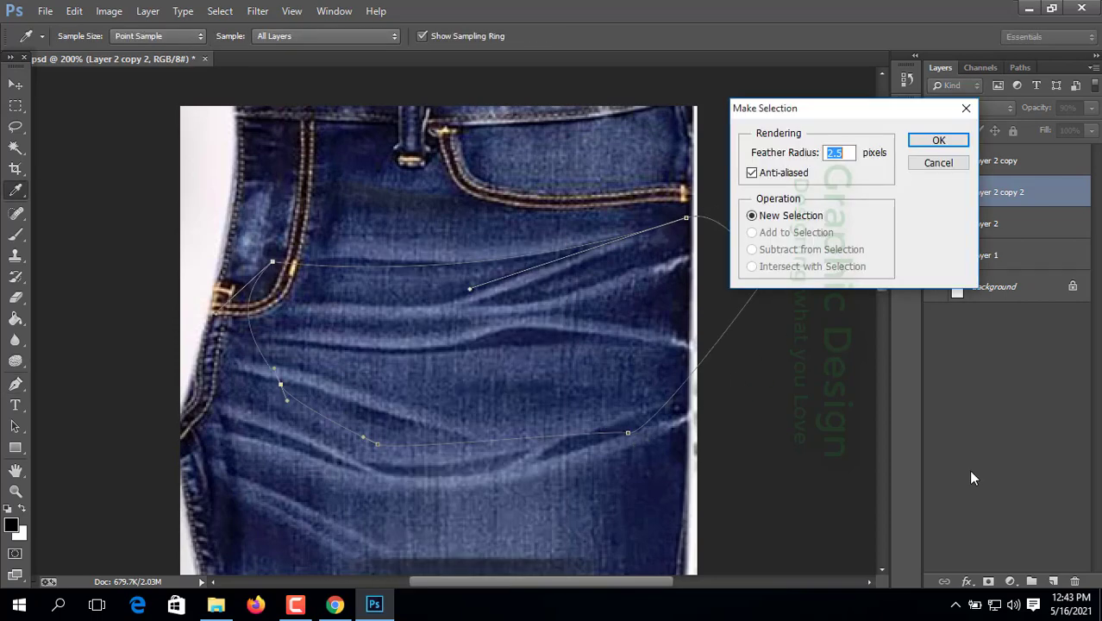
{"action": "key", "text": "Return"}
{"action": "left_click", "coordinate": [936, 193]}
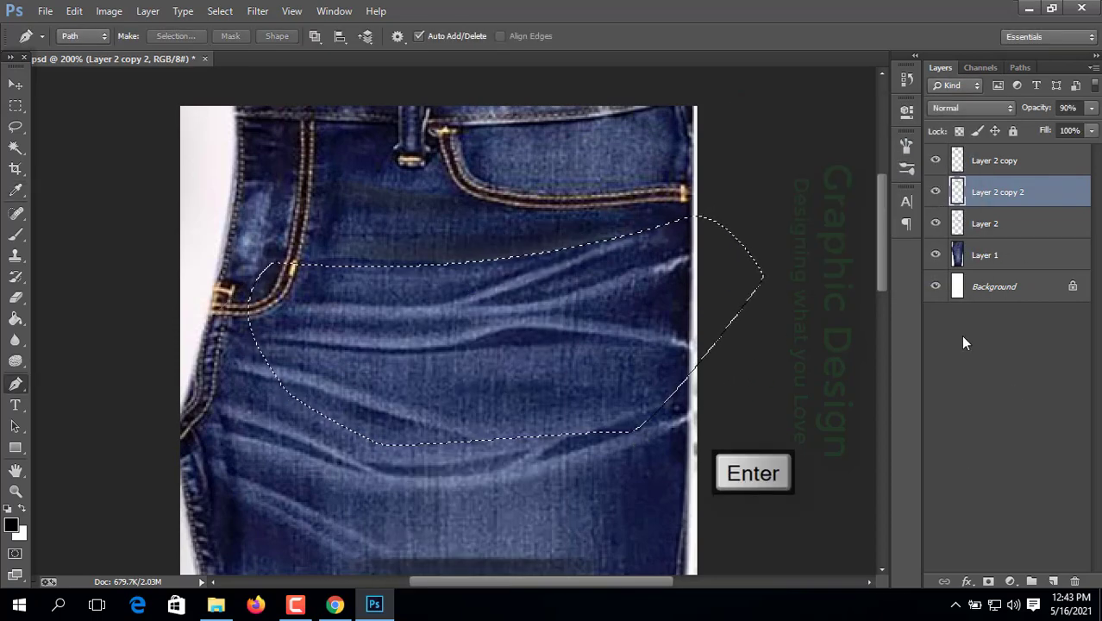
{"action": "key", "text": "m"}
{"action": "key", "text": "Delete"}
{"action": "key", "text": "ctrl+d"}
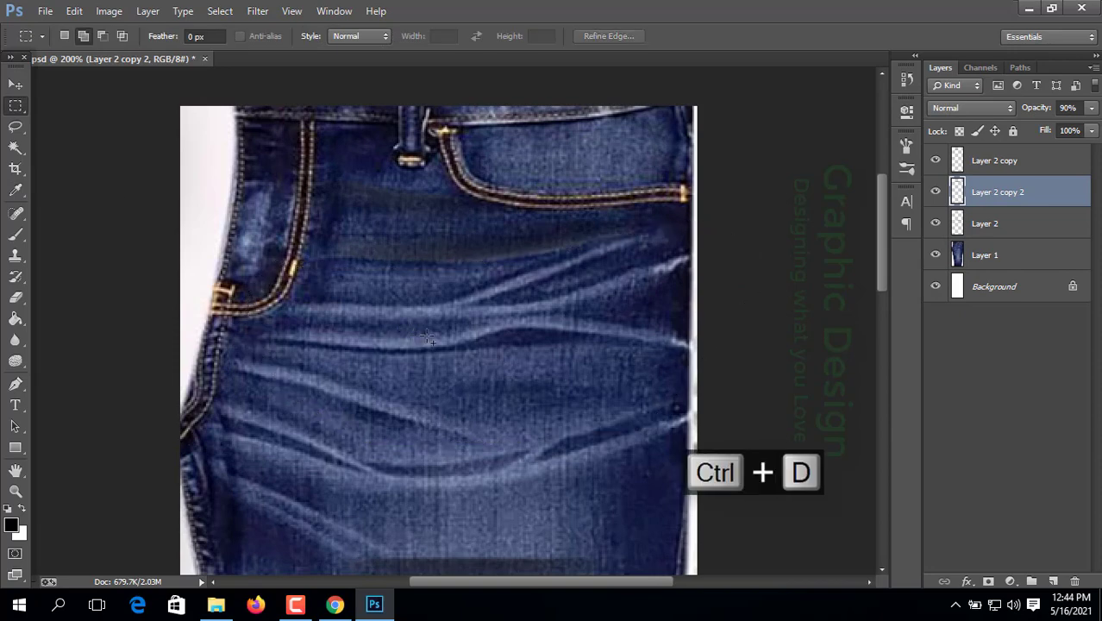
Step: Hide the shadow copy and draw a second closed Pen path under the left half of the same crease
{"action": "left_click", "coordinate": [936, 194]}
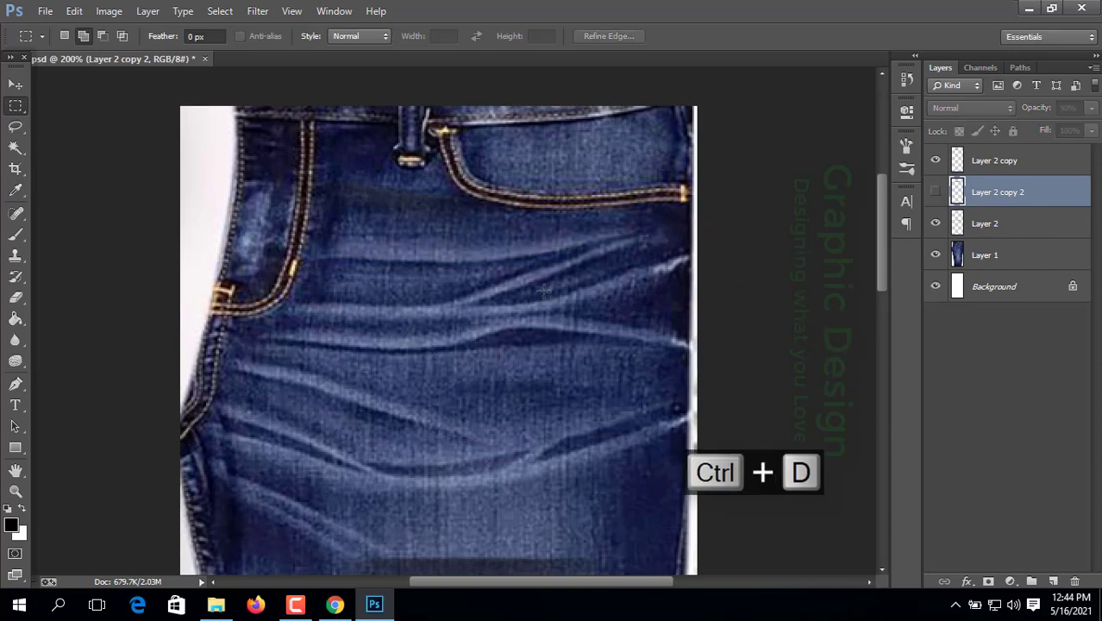
{"action": "left_click", "coordinate": [15, 384]}
{"action": "left_click", "coordinate": [281, 269]}
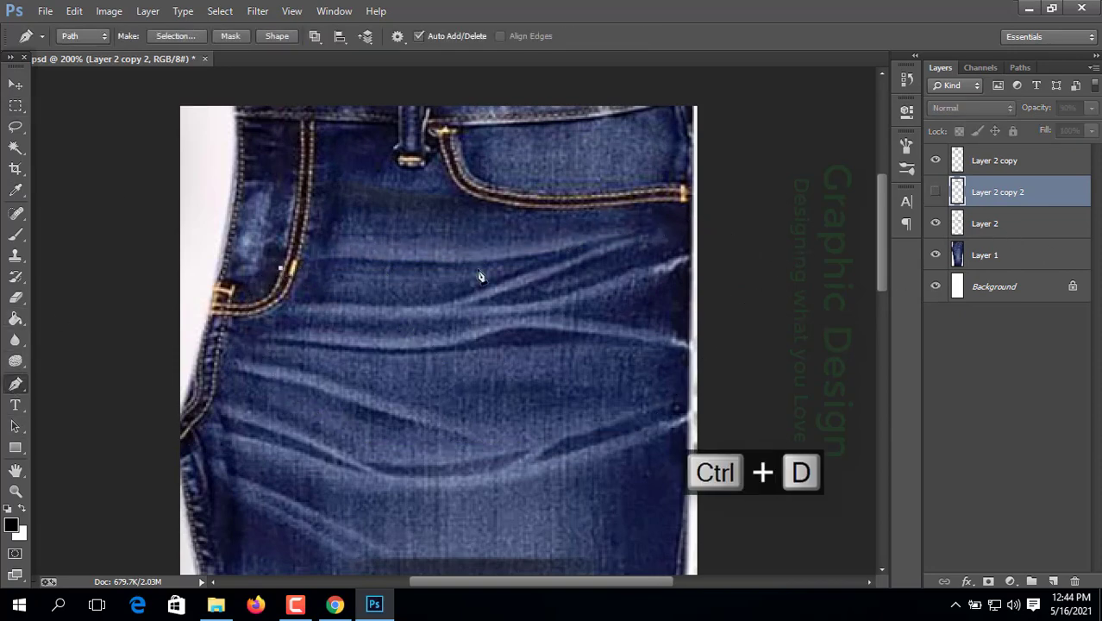
{"action": "left_click_drag", "start_coordinate": [476, 263], "coordinate": [542, 284]}
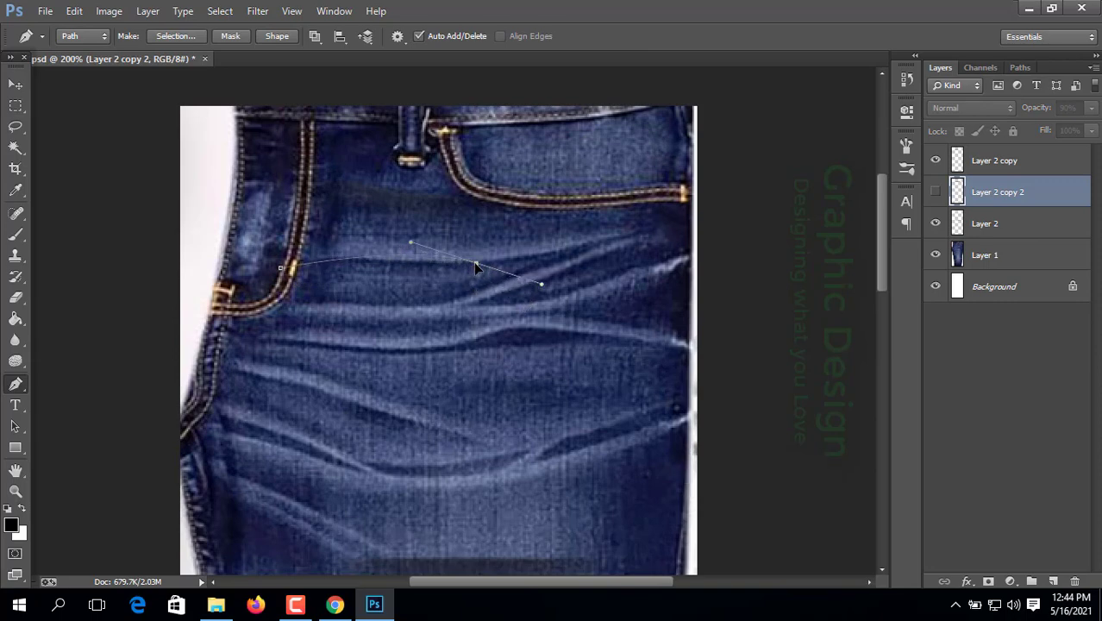
{"action": "left_click_drag", "start_coordinate": [411, 245], "coordinate": [397, 264]}
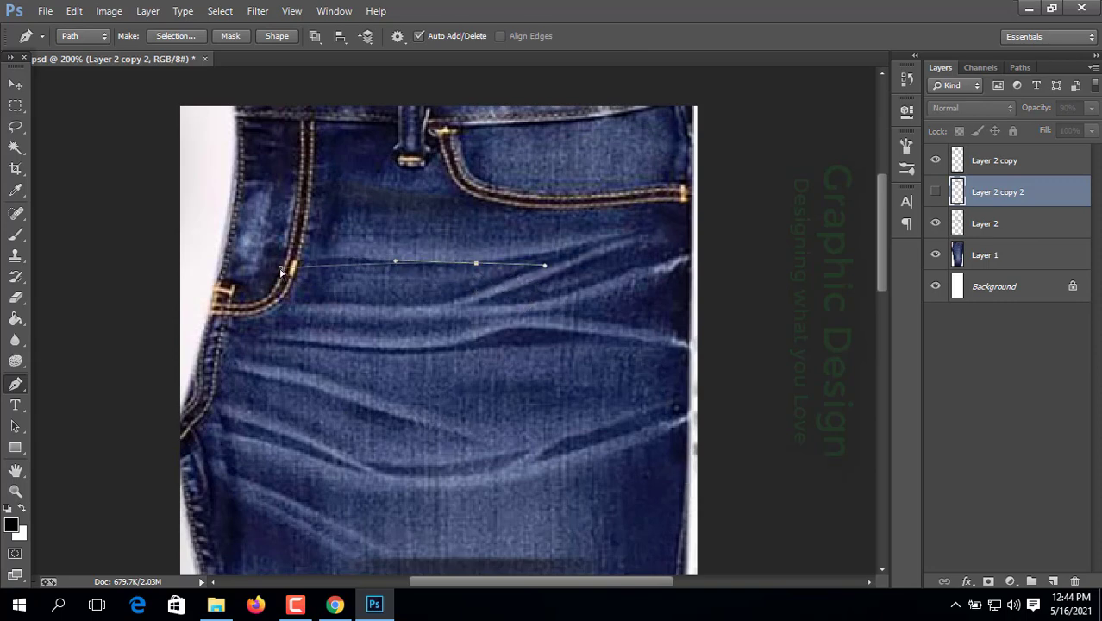
{"action": "left_click_drag", "start_coordinate": [280, 269], "coordinate": [293, 263]}
{"action": "left_click_drag", "start_coordinate": [398, 267], "coordinate": [376, 261]}
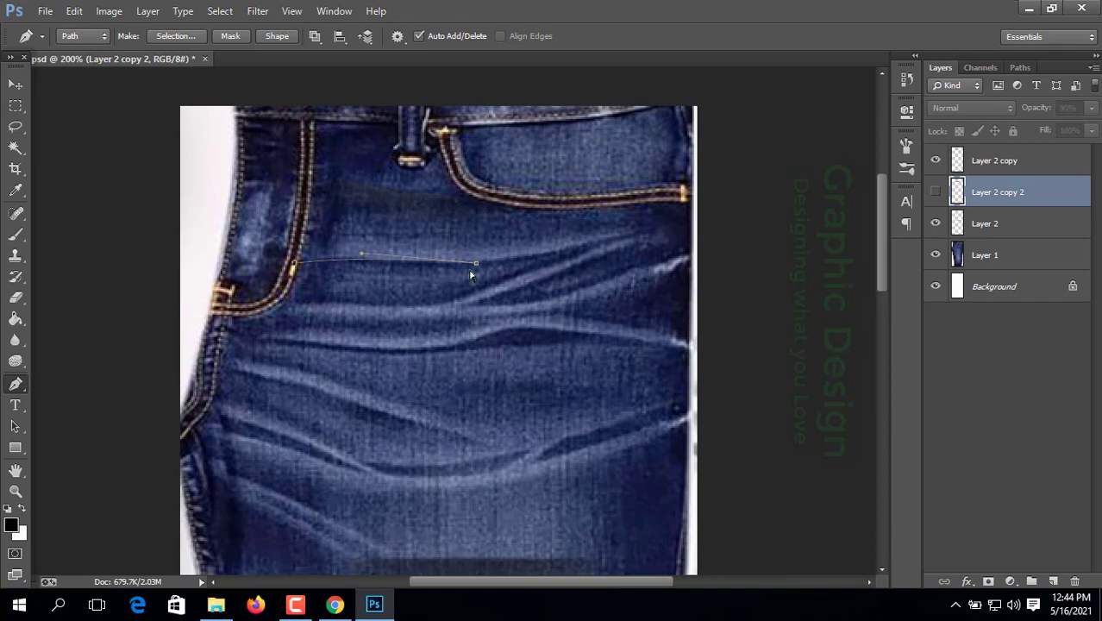
{"action": "left_click_drag", "start_coordinate": [470, 266], "coordinate": [470, 269]}
{"action": "left_click_drag", "start_coordinate": [347, 256], "coordinate": [344, 255]}
{"action": "left_click", "coordinate": [478, 318]}
{"action": "left_click", "coordinate": [396, 367]}
{"action": "left_click", "coordinate": [311, 357]}
{"action": "left_click", "coordinate": [294, 262]}
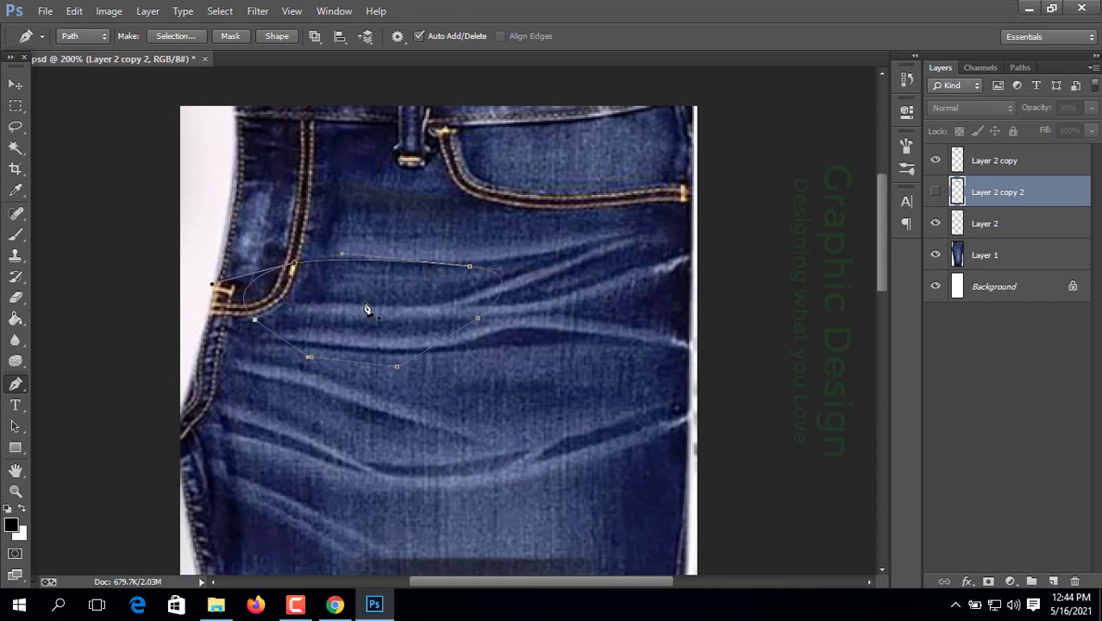
Step: Turn the second path into a selection, delete the shadow copy's lower left portion inside it and deselect
{"action": "right_click", "coordinate": [364, 308]}
{"action": "left_click", "coordinate": [450, 312]}
{"action": "key", "text": "Return"}
{"action": "left_click", "coordinate": [936, 191]}
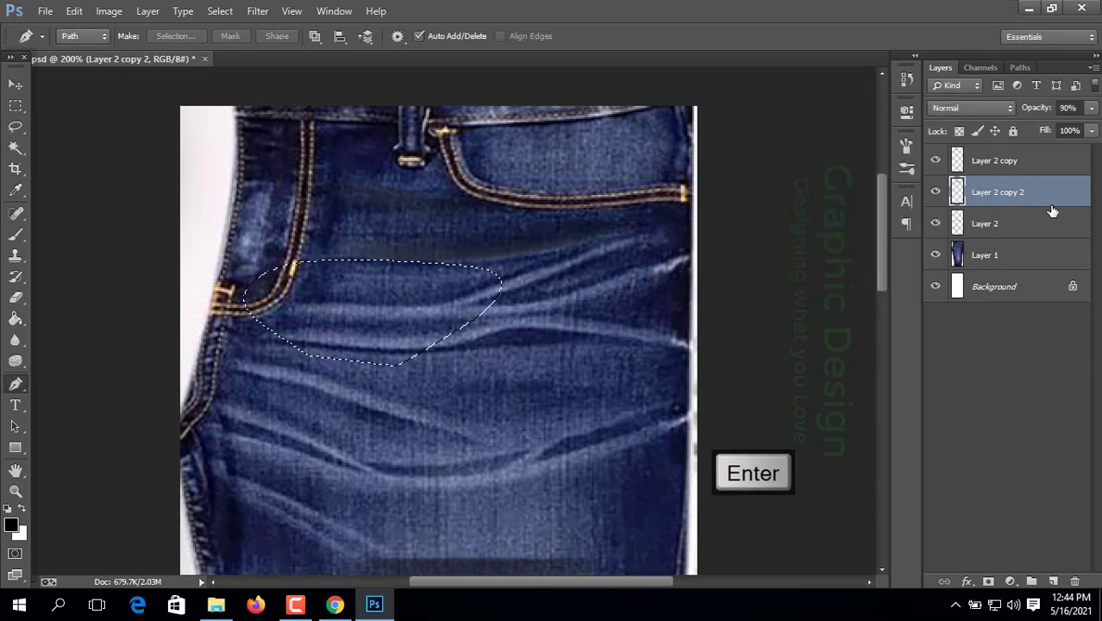
{"action": "key", "text": "Delete"}
{"action": "key", "text": "ctrl+d"}
Step: Nudge the trimmed shadow copy down slightly with Free Transform
{"action": "key", "text": "ctrl+t"}
{"action": "key", "text": "Down"}
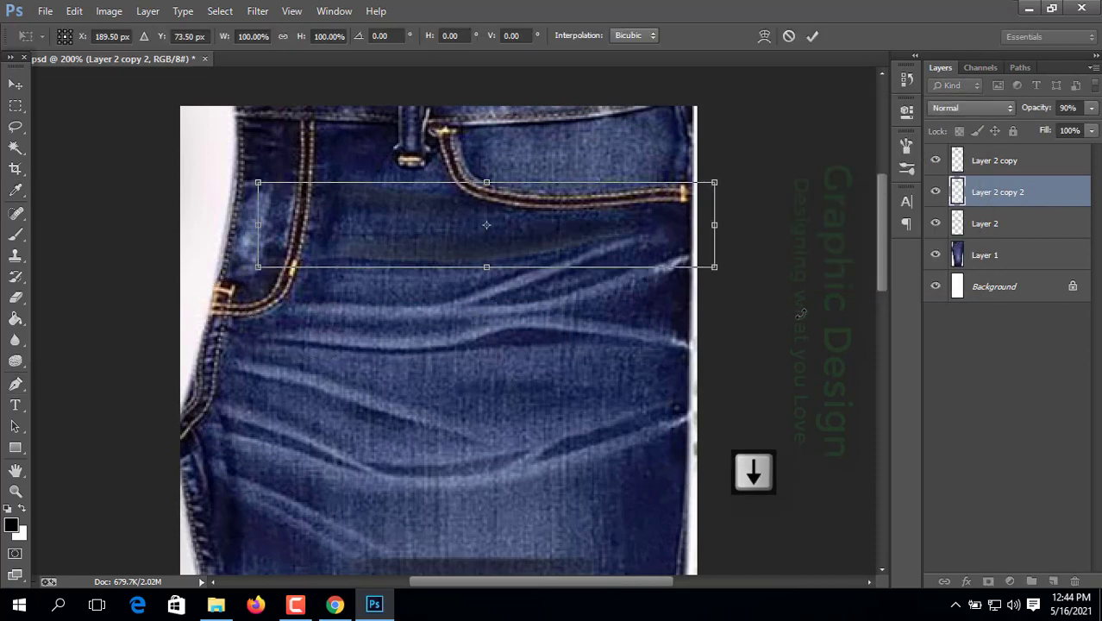
{"action": "key", "text": "Return"}
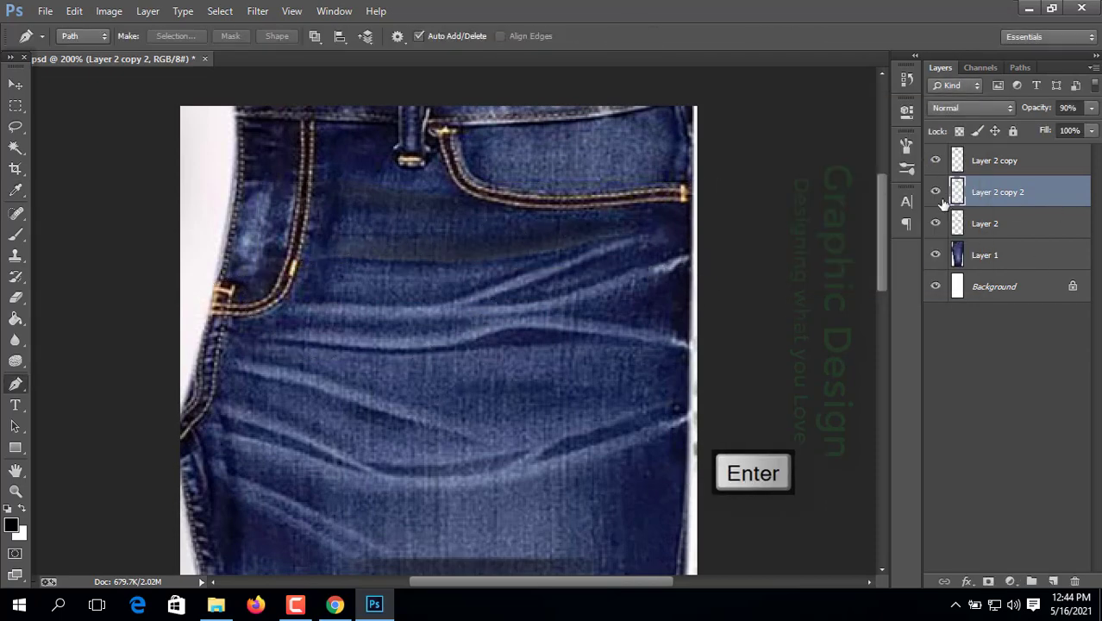
Step: Hide the shadow copy, lasso the area from just above the crease up to the waistband and feather the selection
{"action": "left_click", "coordinate": [937, 192]}
{"action": "key", "text": "l"}
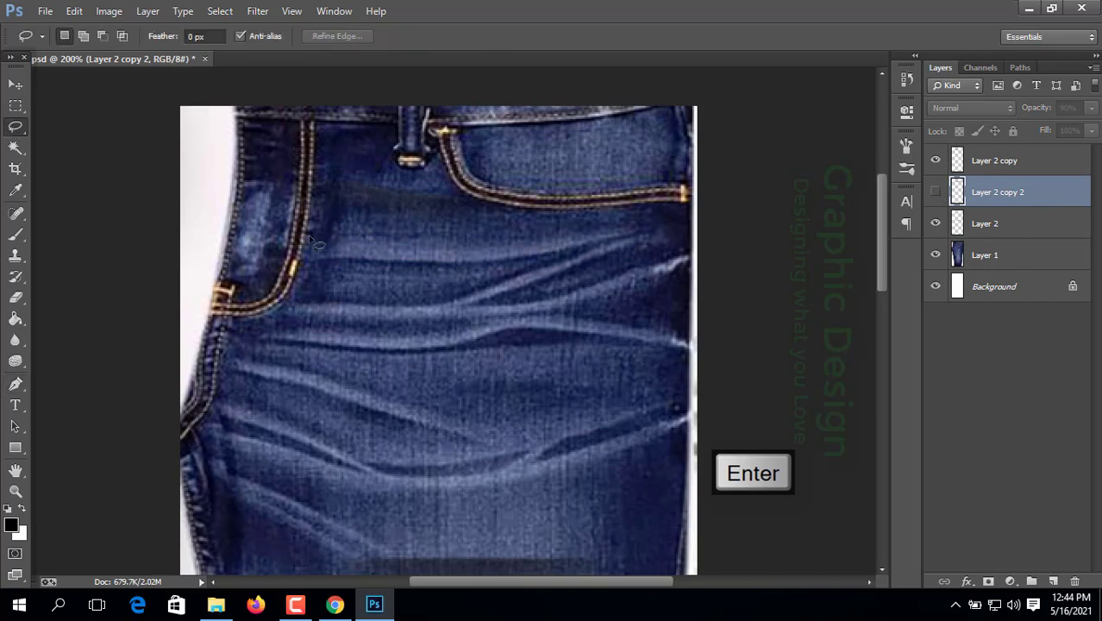
{"action": "left_click_drag", "start_coordinate": [303, 236], "coordinate": [404, 237]}
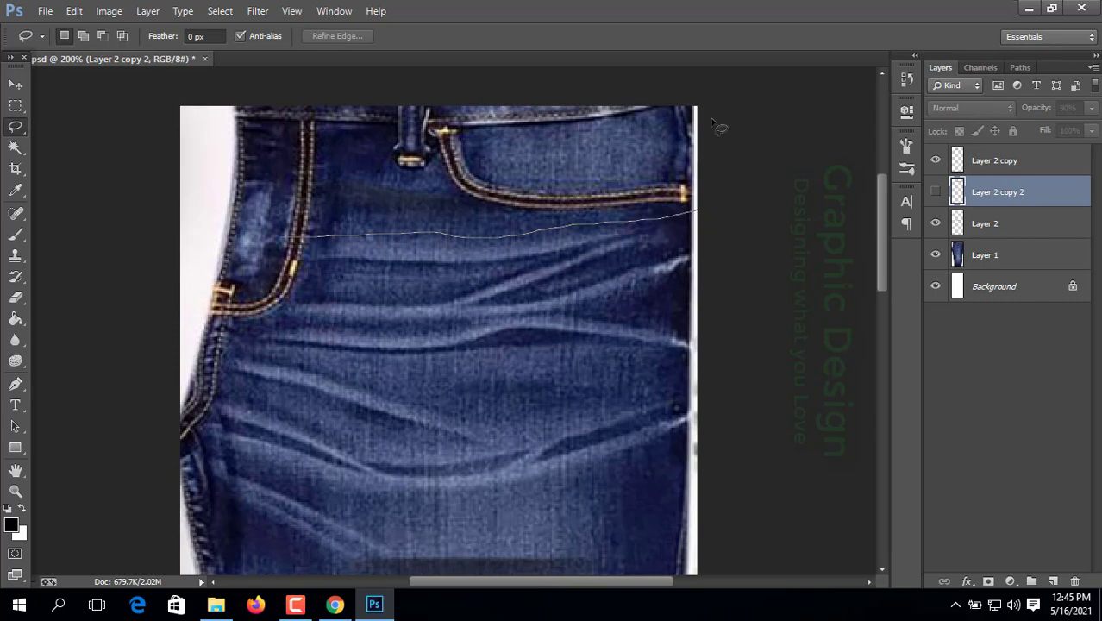
{"action": "mouse_move", "coordinate": [719, 126]}
{"action": "left_mouse_down"}
{"action": "mouse_move", "coordinate": [330, 108]}
{"action": "mouse_move", "coordinate": [228, 209]}
{"action": "mouse_move", "coordinate": [303, 237]}
{"action": "left_mouse_up"}
{"action": "right_click", "coordinate": [488, 218]}
{"action": "left_click", "coordinate": [535, 261]}
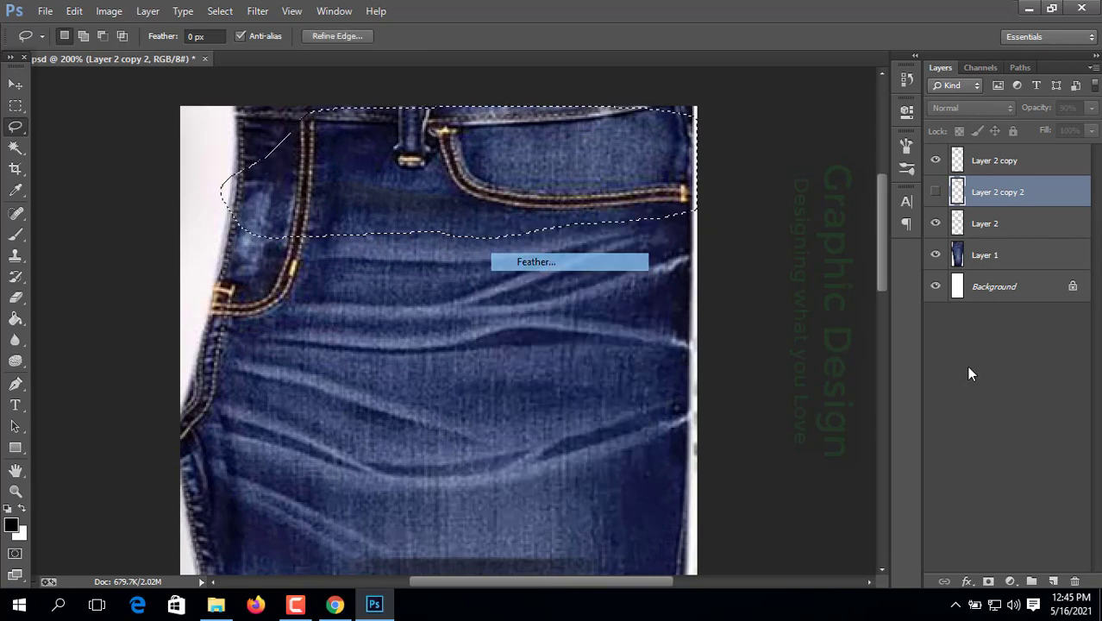
{"action": "key", "text": "Return"}
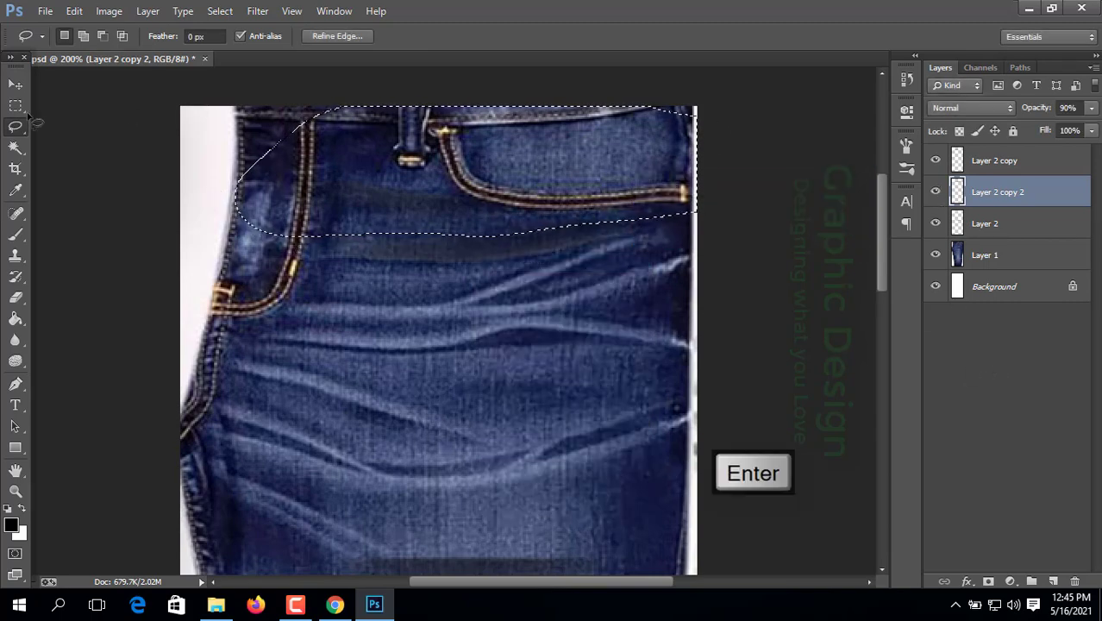
Step: Shift the feathered selection upward, delete the shadow copy's upper part inside it and deselect
{"action": "left_click", "coordinate": [17, 106]}
{"action": "key", "text": "Up"}
{"action": "key", "text": "Up"}
{"action": "key", "text": "Up"}
{"action": "key", "text": "Up"}
{"action": "key", "text": "Up"}
{"action": "key", "text": "Up"}
{"action": "key", "text": "Up"}
{"action": "key", "text": "Up"}
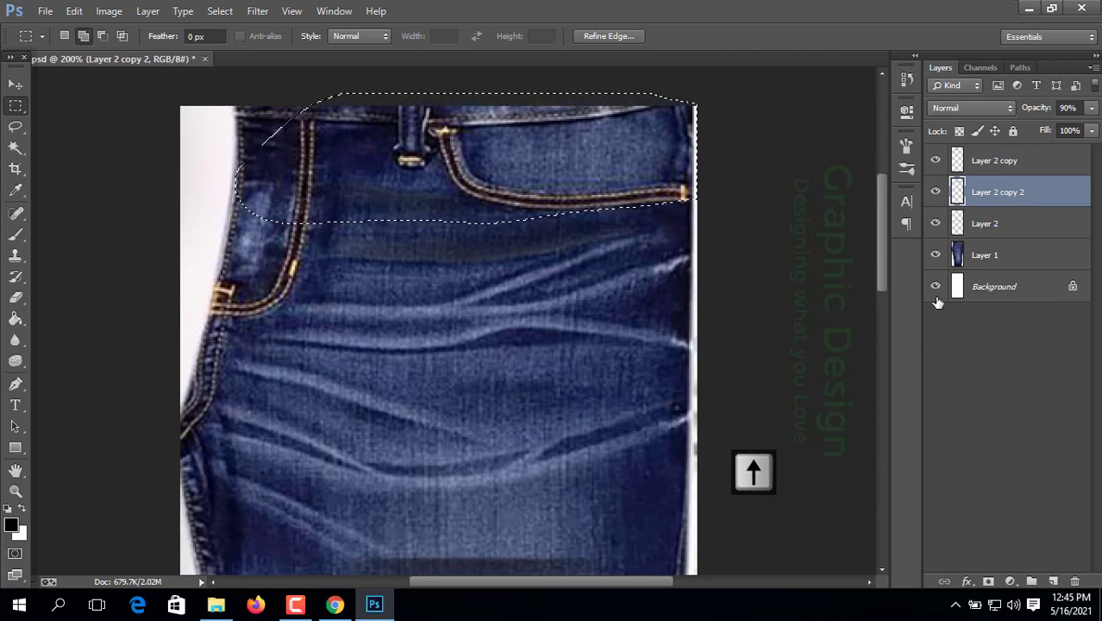
{"action": "key", "text": "ctrl+z"}
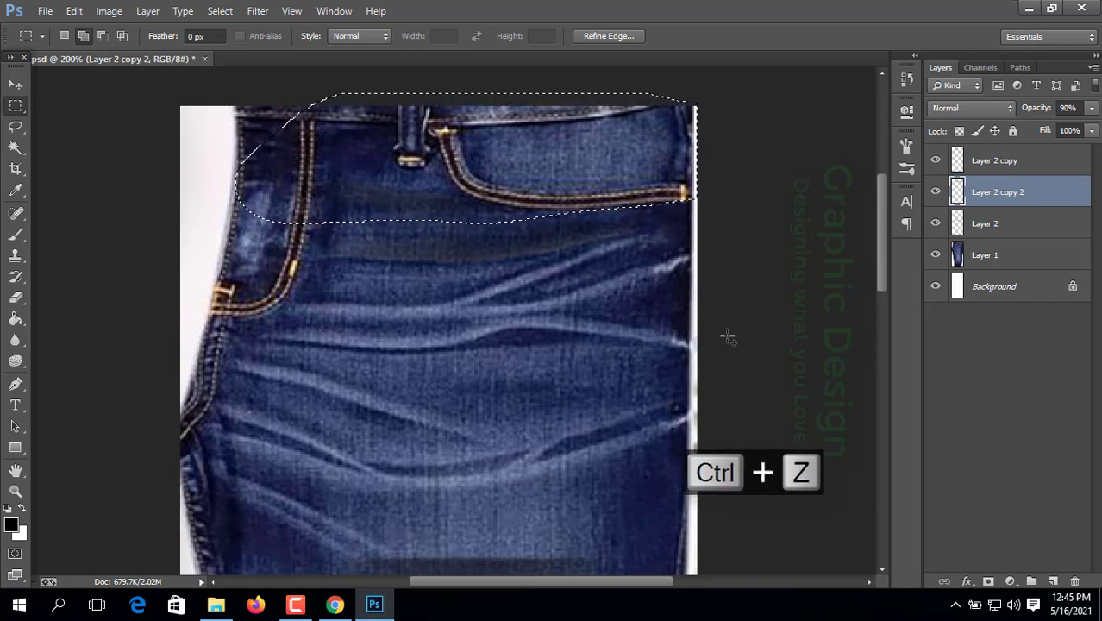
{"action": "key", "text": "Up"}
{"action": "key", "text": "Delete"}
{"action": "key", "text": "ctrl+d"}
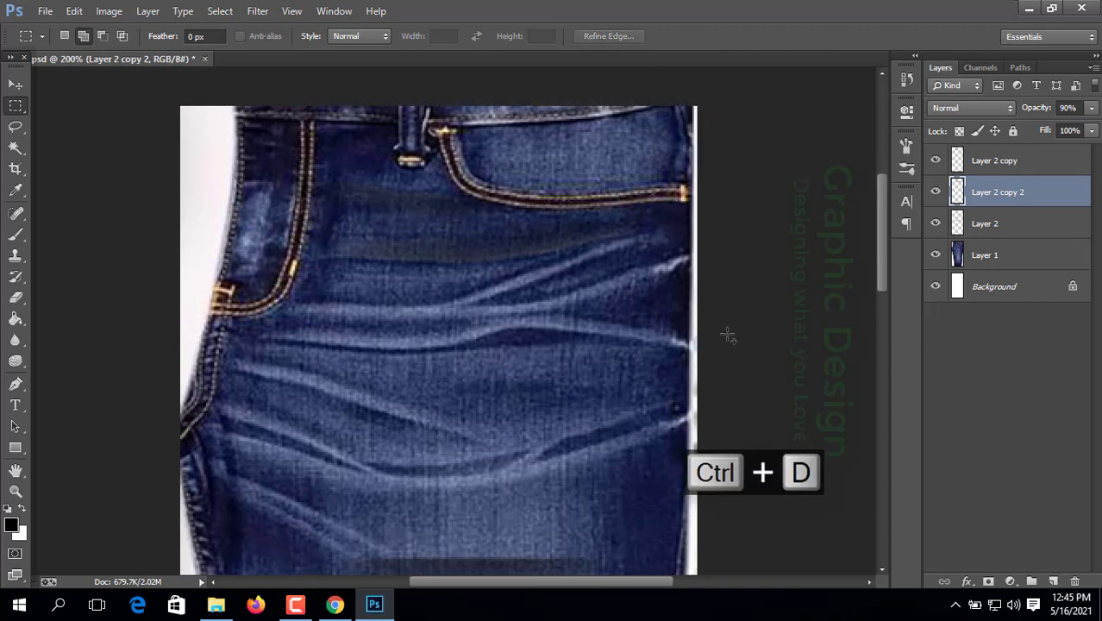
Step: Toggle the jeans layer on and off repeatedly to check the trimmed shadow shapes against the creases
{"action": "left_click", "coordinate": [936, 255]}
{"action": "left_click", "coordinate": [936, 255]}
{"action": "left_click", "coordinate": [936, 256]}
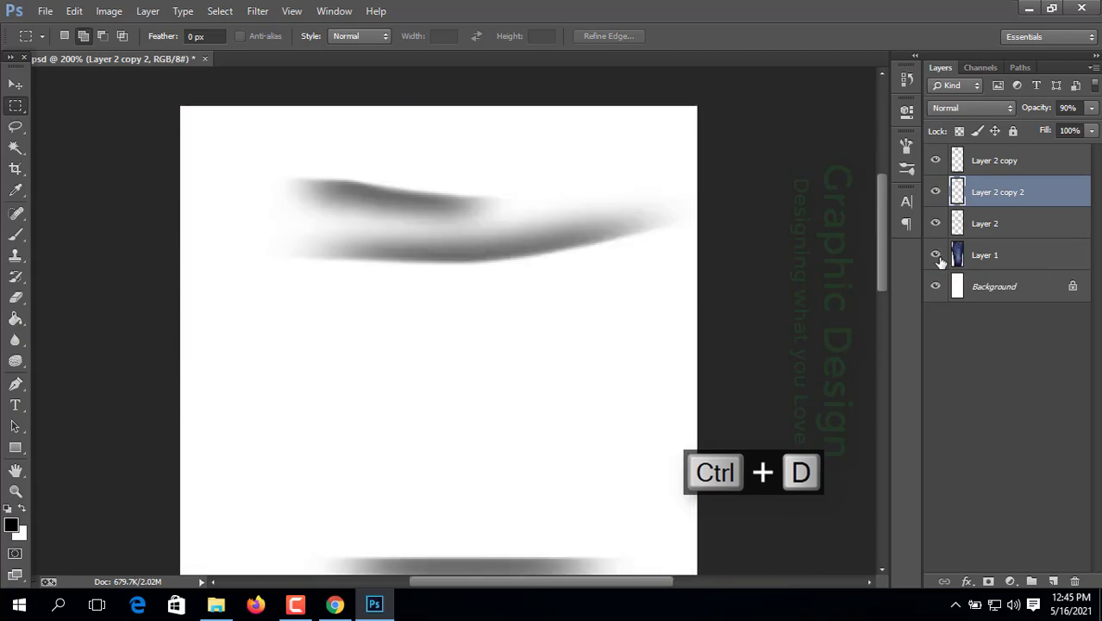
{"action": "left_click", "coordinate": [936, 256]}
{"action": "left_click", "coordinate": [936, 256]}
{"action": "left_click", "coordinate": [936, 255]}
{"action": "left_click", "coordinate": [935, 255]}
{"action": "left_click", "coordinate": [935, 256]}
{"action": "left_click", "coordinate": [936, 255]}
{"action": "left_click", "coordinate": [936, 255]}
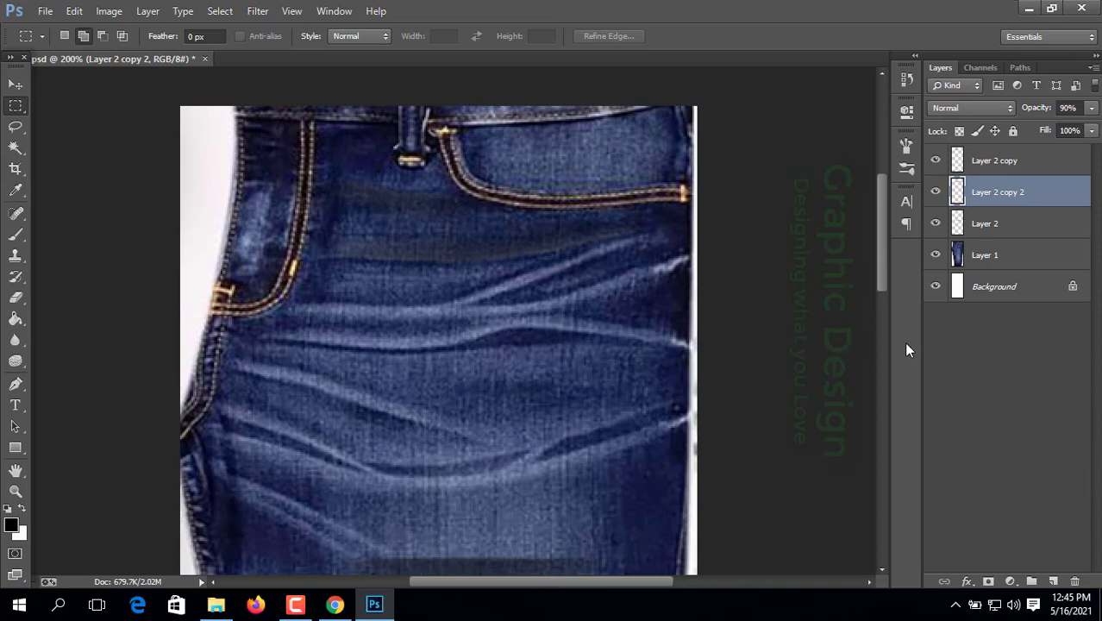
Step: Duplicate the black shadow strip upward onto the denim between the middle creases
{"action": "scroll", "coordinate": [568, 336], "scroll_direction": "down", "scroll_amount": 2}
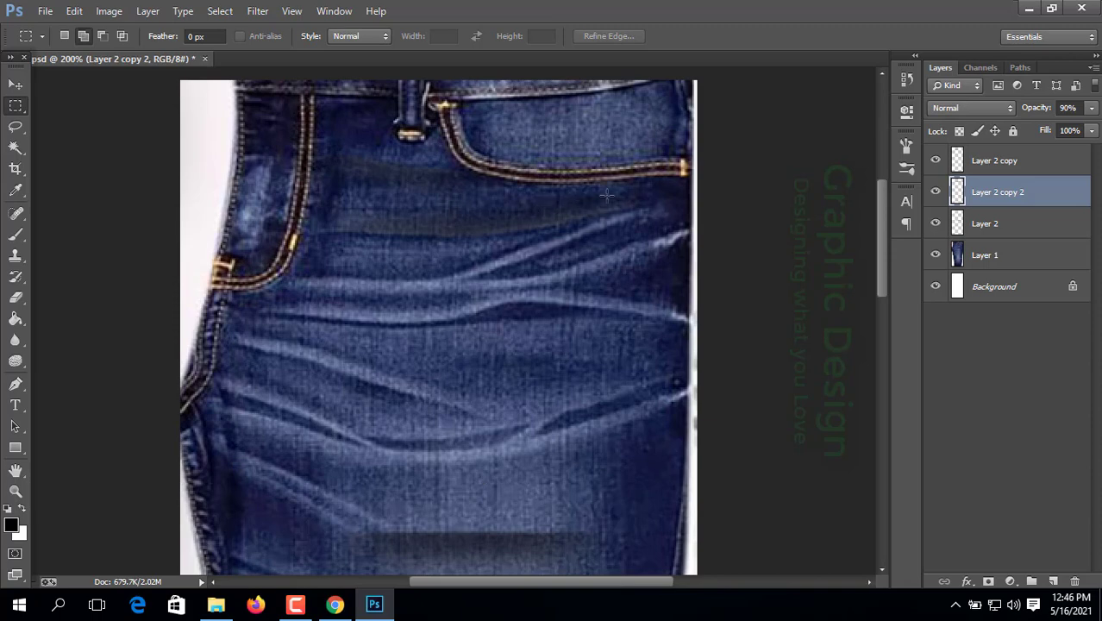
{"action": "key", "text": "v"}
{"action": "left_click_drag", "start_coordinate": [452, 548], "coordinate": [450, 361]}
{"action": "key", "text": "ctrl+t"}
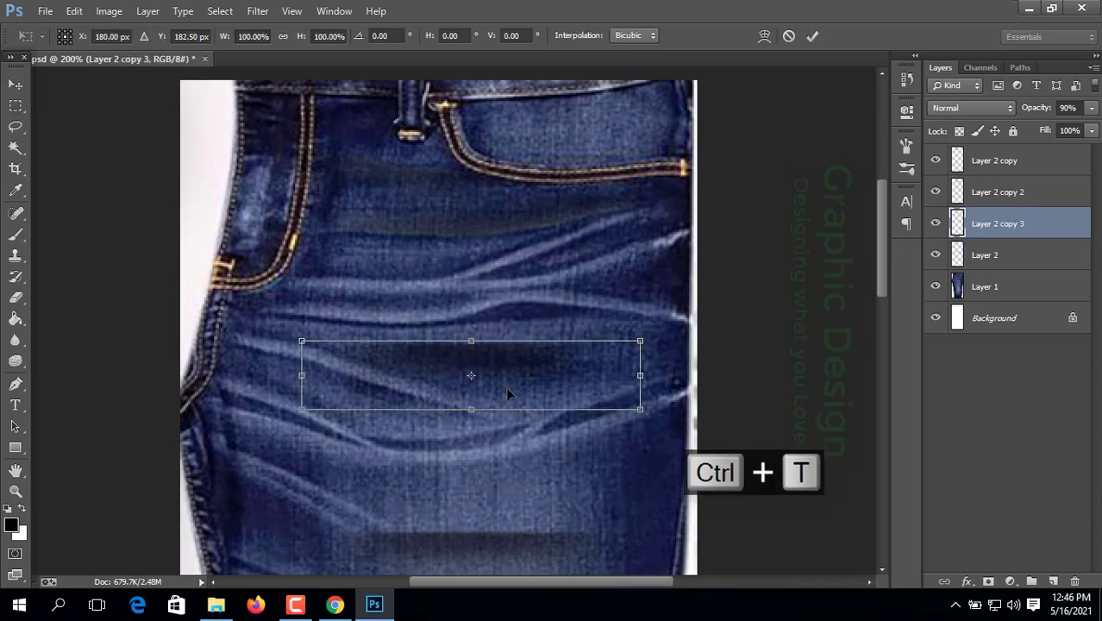
{"action": "key", "text": "Return"}
Step: Select a rectangular band over the new shadow copy's upper edge, feather it, delete the covered pixels and deselect
{"action": "key", "text": "m"}
{"action": "left_click_drag", "start_coordinate": [227, 294], "coordinate": [735, 349]}
{"action": "key", "text": "Up"}
{"action": "right_click", "coordinate": [515, 316]}
{"action": "left_click", "coordinate": [569, 62]}
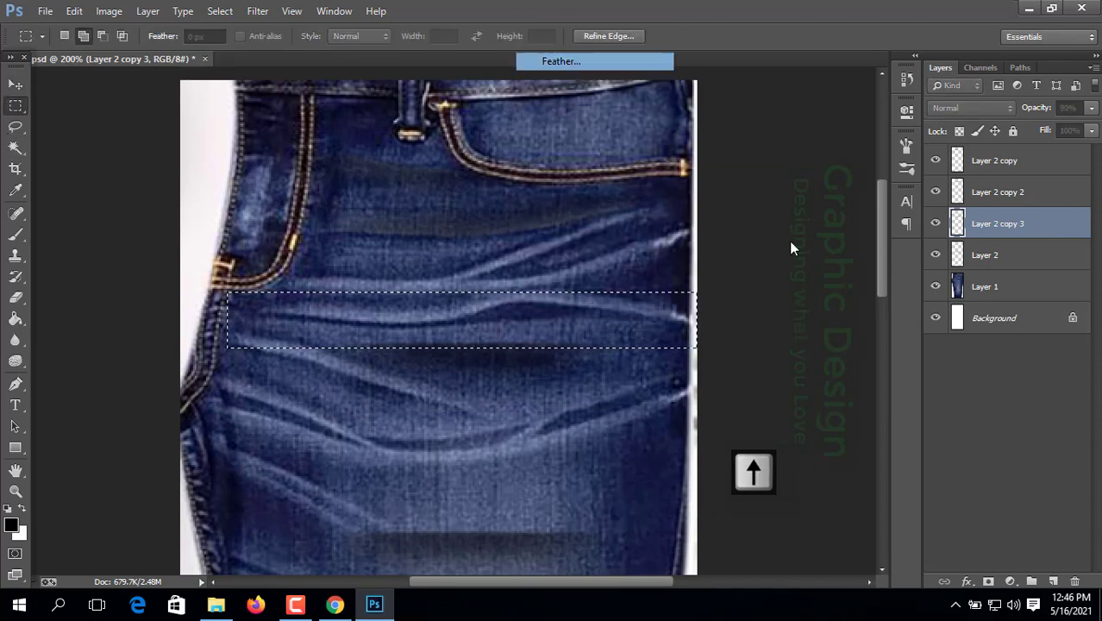
{"action": "key", "text": "Return"}
{"action": "key", "text": "Delete"}
{"action": "key", "text": "ctrl+d"}
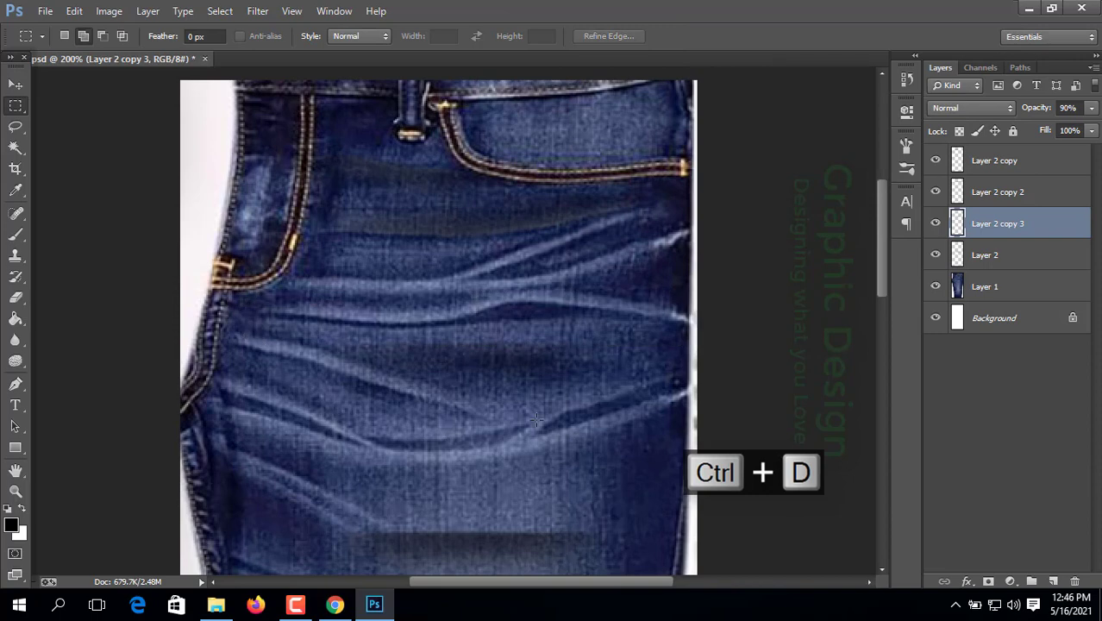
Step: Move the trimmed shadow copy up between the two upper shadows and widen it with Free Transform
{"action": "key", "text": "ctrl+t"}
{"action": "left_click_drag", "start_coordinate": [500, 367], "coordinate": [485, 212]}
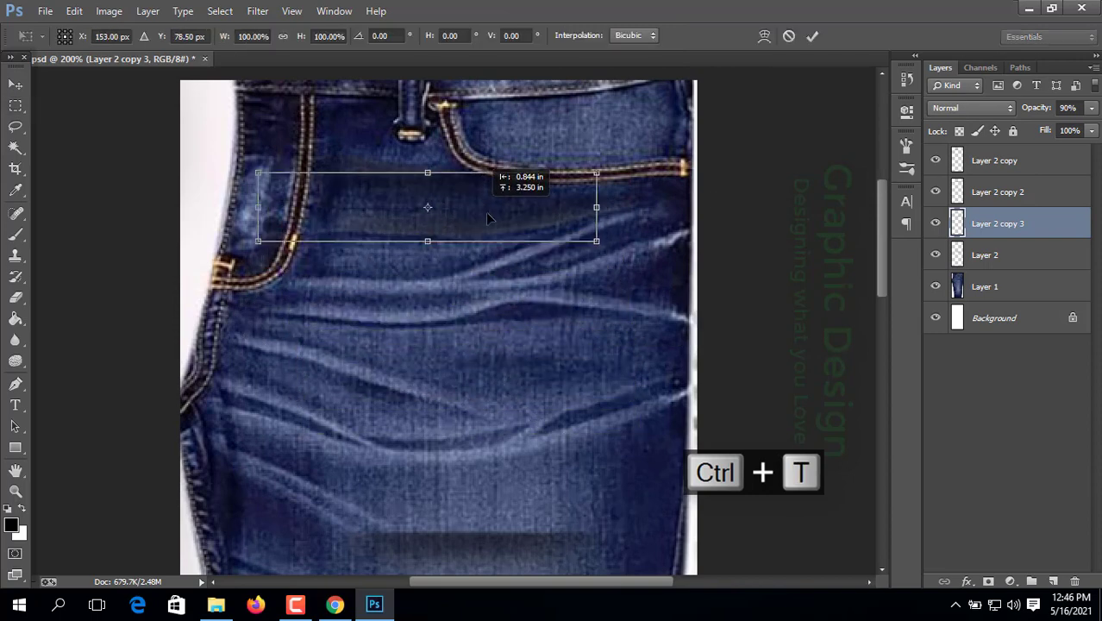
{"action": "left_click_drag", "start_coordinate": [596, 207], "coordinate": [651, 207]}
{"action": "left_click_drag", "start_coordinate": [455, 241], "coordinate": [457, 235]}
{"action": "key", "text": "Return"}
Step: Apply a Gaussian Blur with a slightly increased radius to the shadow copy
{"action": "left_click", "coordinate": [257, 10]}
{"action": "mouse_move", "coordinate": [362, 189]}
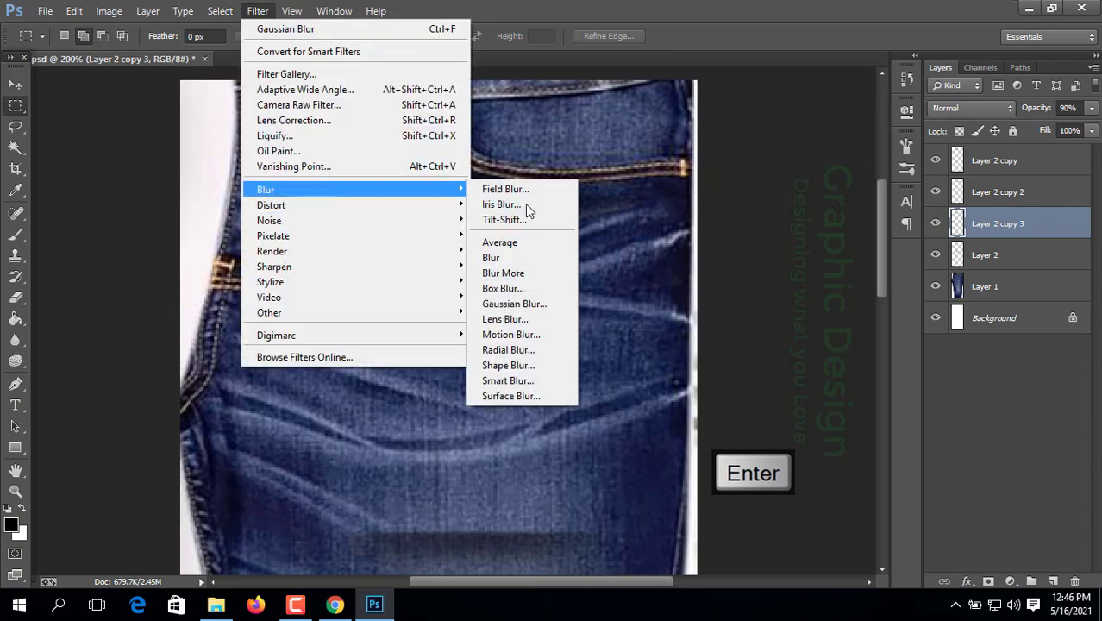
{"action": "left_click", "coordinate": [514, 304]}
{"action": "key", "text": "Up"}
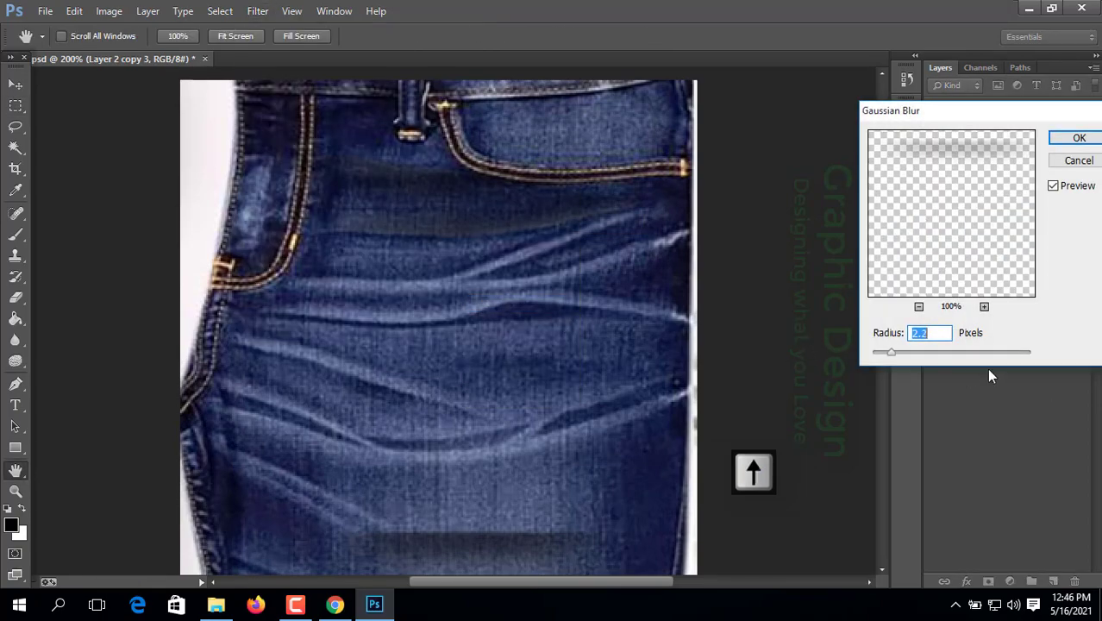
{"action": "key", "text": "Up"}
{"action": "key", "text": "Up"}
{"action": "key", "text": "Up"}
{"action": "key", "text": "Return"}
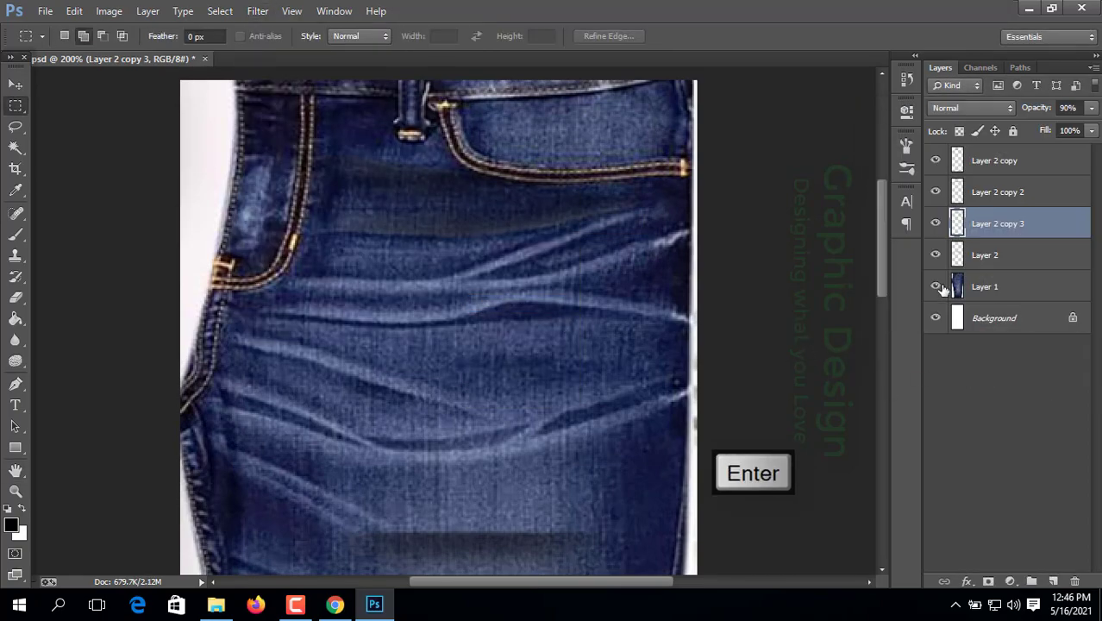
Step: Hide the jeans layer, then scale the shadow copy to 106.25% width and 108% height and rotate it -6.8°
{"action": "left_click", "coordinate": [937, 287]}
{"action": "key", "text": "ctrl+t"}
{"action": "key", "text": "Left"}
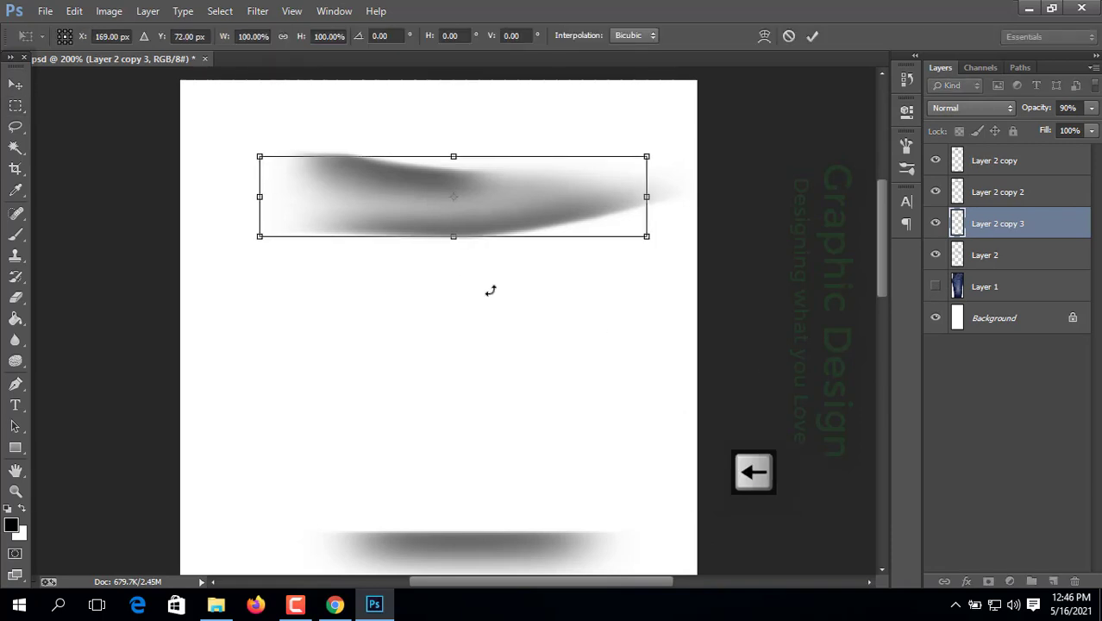
{"action": "left_click_drag", "start_coordinate": [453, 156], "coordinate": [453, 151]}
{"action": "left_click_drag", "start_coordinate": [645, 193], "coordinate": [669, 193]}
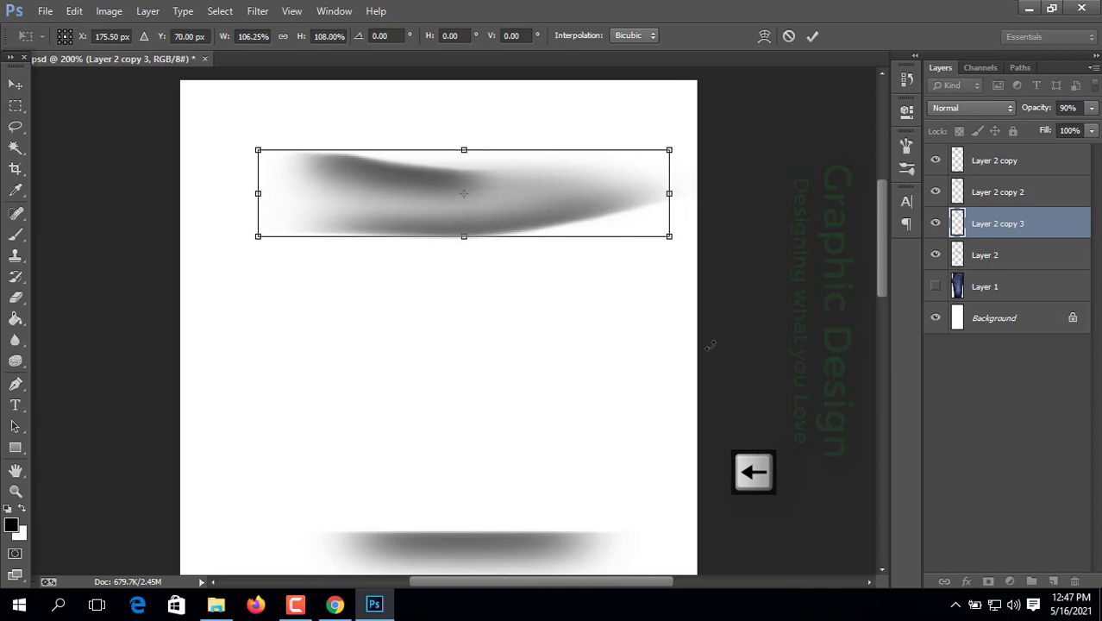
{"action": "left_click_drag", "start_coordinate": [706, 347], "coordinate": [720, 310]}
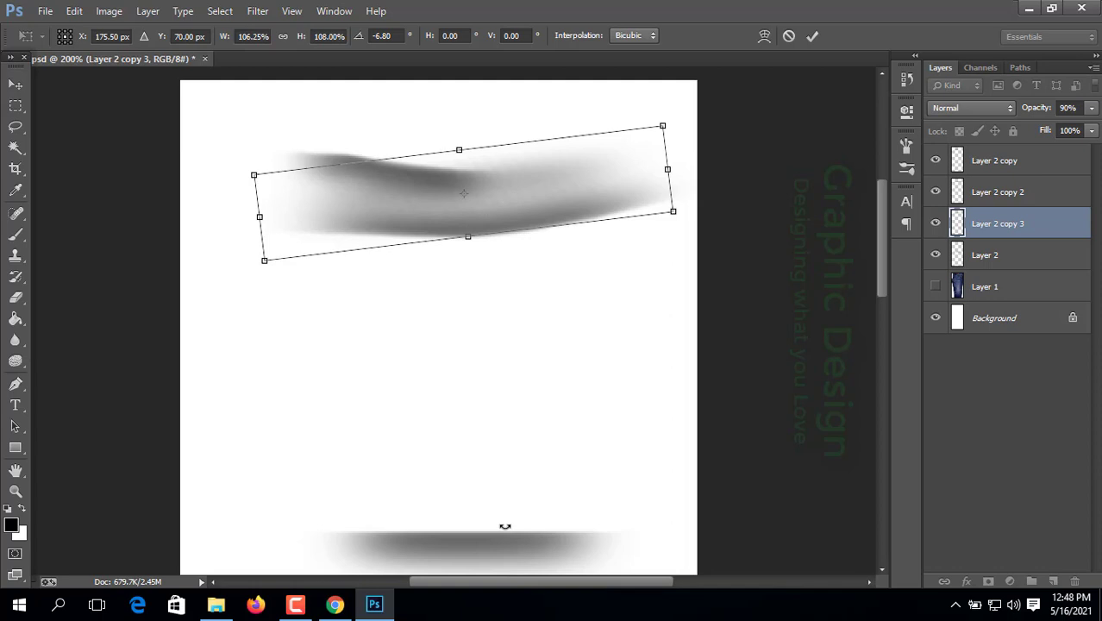
{"action": "key", "text": "Return"}
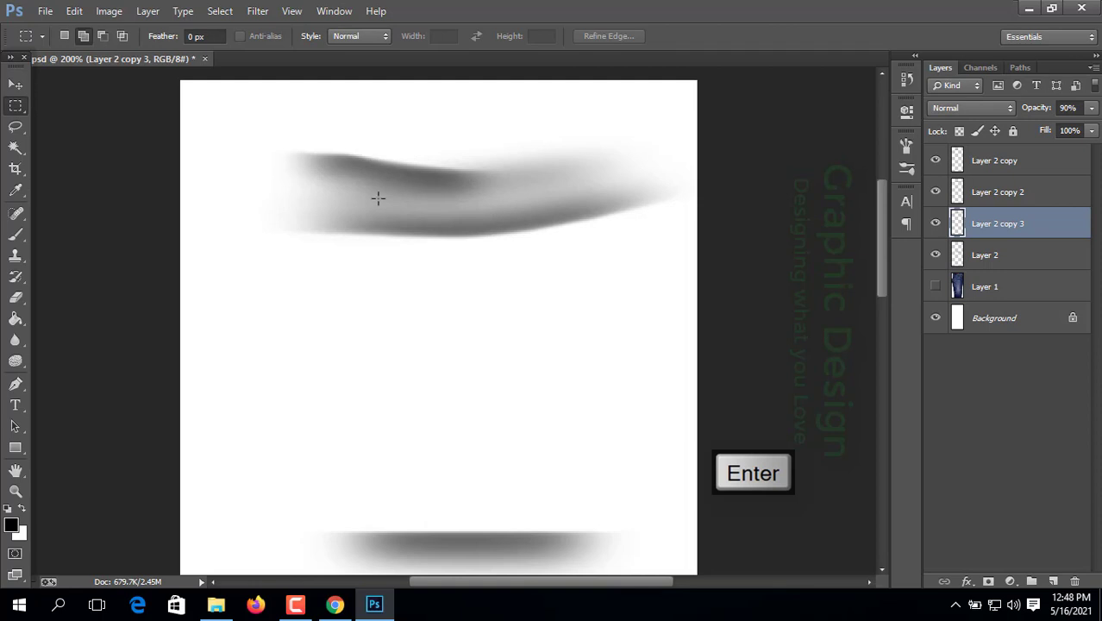
Step: Nudge the rotated shadow copy up slightly with Free Transform
{"action": "key", "text": "ctrl+t"}
{"action": "key", "text": "Up"}
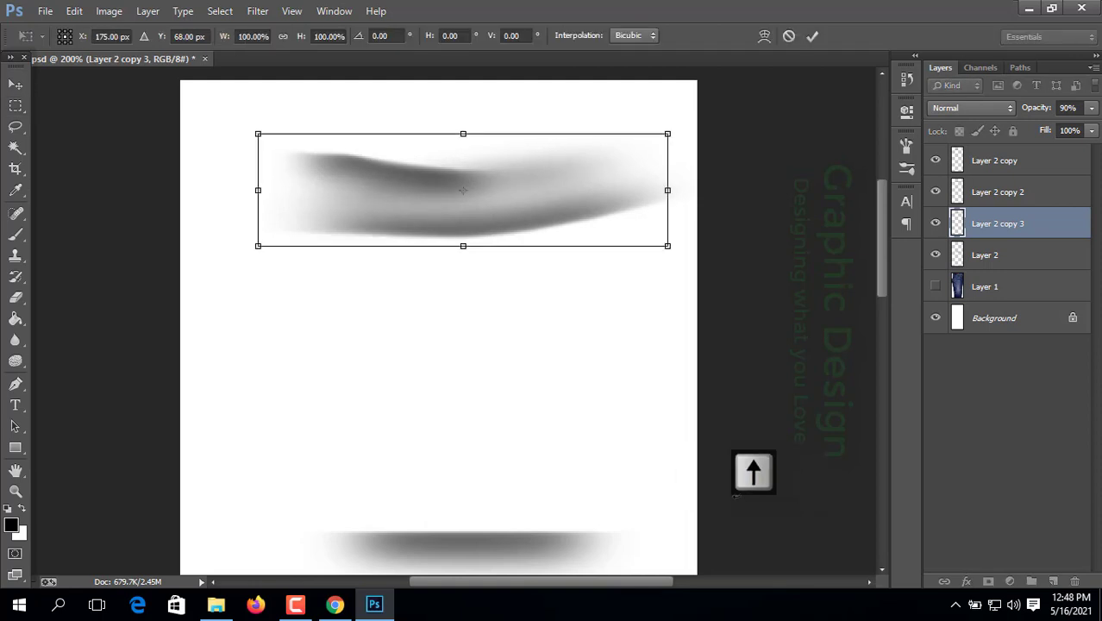
{"action": "key", "text": "Return"}
Step: Toggle the shadow copy on and off against the white background to examine how it fills between the other shadows
{"action": "left_click", "coordinate": [936, 226]}
{"action": "left_click", "coordinate": [936, 226]}
{"action": "left_click", "coordinate": [936, 226]}
{"action": "left_click", "coordinate": [936, 226]}
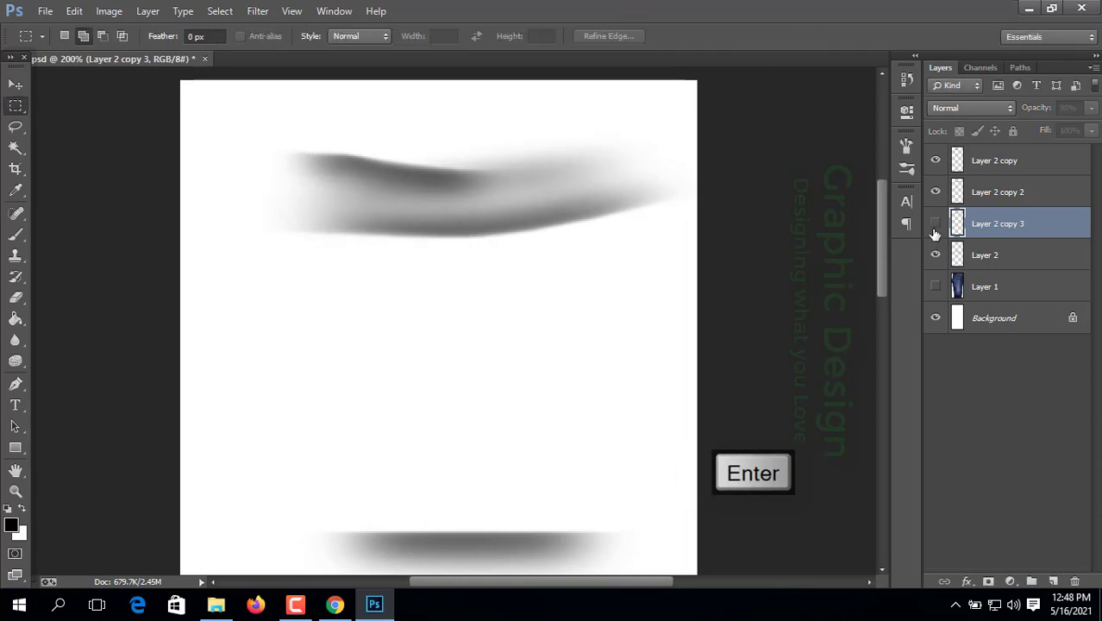
{"action": "left_click", "coordinate": [936, 226]}
{"action": "left_click", "coordinate": [936, 226]}
{"action": "left_click", "coordinate": [936, 226]}
{"action": "left_click", "coordinate": [936, 226]}
Step: Shift the shadow copy down, stretch its right end outward and rotate it slightly counterclockwise
{"action": "key", "text": "ctrl+t"}
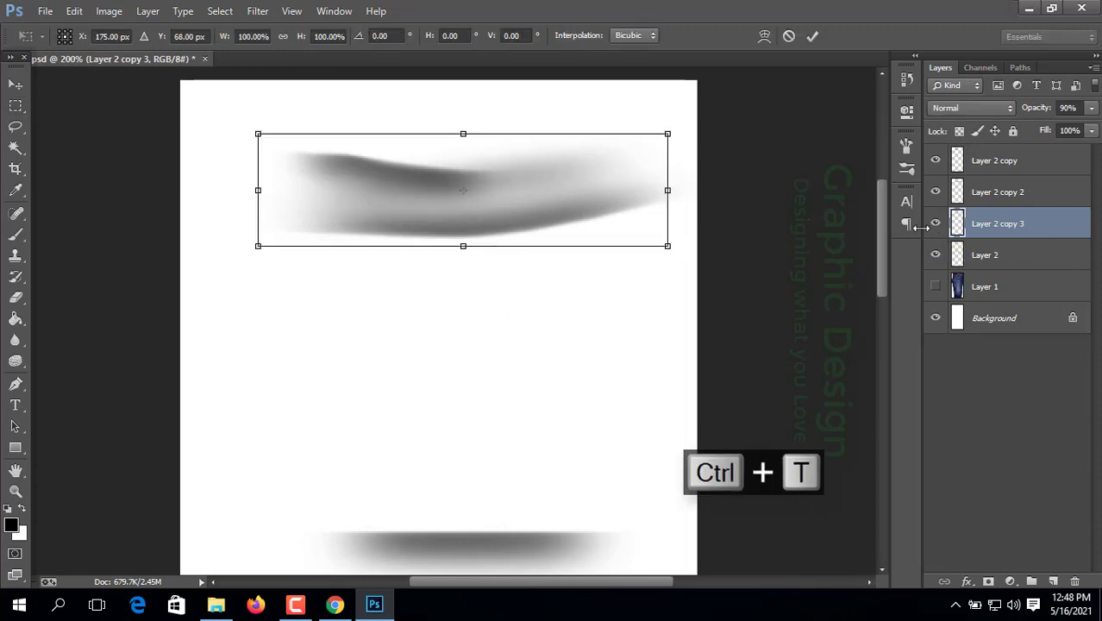
{"action": "key", "text": "Down"}
{"action": "key", "text": "Down"}
{"action": "key", "text": "Down"}
{"action": "key", "text": "Down"}
{"action": "key", "text": "Down"}
{"action": "key", "text": "Down"}
{"action": "key", "text": "Down"}
{"action": "key", "text": "Down"}
{"action": "left_click_drag", "start_coordinate": [668, 203], "coordinate": [697, 205]}
{"action": "key", "text": "Up"}
{"action": "left_click_drag", "start_coordinate": [780, 327], "coordinate": [800, 286]}
{"action": "key", "text": "Return"}
Step: Rotate the shadow copy slightly clockwise and warp both of its ends to follow the neighbouring shadows
{"action": "key", "text": "ctrl+t"}
{"action": "left_click_drag", "start_coordinate": [817, 212], "coordinate": [822, 240]}
{"action": "left_click", "coordinate": [763, 39]}
{"action": "left_click_drag", "start_coordinate": [295, 204], "coordinate": [213, 159]}
{"action": "left_click_drag", "start_coordinate": [664, 167], "coordinate": [679, 165]}
{"action": "key", "text": "Return"}
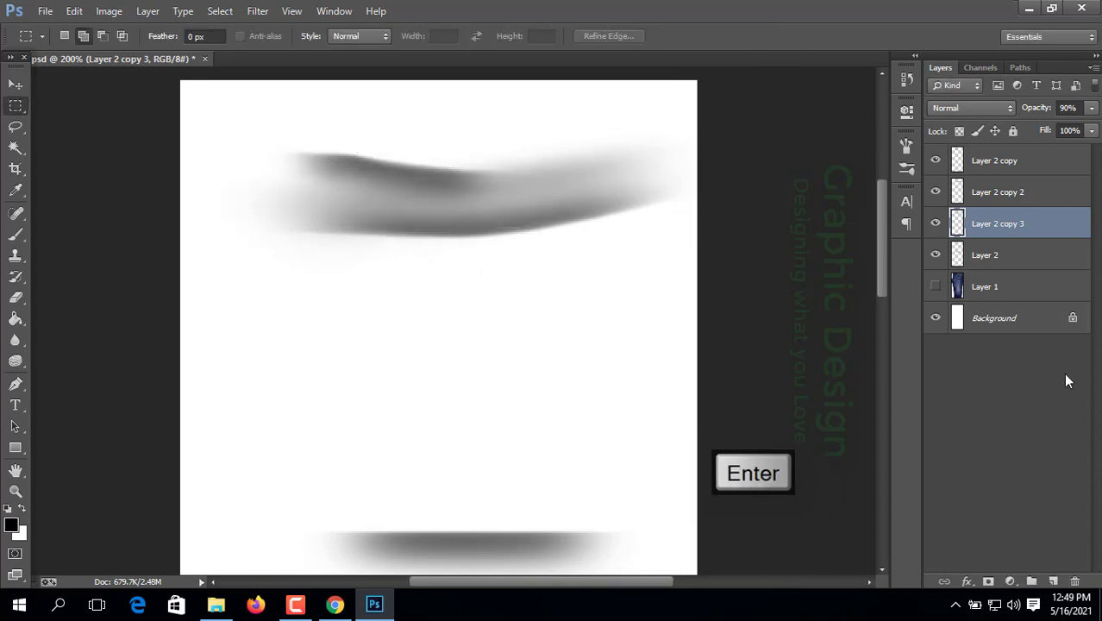
Step: Lower the shadow copy's opacity to 60% and show the jeans layer again
{"action": "key", "text": "7"}
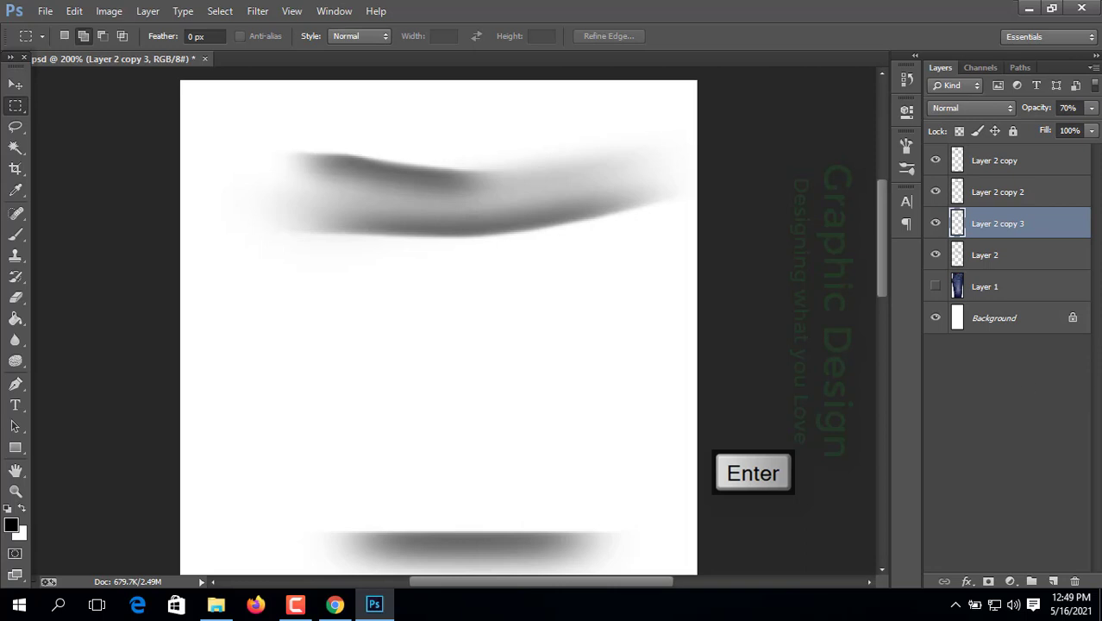
{"action": "key", "text": "6"}
{"action": "left_click", "coordinate": [936, 286]}
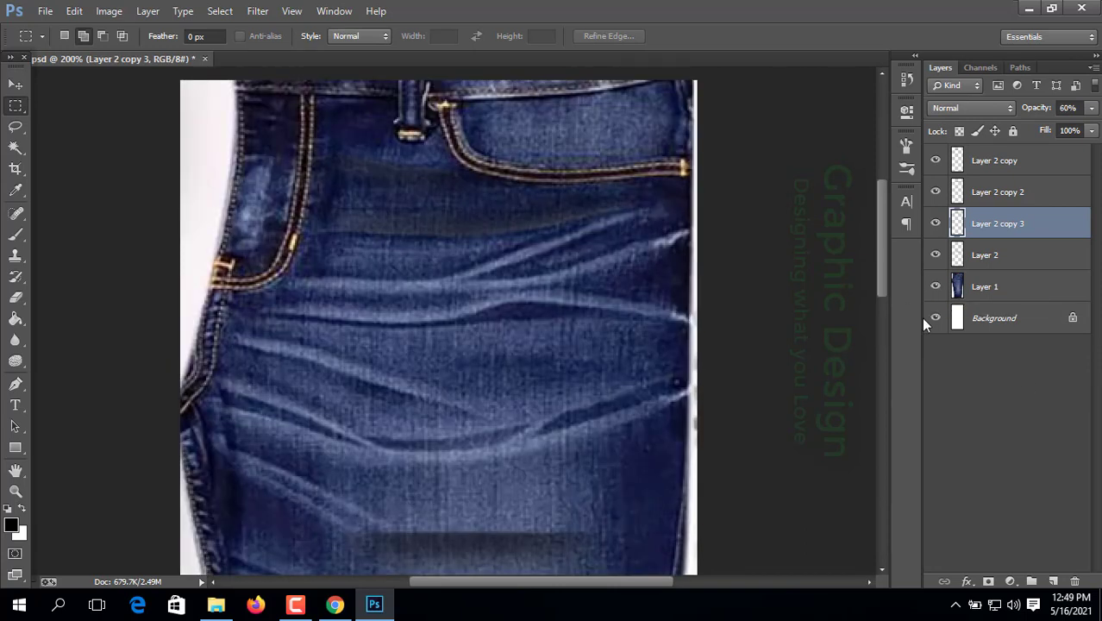
Step: Toggle Layer 2 copy 3 on and off repeatedly to check its effect on the denim
{"action": "left_click", "coordinate": [935, 225]}
{"action": "left_click", "coordinate": [935, 224]}
{"action": "left_click", "coordinate": [935, 224]}
{"action": "left_click", "coordinate": [935, 224]}
{"action": "left_click", "coordinate": [935, 225]}
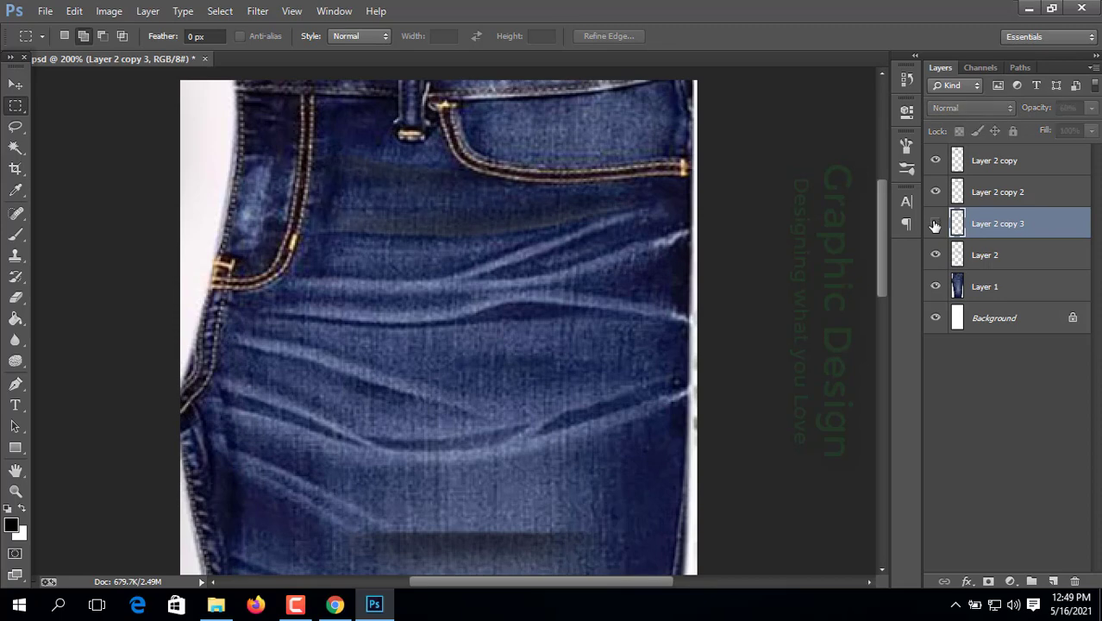
{"action": "left_click", "coordinate": [935, 224]}
{"action": "left_click", "coordinate": [935, 224]}
{"action": "left_click", "coordinate": [934, 224]}
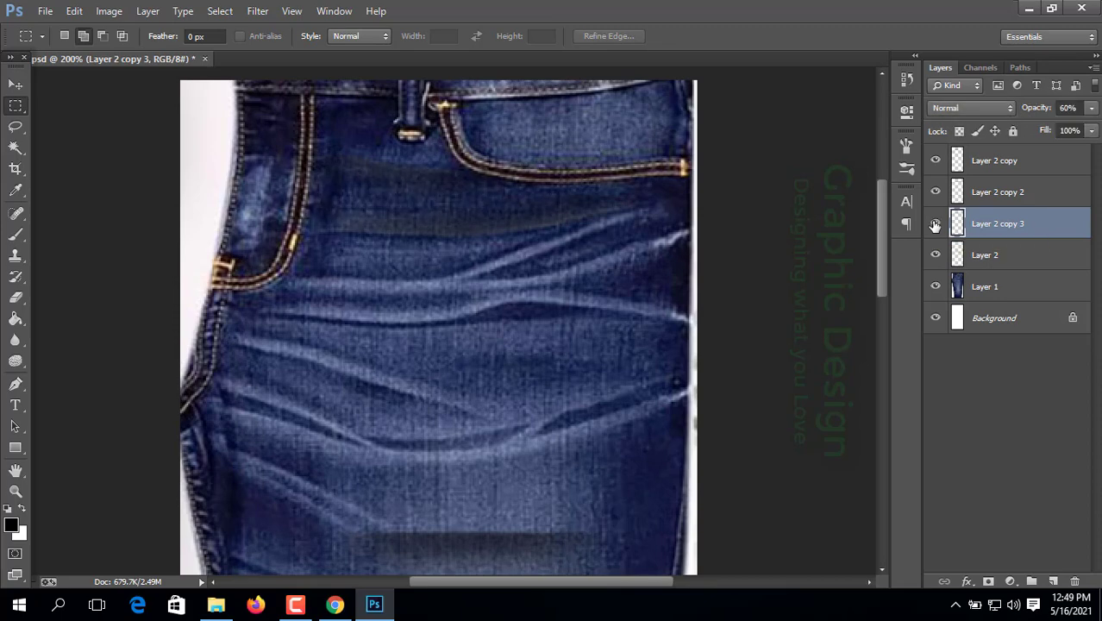
{"action": "left_click", "coordinate": [935, 224]}
{"action": "left_click", "coordinate": [935, 224]}
{"action": "left_click", "coordinate": [935, 224]}
{"action": "left_click", "coordinate": [935, 224]}
{"action": "left_click", "coordinate": [934, 224]}
{"action": "left_click", "coordinate": [935, 224]}
Step: Open front.jpg as a reference and place its enlarged floating window beside the working document
{"action": "left_click", "coordinate": [45, 11]}
{"action": "left_click", "coordinate": [69, 82]}
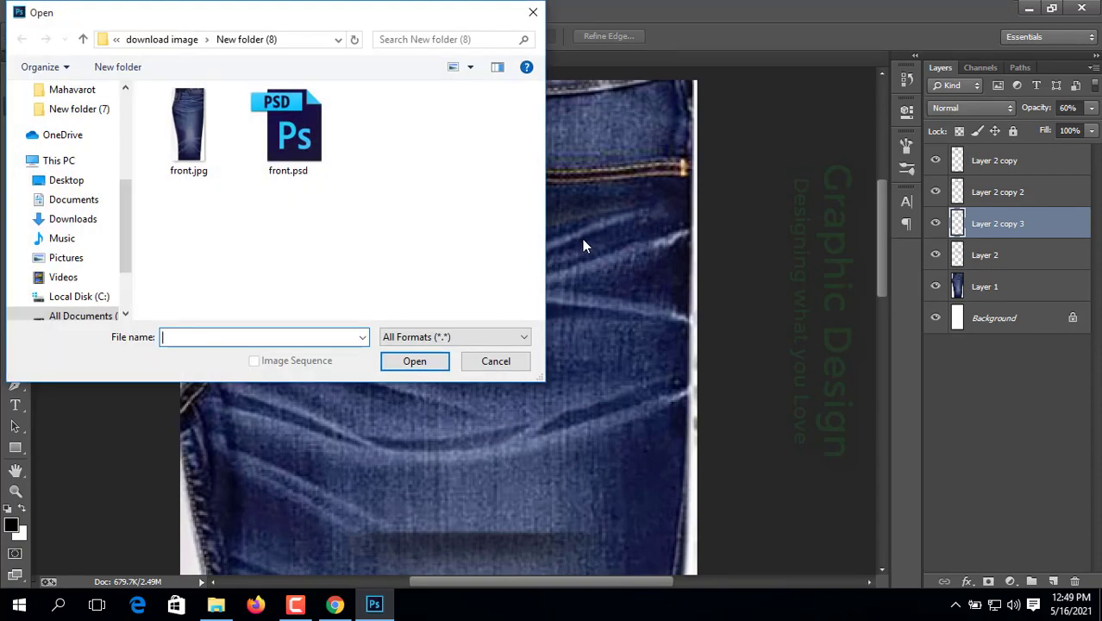
{"action": "double_click", "coordinate": [210, 136]}
{"action": "left_click_drag", "start_coordinate": [268, 61], "coordinate": [90, 96]}
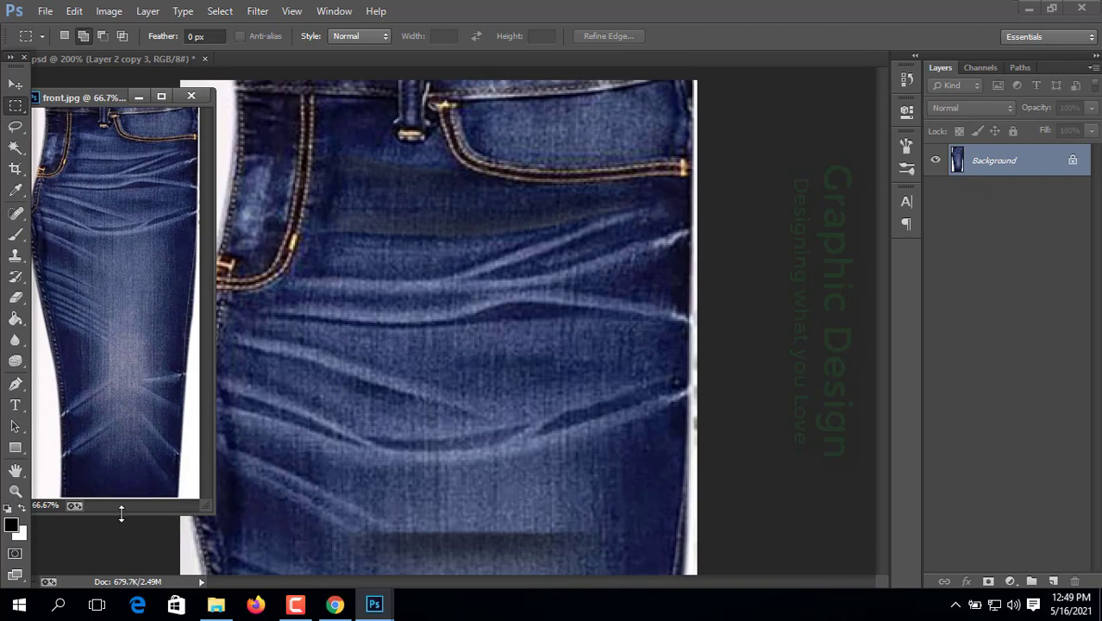
{"action": "left_click_drag", "start_coordinate": [121, 514], "coordinate": [131, 584]}
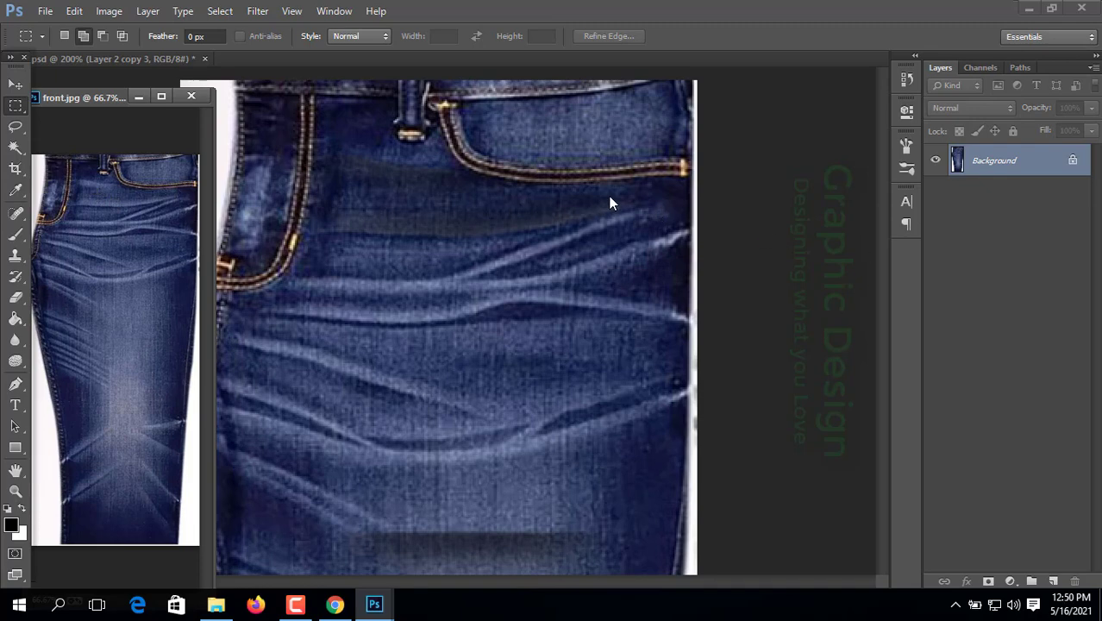
Step: Return to the layered document and hide and reshow the jeans layer to check the shadow shapes
{"action": "left_click", "coordinate": [482, 198]}
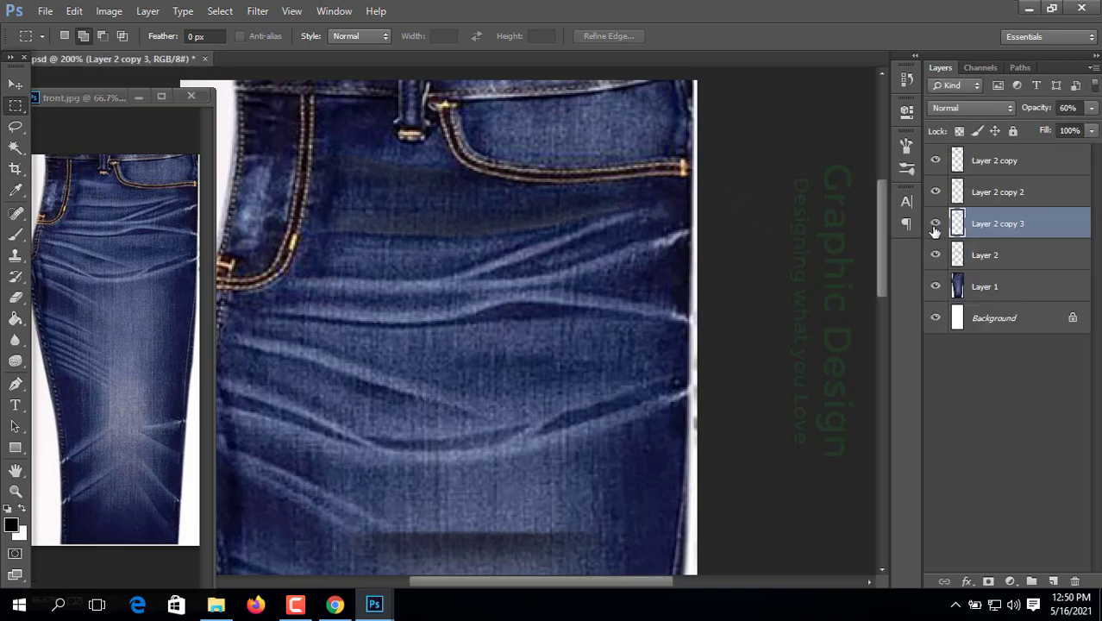
{"action": "key", "text": "ctrl+t"}
{"action": "key", "text": "Return"}
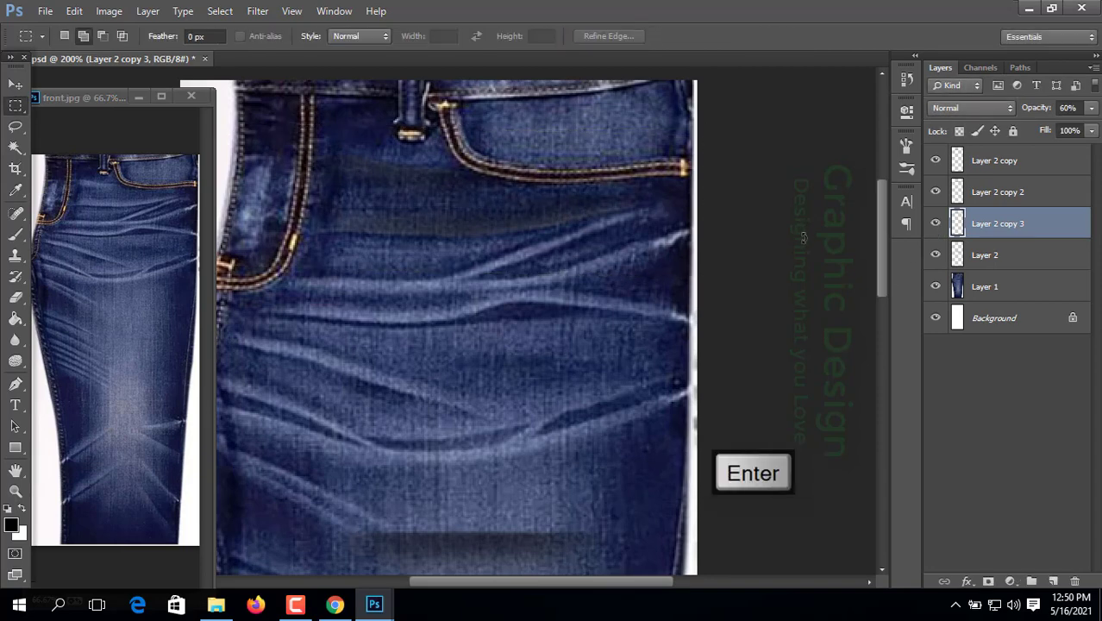
{"action": "key", "text": "shift"}
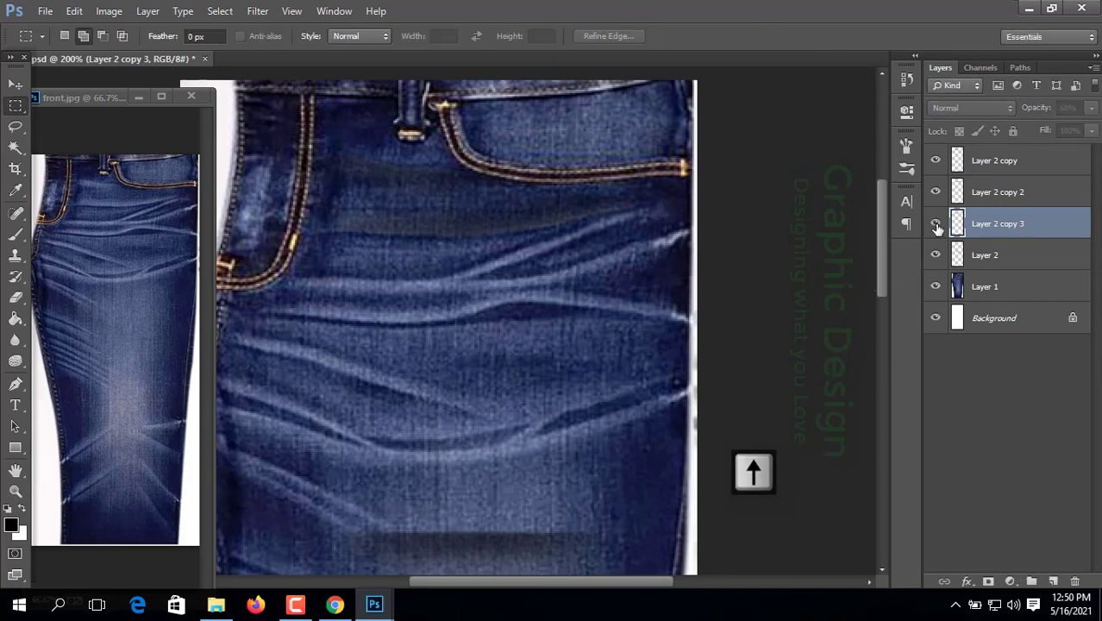
{"action": "left_click", "coordinate": [936, 286]}
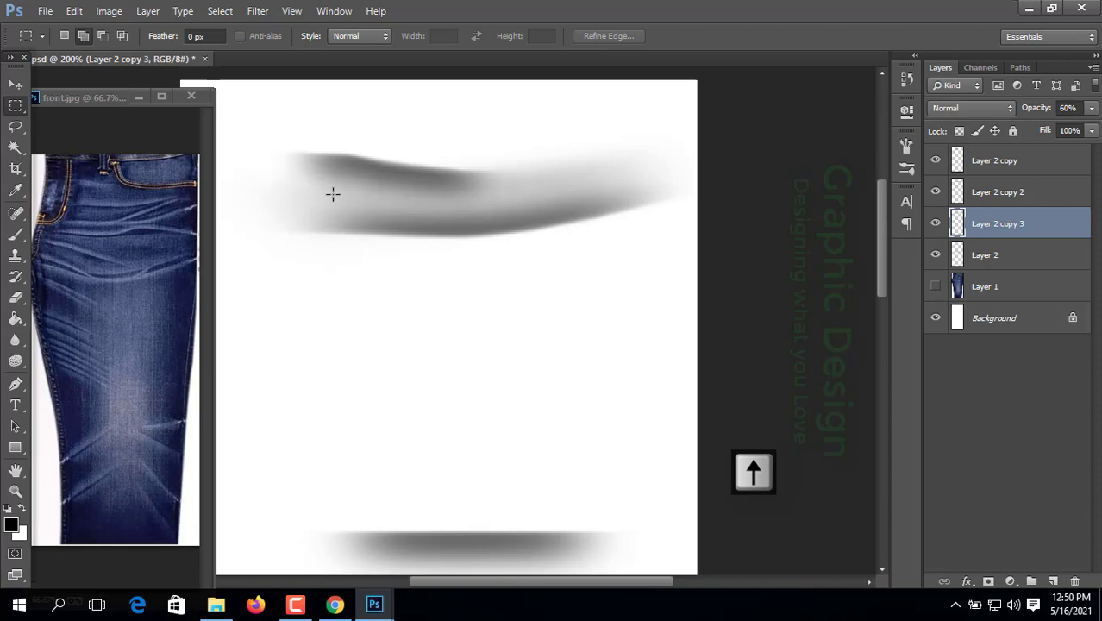
{"action": "left_click", "coordinate": [936, 287]}
Step: Draw a closed Pen path along the shadow copy's upper edge beneath the pocket and around the waistband
{"action": "left_click", "coordinate": [14, 383]}
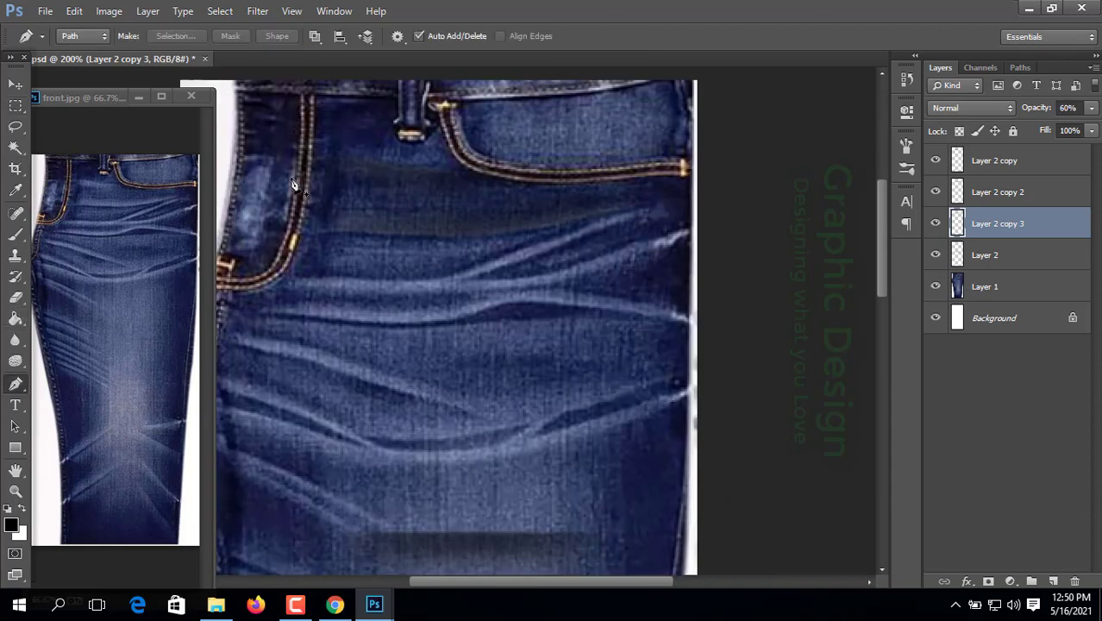
{"action": "left_click_drag", "start_coordinate": [525, 185], "coordinate": [609, 174]}
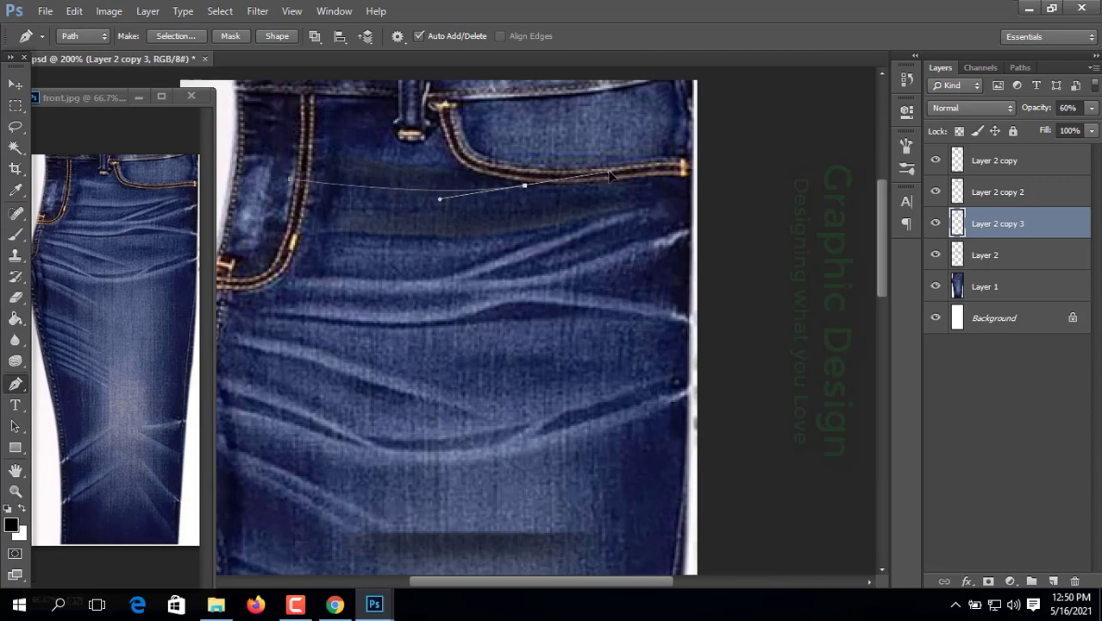
{"action": "left_click", "coordinate": [524, 187], "text": "alt"}
{"action": "left_click_drag", "start_coordinate": [683, 176], "coordinate": [699, 175]}
{"action": "left_click", "coordinate": [733, 145]}
{"action": "left_click", "coordinate": [711, 85]}
{"action": "left_click", "coordinate": [395, 76]}
{"action": "left_click", "coordinate": [247, 90]}
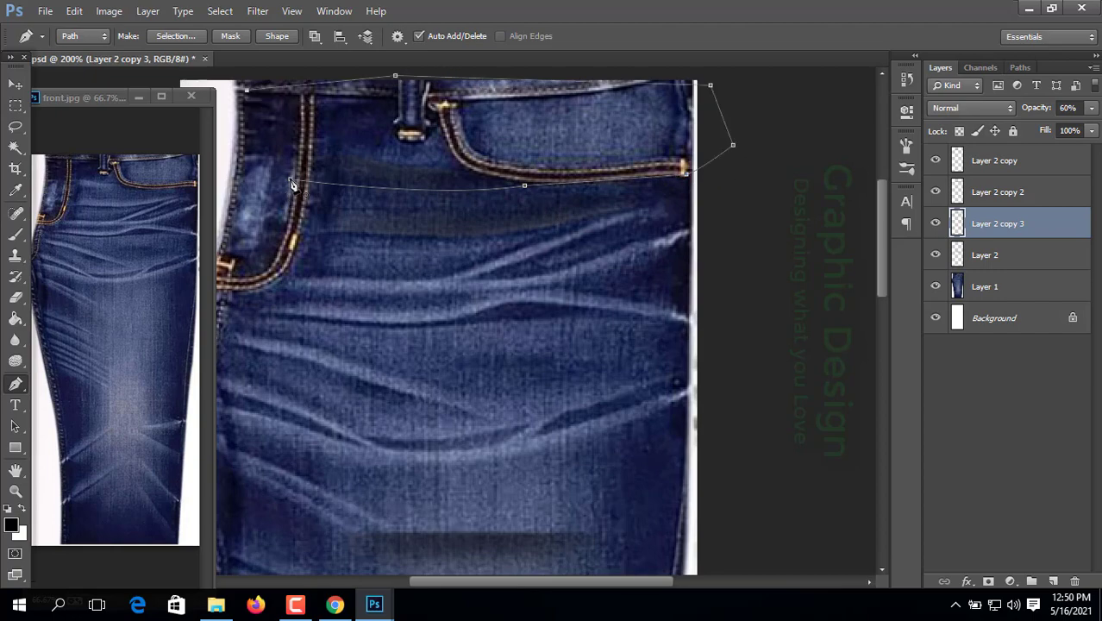
{"action": "left_click_drag", "start_coordinate": [290, 179], "coordinate": [430, 198]}
Step: Turn the path into a selection with a 2.5-pixel feather, delete the shadow copy's upper part inside it and deselect
{"action": "right_click", "coordinate": [264, 125]}
{"action": "left_click", "coordinate": [328, 178]}
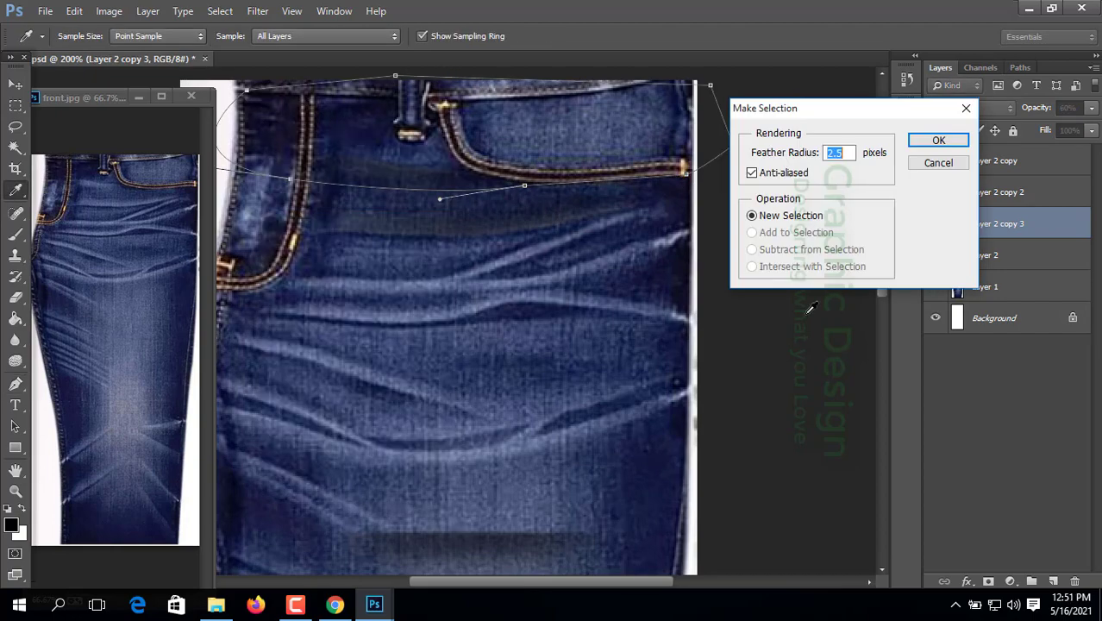
{"action": "key", "text": "Return"}
{"action": "left_click", "coordinate": [16, 105]}
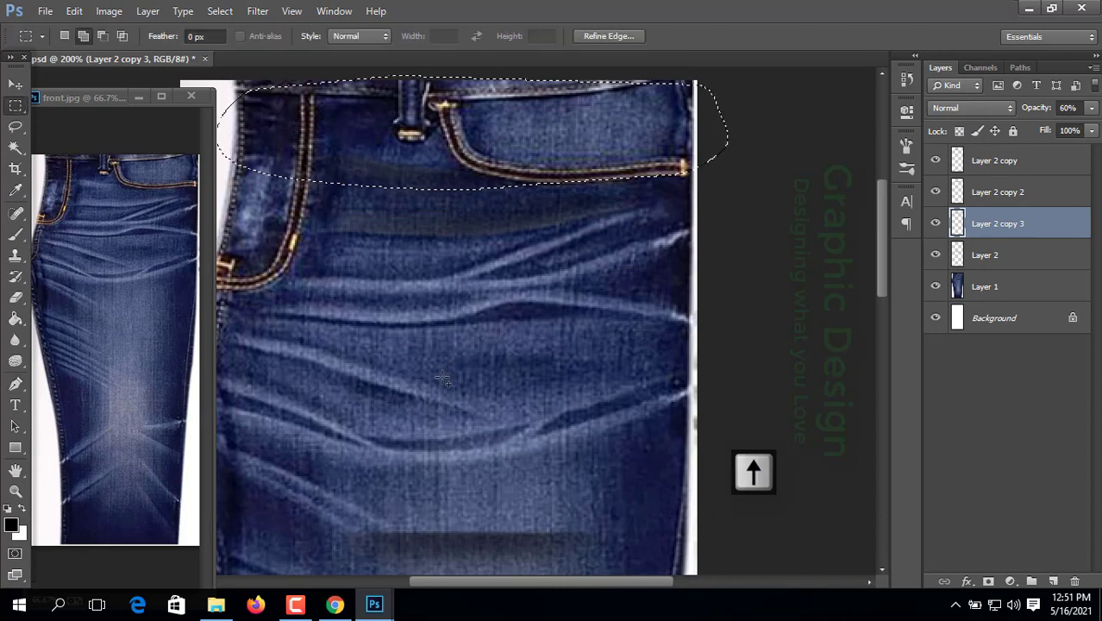
{"action": "key", "text": "Delete"}
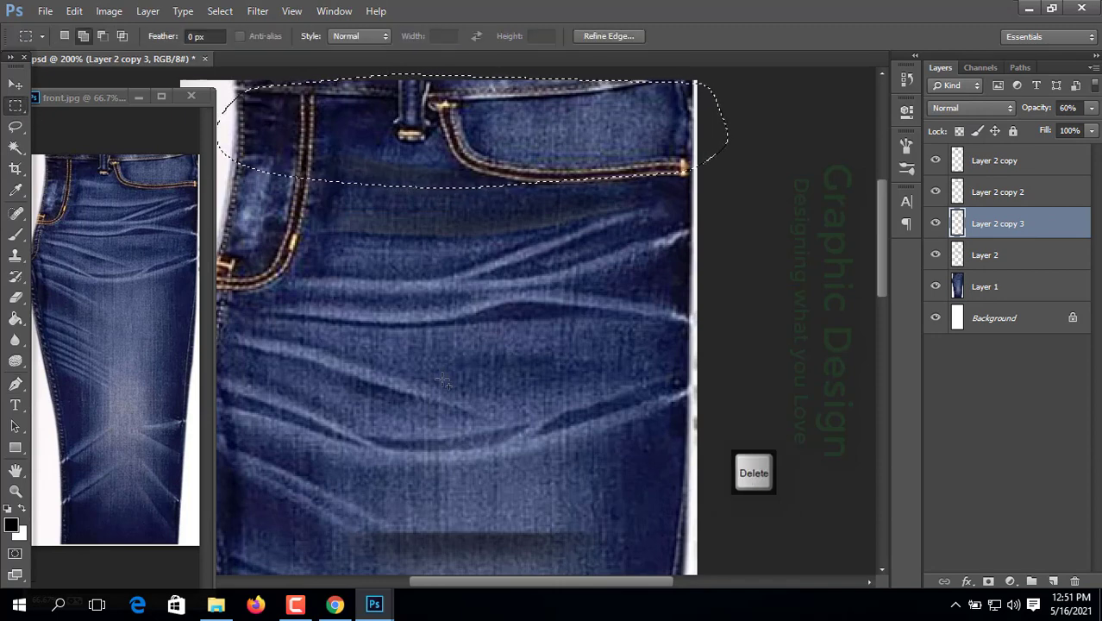
{"action": "key", "text": "ctrl+d"}
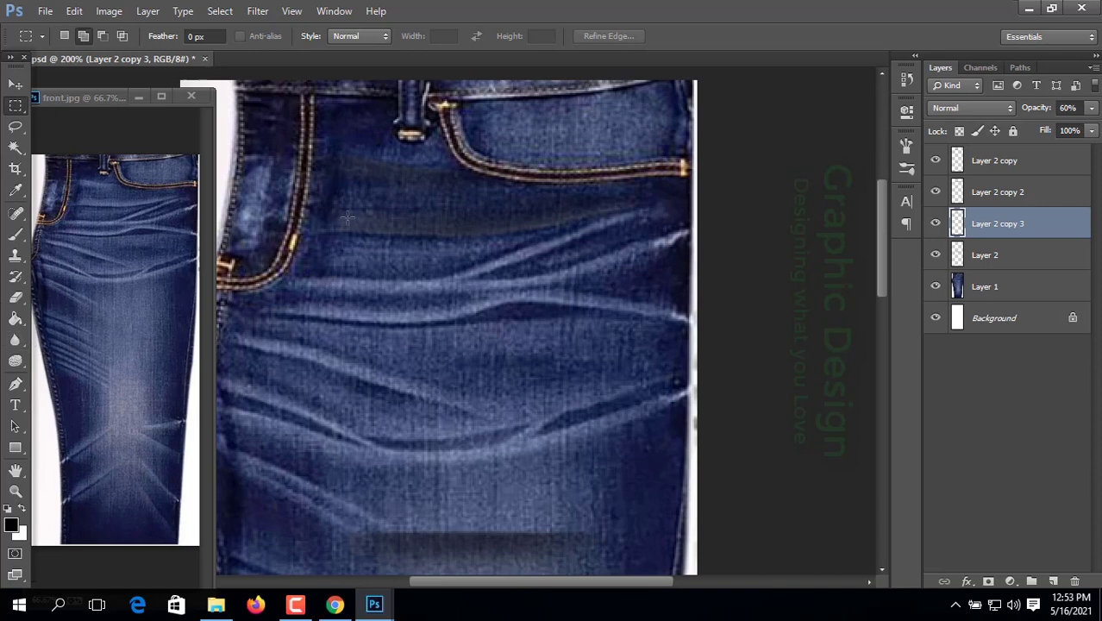
Step: Lasso a freehand area below the shadow copy's lower crease, across the jeans' full width, and feather it by 5 pixels
{"action": "key", "text": "l"}
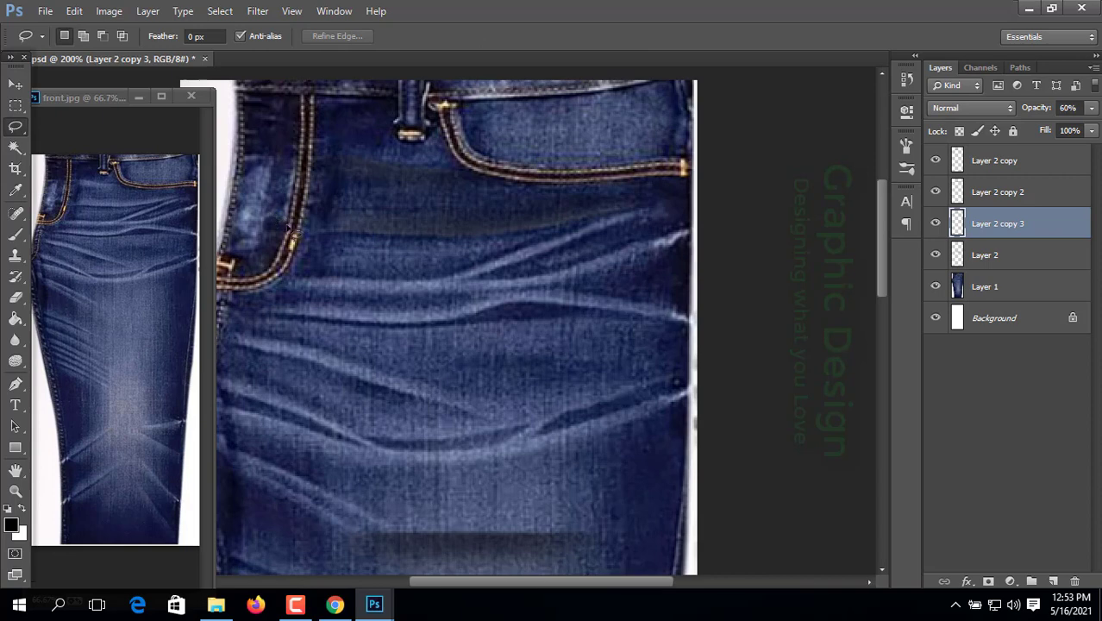
{"action": "mouse_move", "coordinate": [263, 215]}
{"action": "left_mouse_down"}
{"action": "mouse_move", "coordinate": [411, 218]}
{"action": "mouse_move", "coordinate": [641, 191]}
{"action": "mouse_move", "coordinate": [713, 198]}
{"action": "mouse_move", "coordinate": [709, 284]}
{"action": "mouse_move", "coordinate": [630, 348]}
{"action": "mouse_move", "coordinate": [443, 380]}
{"action": "mouse_move", "coordinate": [235, 333]}
{"action": "mouse_move", "coordinate": [208, 216]}
{"action": "mouse_move", "coordinate": [264, 216]}
{"action": "left_mouse_up"}
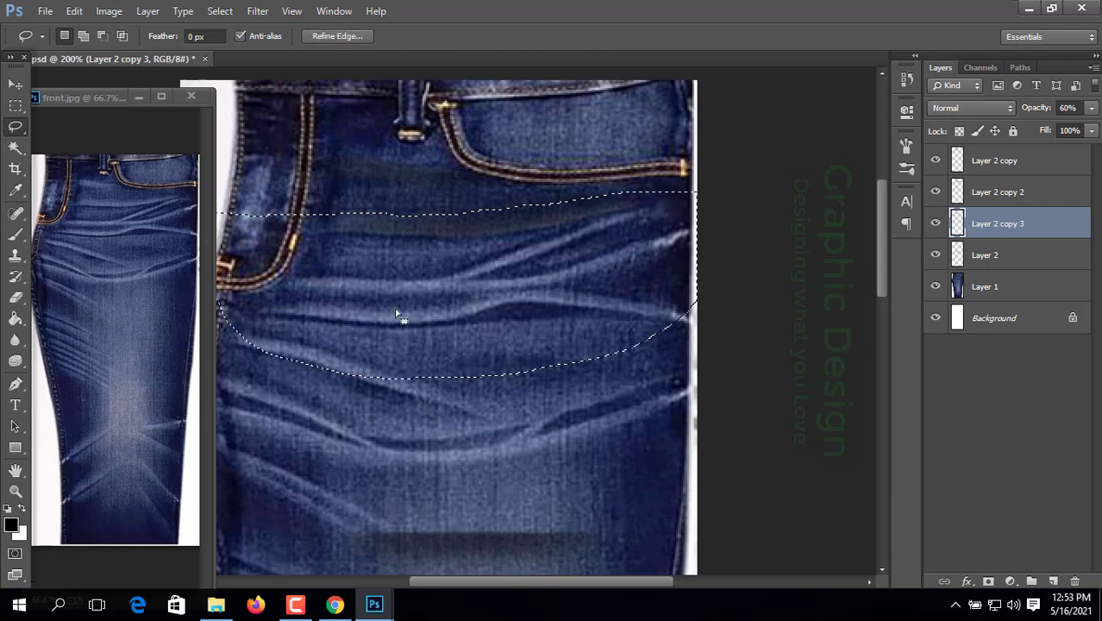
{"action": "right_click", "coordinate": [455, 314]}
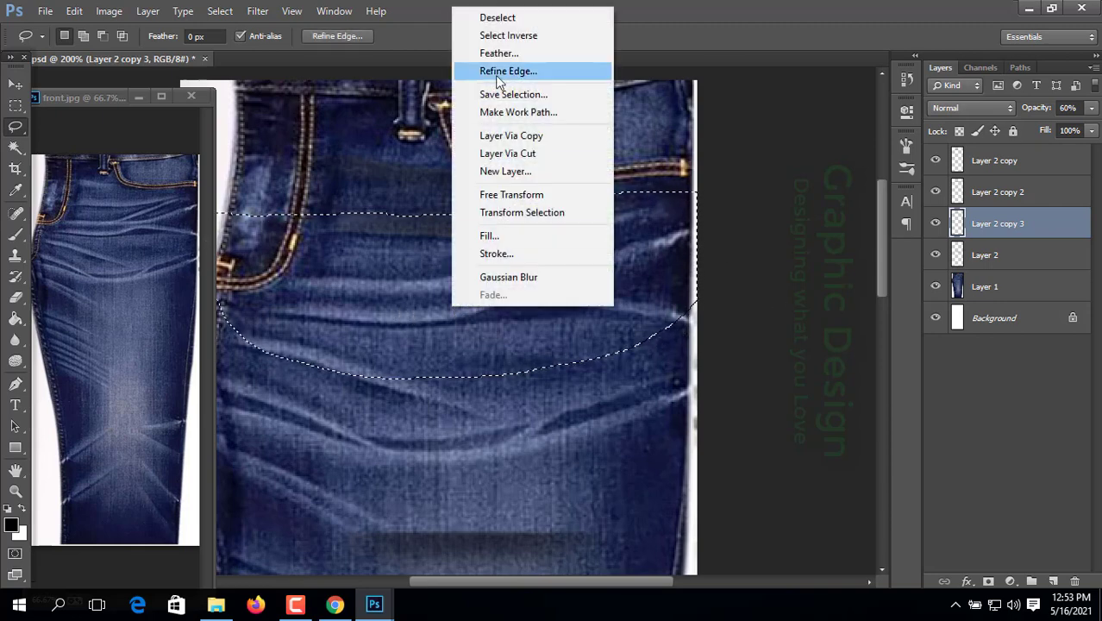
{"action": "left_click", "coordinate": [499, 52]}
{"action": "type", "text": "5"}
{"action": "key", "text": "Return"}
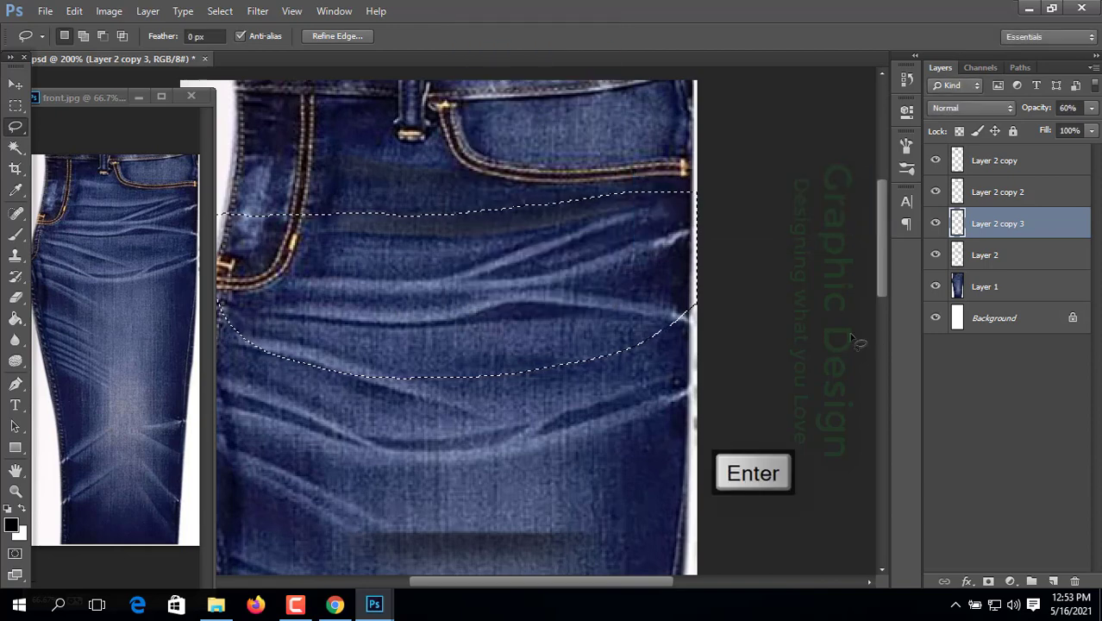
Step: Nudge the selection slightly down, delete the shadow copy's lower edge inside it, and deselect with the jeans layer hidden
{"action": "key", "text": "Down"}
{"action": "key", "text": "Down"}
{"action": "key", "text": "Down"}
{"action": "key", "text": "Delete"}
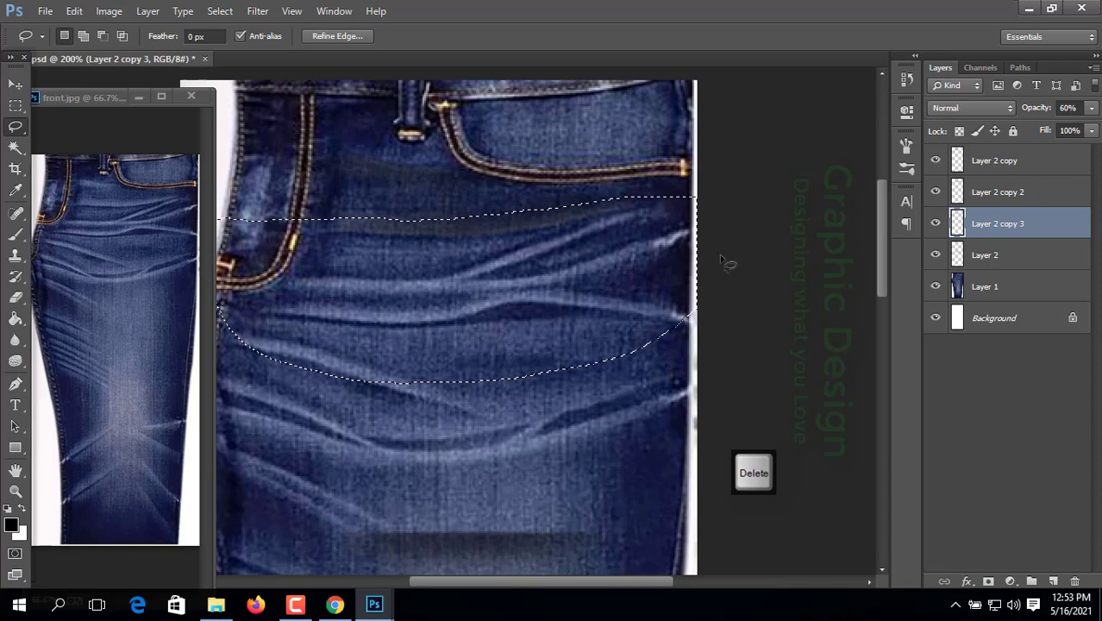
{"action": "left_click", "coordinate": [935, 286]}
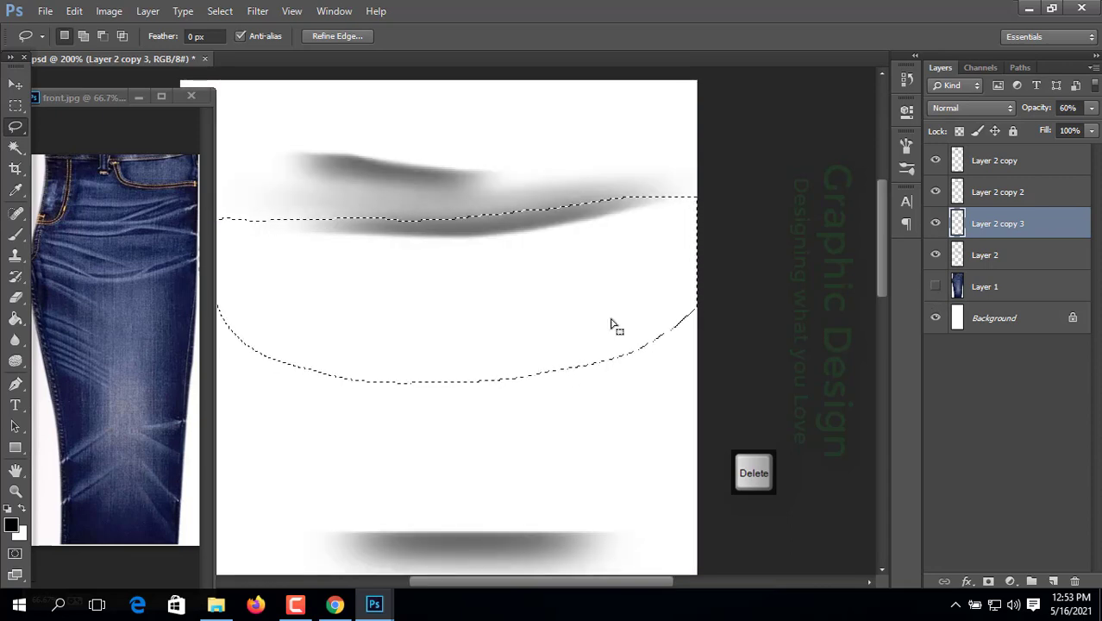
{"action": "key", "text": "ctrl+d"}
{"action": "scroll", "coordinate": [455, 278], "scroll_direction": "down", "scroll_amount": 1}
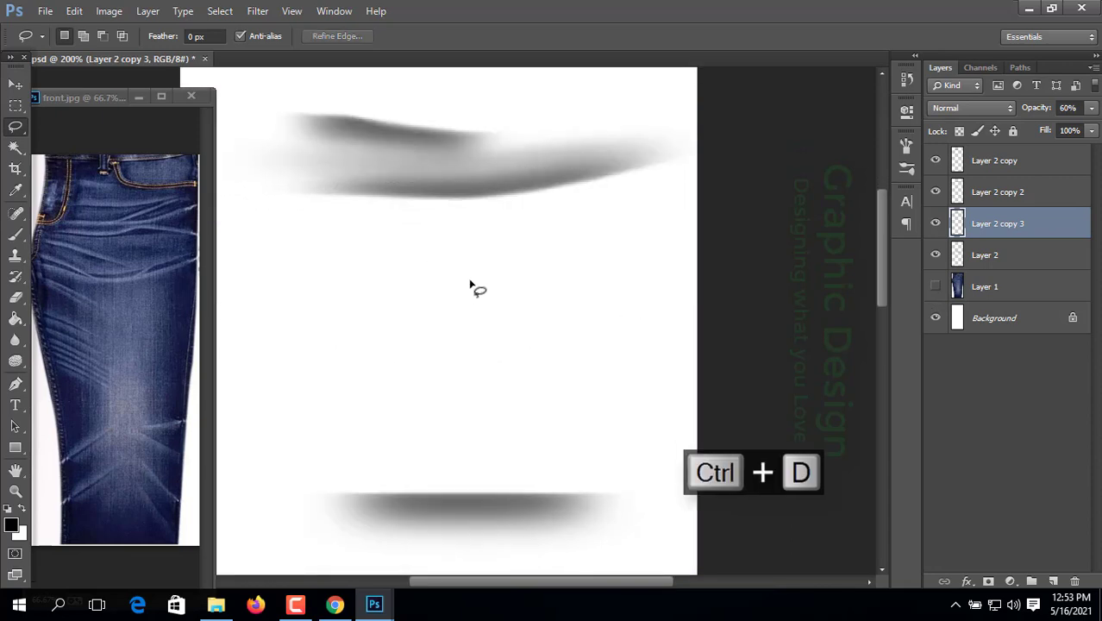
Step: Toggle the visibility of Layer 2 copy 3 repeatedly, and of the jeans layer, to examine the trimmed shadow
{"action": "left_click", "coordinate": [936, 223]}
{"action": "left_click", "coordinate": [936, 224]}
{"action": "left_click", "coordinate": [936, 223]}
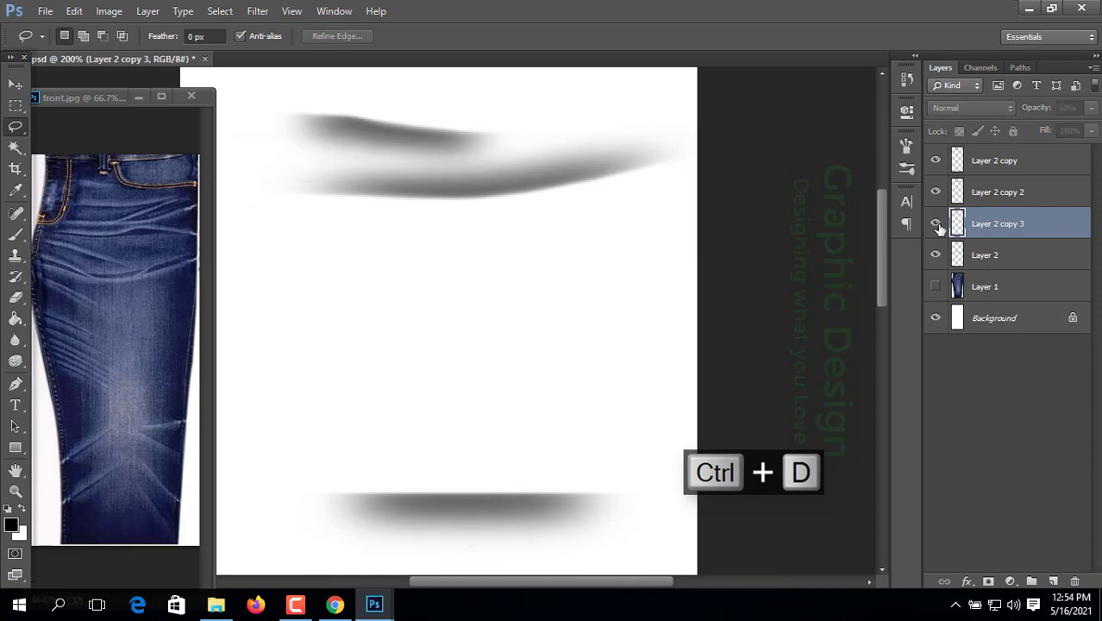
{"action": "left_click", "coordinate": [939, 222]}
{"action": "left_click", "coordinate": [939, 222]}
{"action": "left_click", "coordinate": [938, 222]}
{"action": "left_click", "coordinate": [938, 223]}
{"action": "left_click", "coordinate": [938, 222]}
{"action": "left_click", "coordinate": [939, 222]}
{"action": "left_click", "coordinate": [938, 223]}
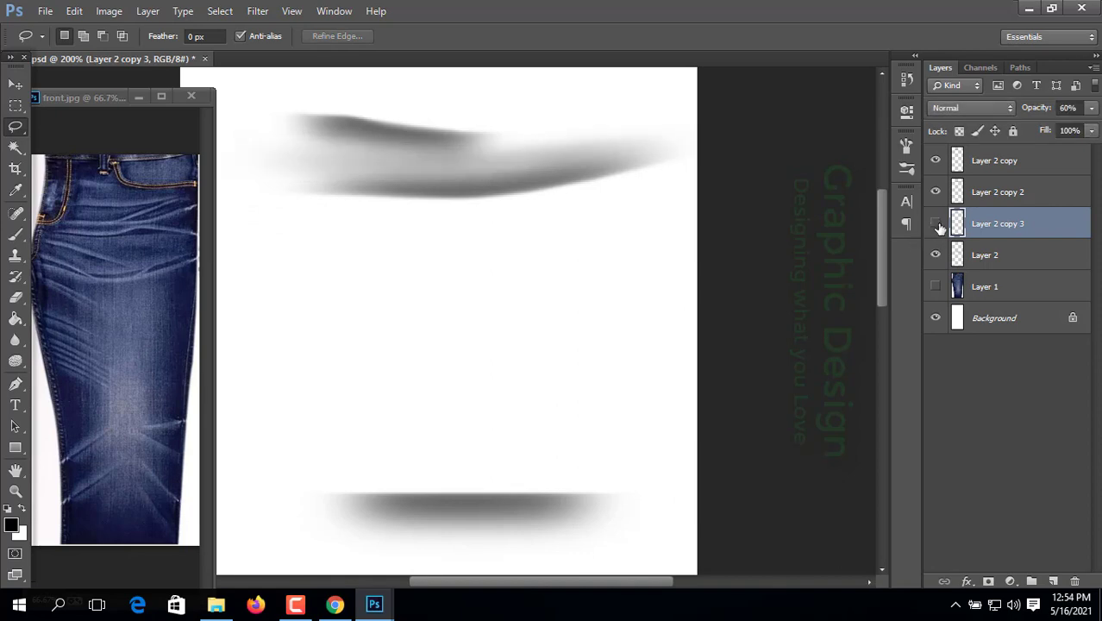
{"action": "left_click", "coordinate": [938, 224]}
{"action": "left_click", "coordinate": [939, 224]}
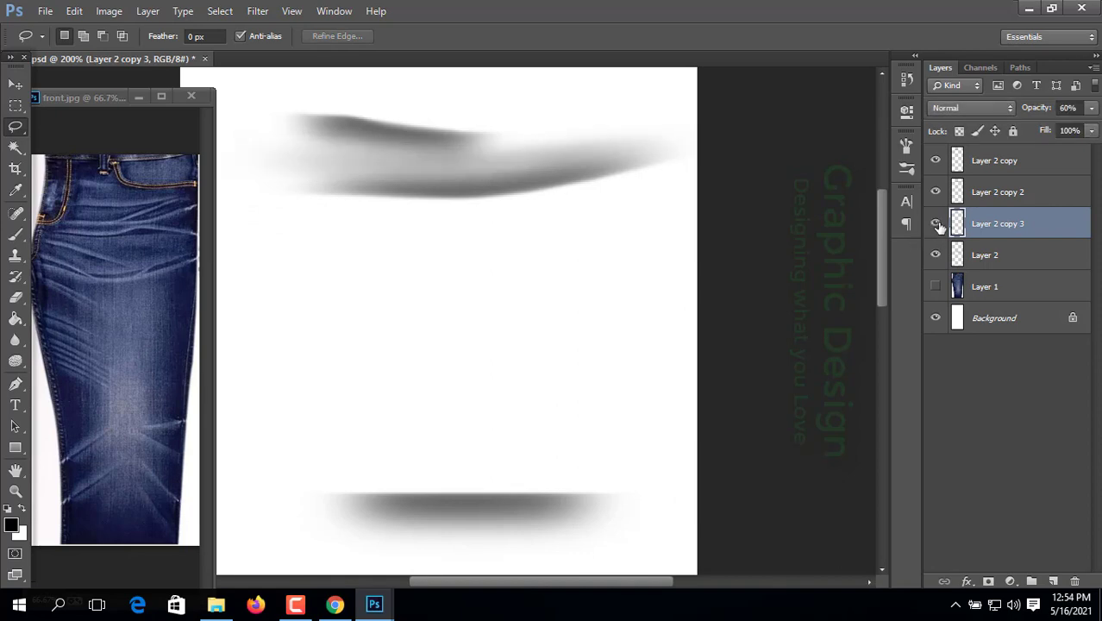
{"action": "left_click", "coordinate": [935, 288]}
{"action": "left_click", "coordinate": [934, 288]}
{"action": "left_click", "coordinate": [935, 286]}
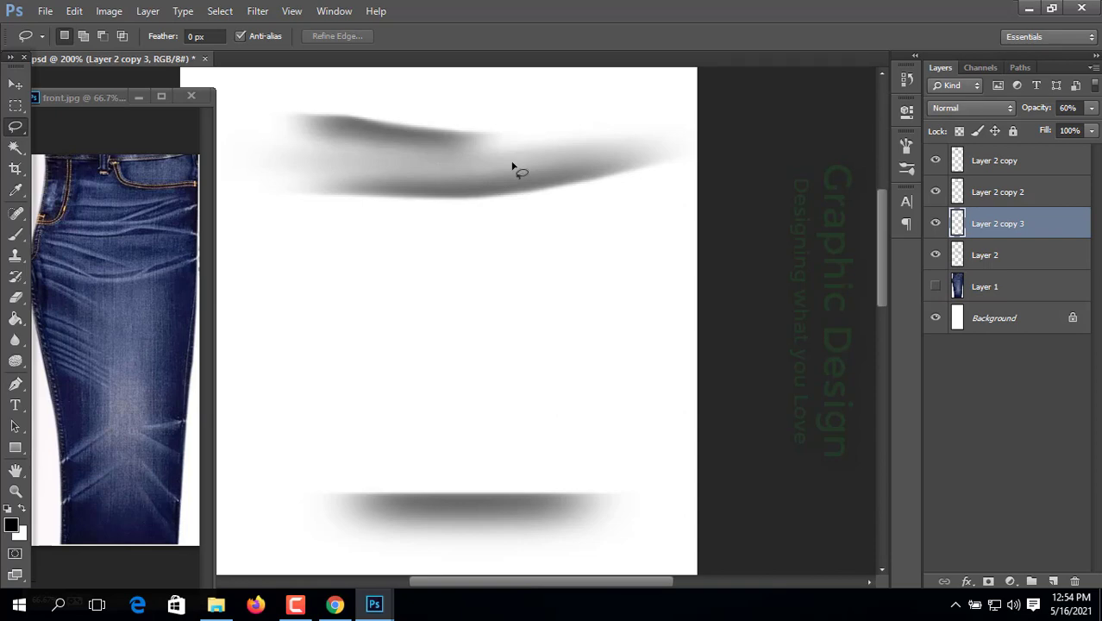
Step: Set the Eraser brush size to 20 pixels and compare the image with Layer 2 copy 3 hidden and shown
{"action": "scroll", "coordinate": [616, 298], "scroll_direction": "down", "scroll_amount": 2}
{"action": "scroll", "coordinate": [613, 293], "scroll_direction": "up", "scroll_amount": 1}
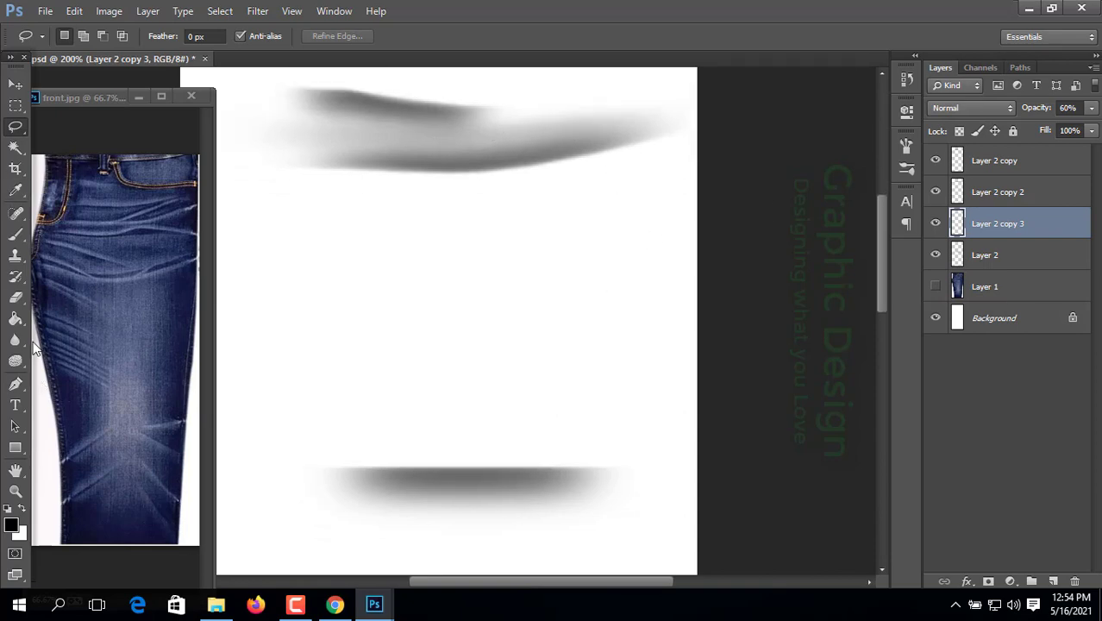
{"action": "left_click", "coordinate": [14, 297]}
{"action": "key", "text": "bracketleft"}
{"action": "key", "text": "bracketleft"}
{"action": "key", "text": "bracketleft"}
{"action": "key", "text": "bracketleft"}
{"action": "key", "text": "bracketleft"}
{"action": "key", "text": "bracketleft"}
{"action": "key", "text": "bracketleft"}
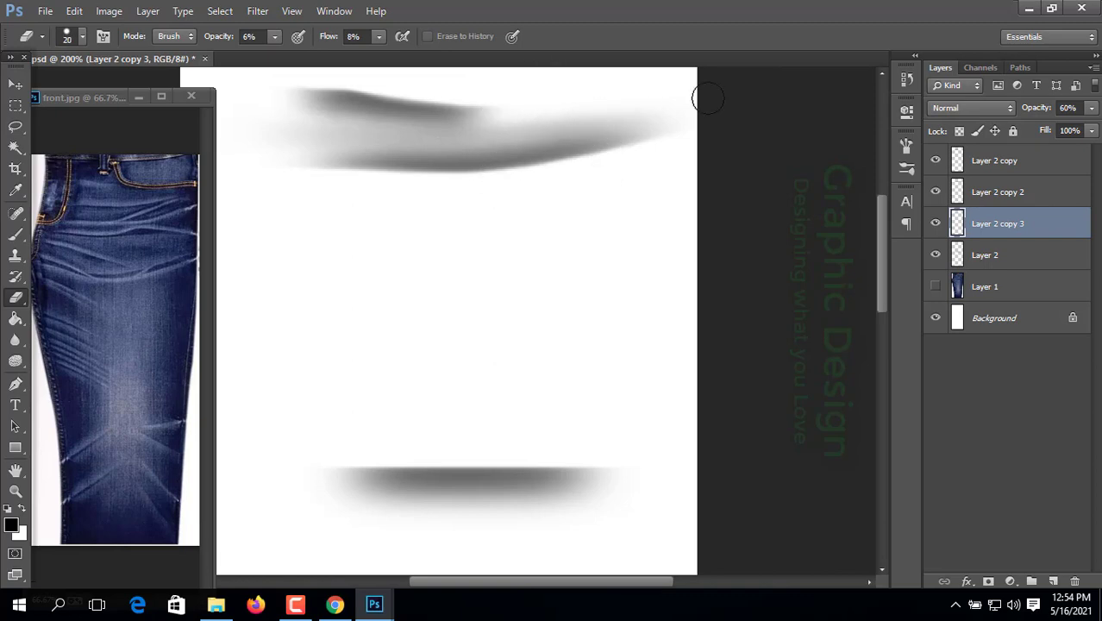
{"action": "left_click", "coordinate": [936, 224]}
{"action": "left_click", "coordinate": [936, 224]}
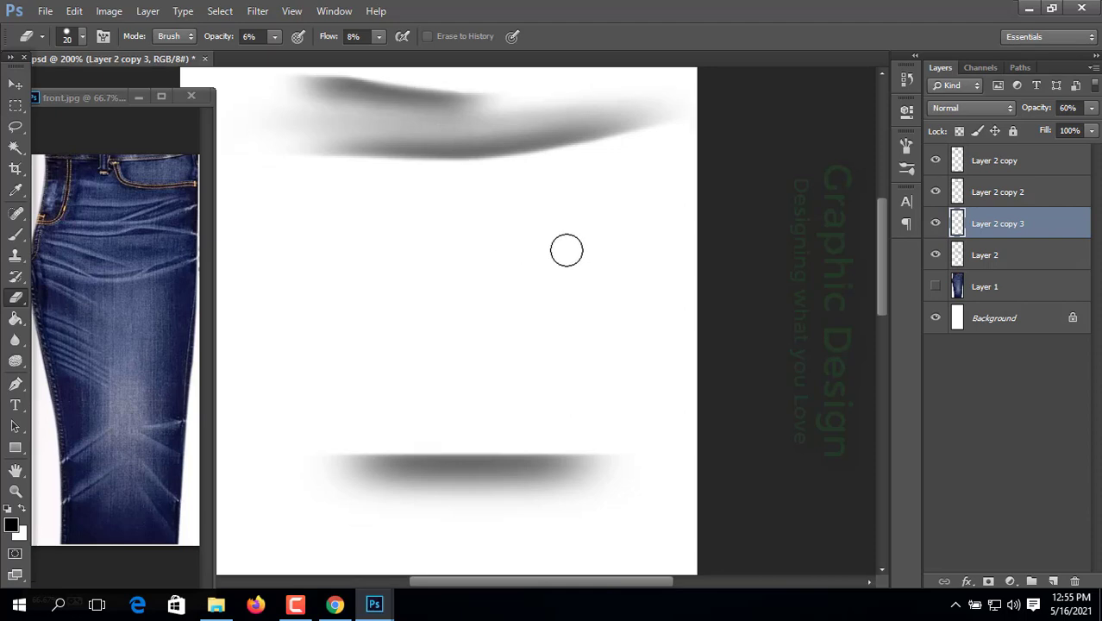
Step: Show the jeans layer again and select the original straight shadow on the thigh with the Move tool
{"action": "left_click", "coordinate": [936, 287]}
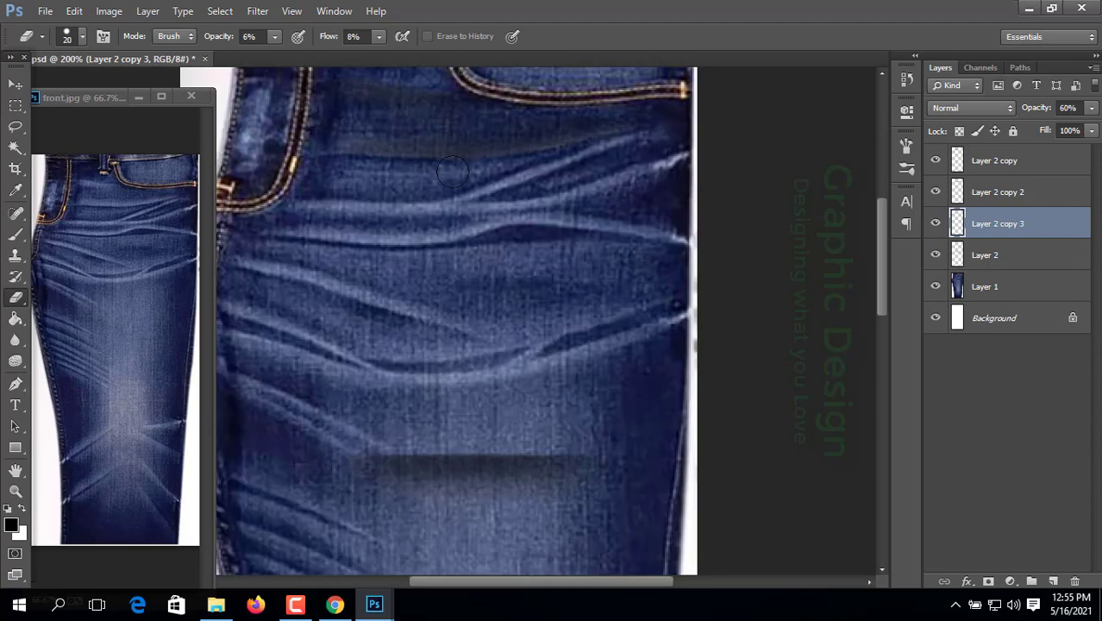
{"action": "left_click", "coordinate": [14, 84]}
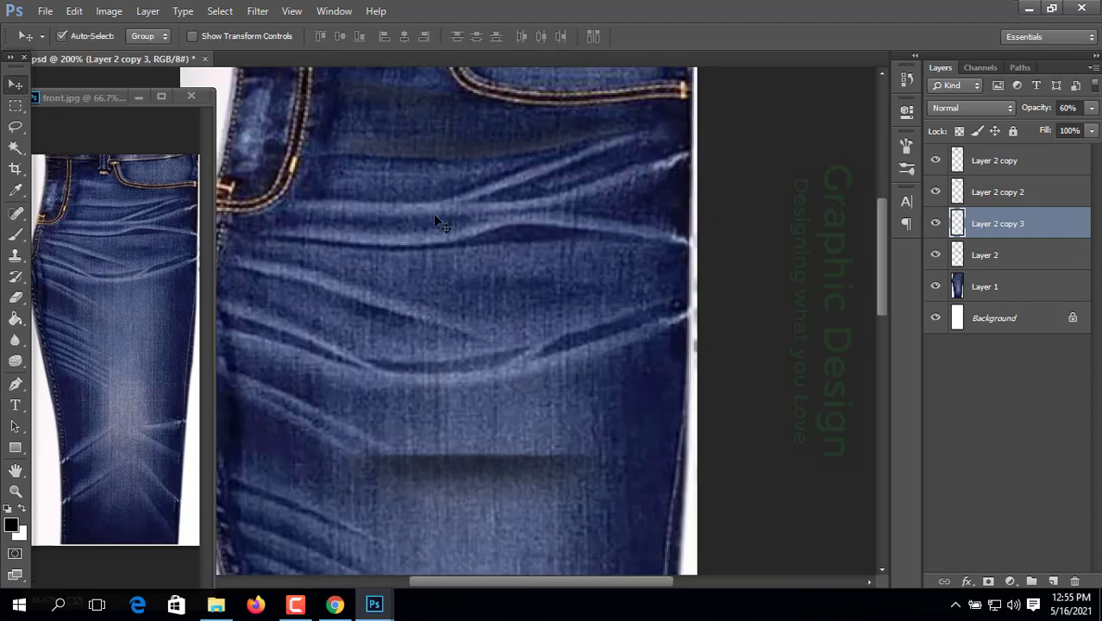
{"action": "left_click", "coordinate": [471, 470]}
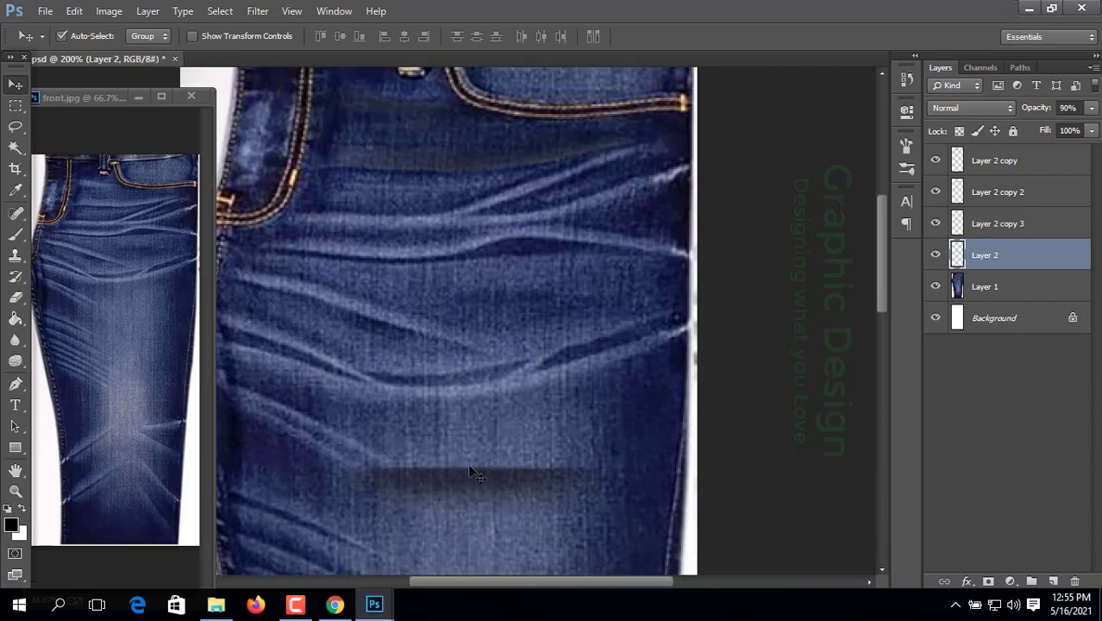